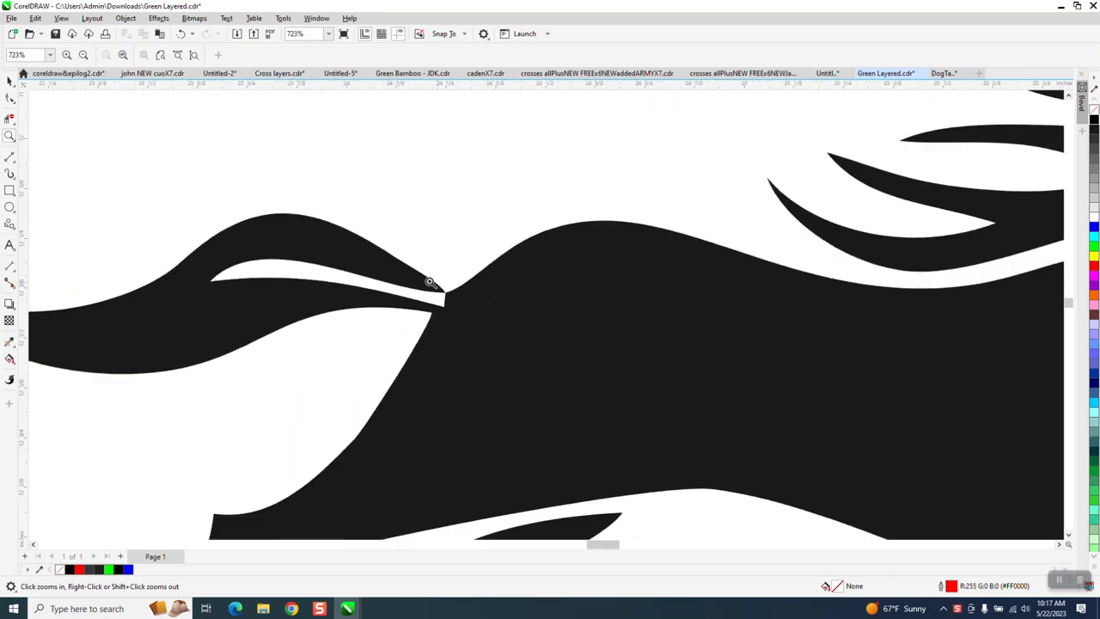
Step: Draw a rectangle about 5.07 by 2.78 inches around the traced black horse
{"action": "scroll", "coordinate": [433, 282], "scroll_direction": "up", "scroll_amount": 4}
{"action": "scroll", "coordinate": [424, 275], "scroll_direction": "up", "scroll_amount": 3}
{"action": "scroll", "coordinate": [433, 285], "scroll_direction": "down", "scroll_amount": 9}
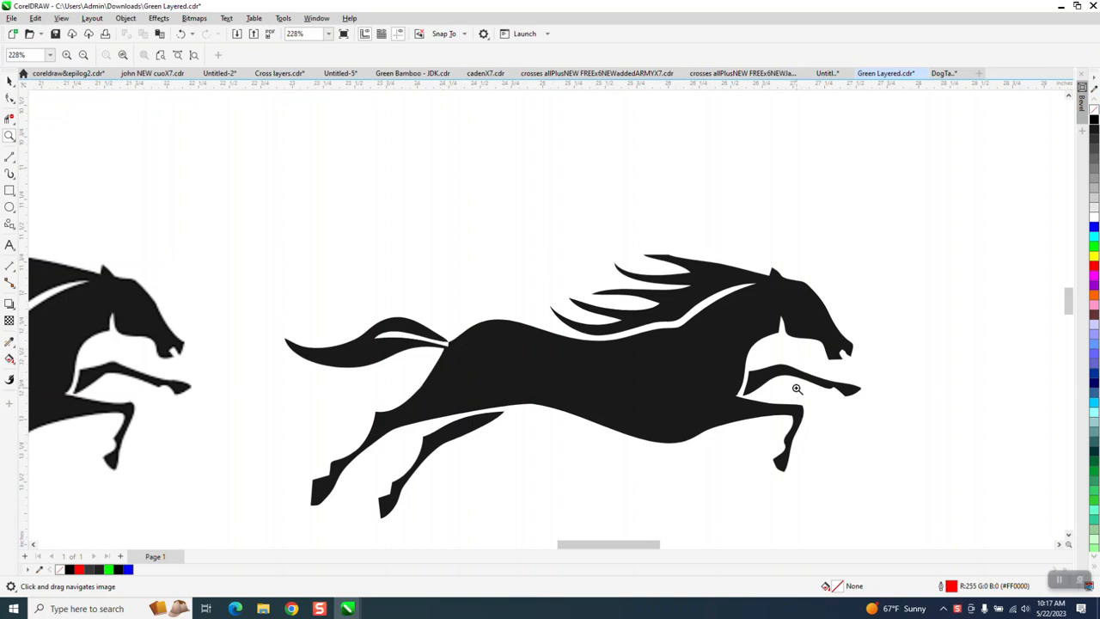
{"action": "scroll", "coordinate": [479, 278], "scroll_direction": "down", "scroll_amount": 1}
{"action": "left_click", "coordinate": [13, 85]}
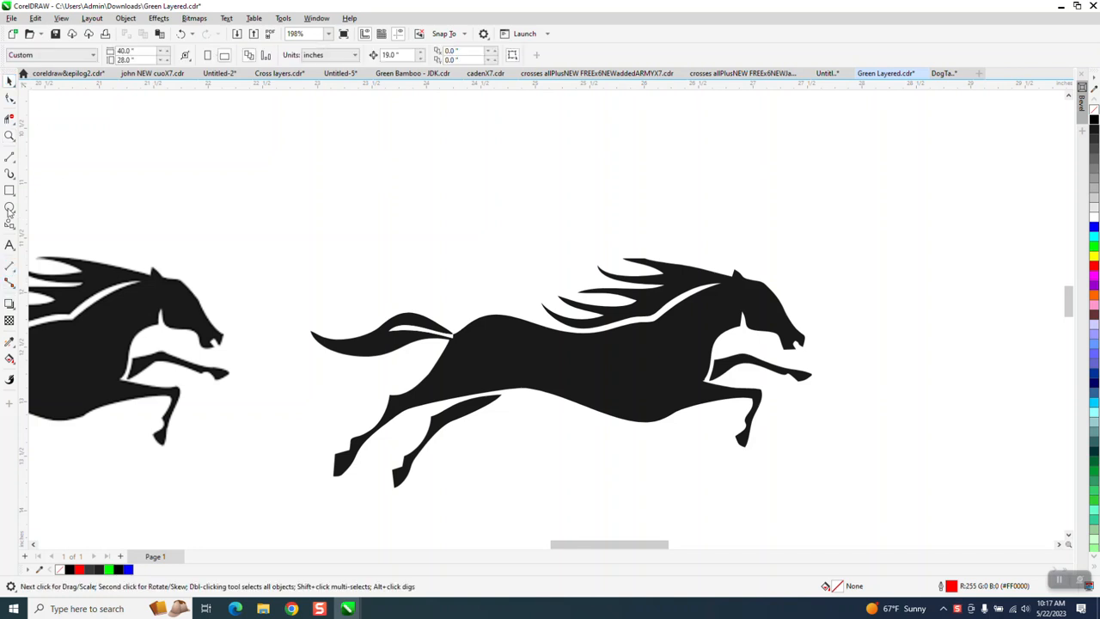
{"action": "left_click", "coordinate": [10, 190]}
{"action": "left_click_drag", "start_coordinate": [277, 208], "coordinate": [830, 513]}
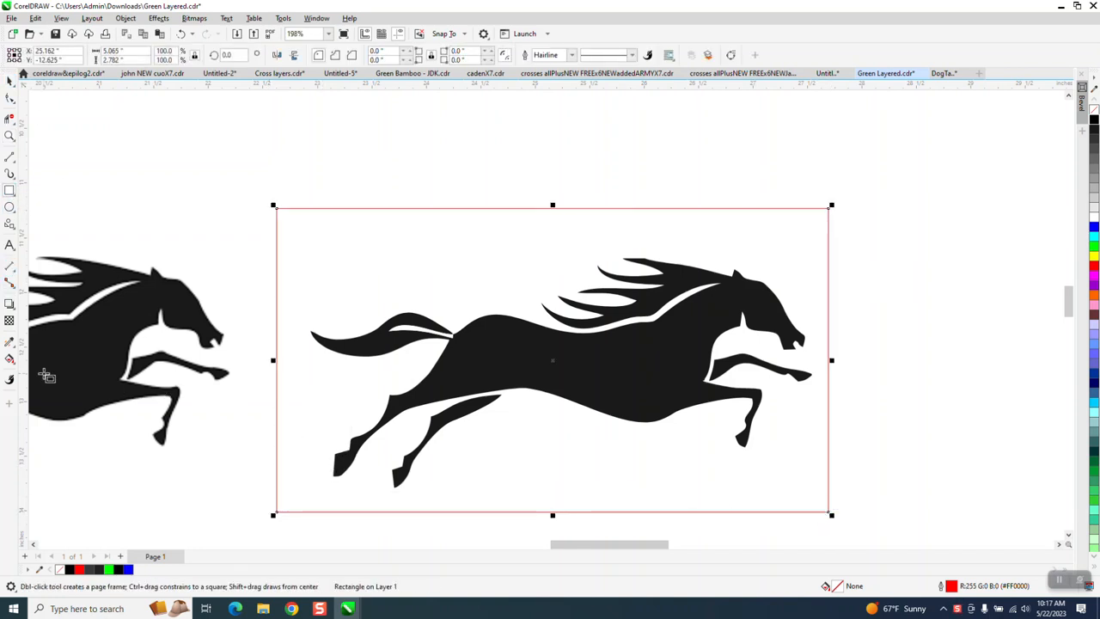
{"action": "left_click", "coordinate": [9, 80]}
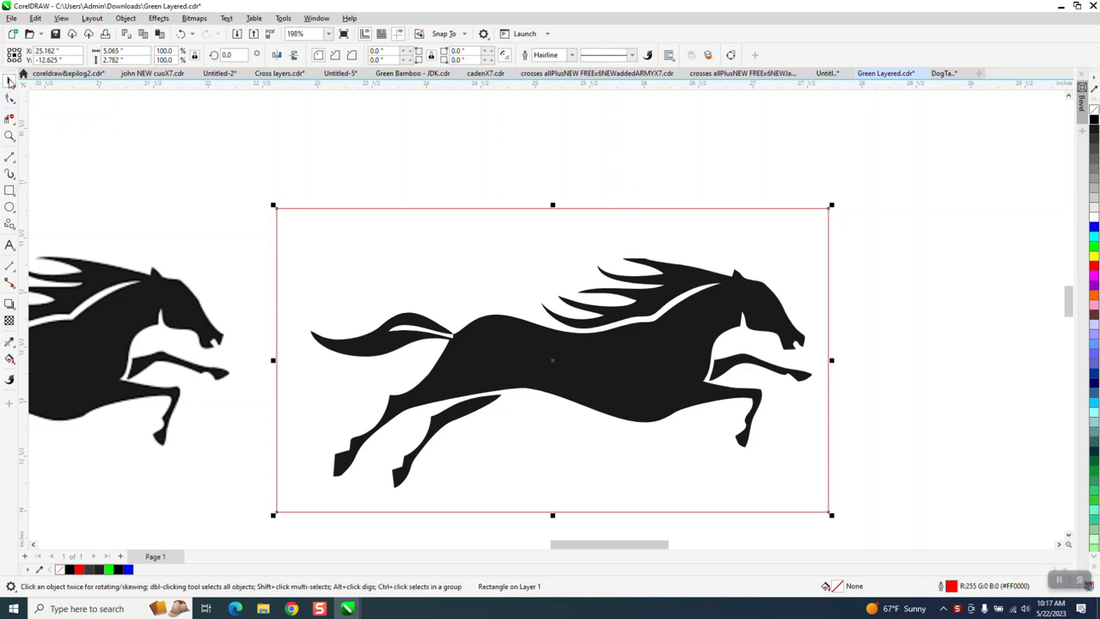
{"action": "left_click", "coordinate": [335, 140]}
Step: Smart Fill the area between the rectangle and the horse with blue and no outline, and nudge the filled shape 19 inches right
{"action": "left_click_drag", "start_coordinate": [404, 55], "coordinate": [356, 55]}
{"action": "key", "text": "Return"}
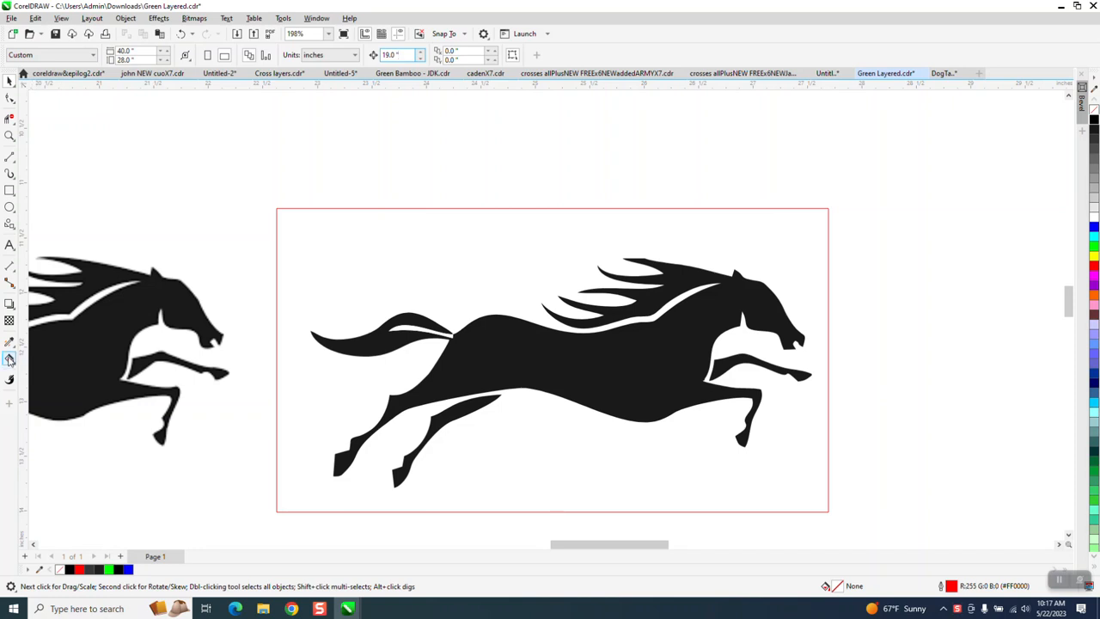
{"action": "left_click", "coordinate": [9, 359]}
{"action": "left_click", "coordinate": [14, 364]}
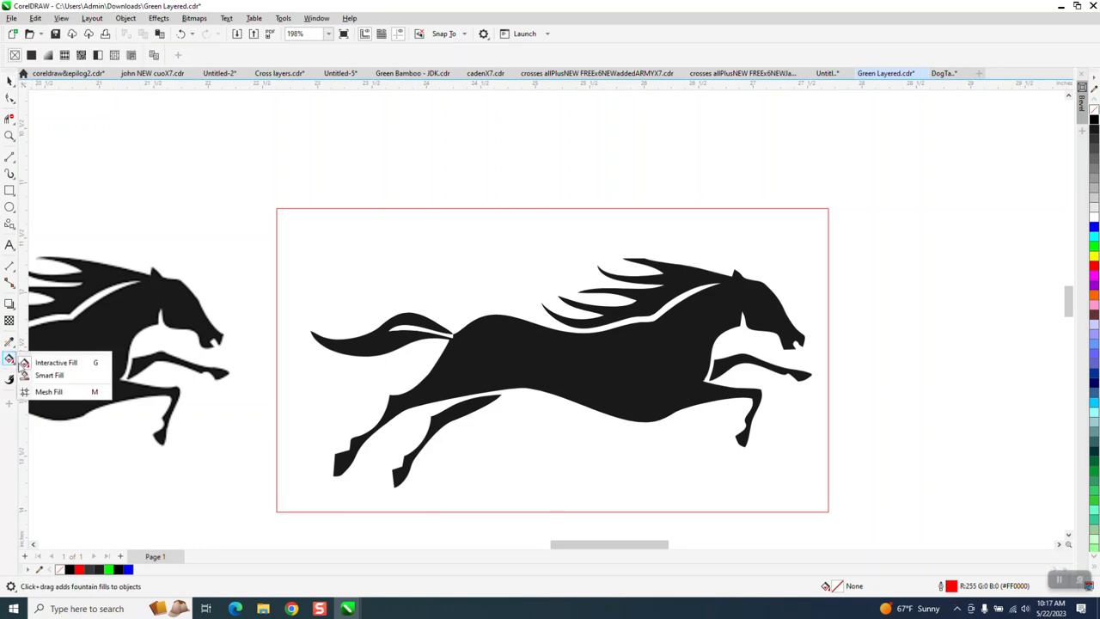
{"action": "left_click", "coordinate": [67, 372]}
{"action": "left_click", "coordinate": [427, 281]}
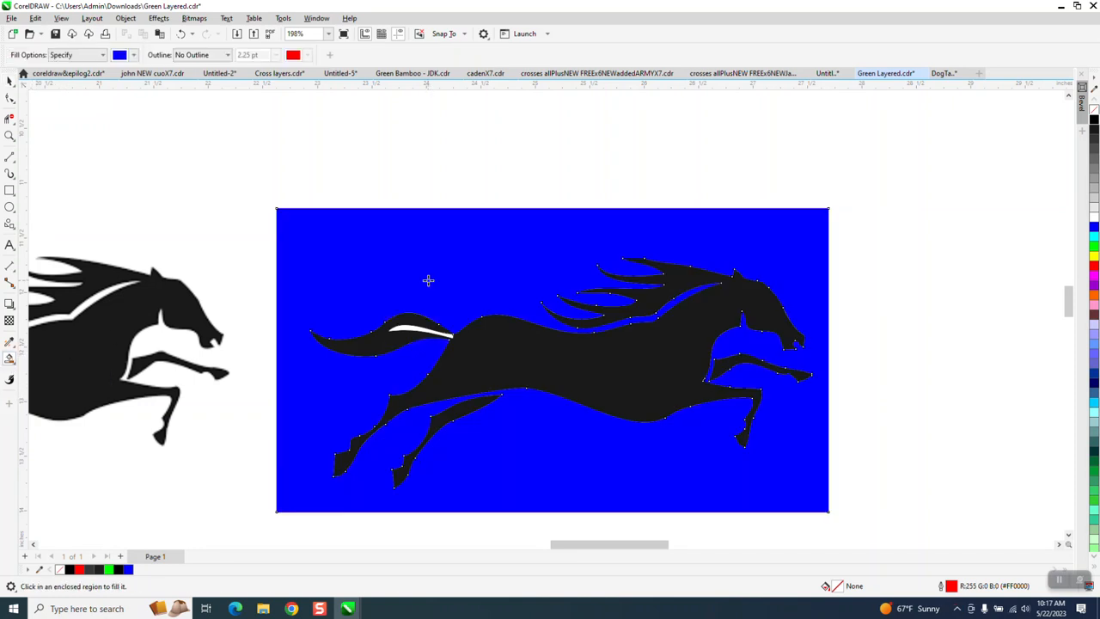
{"action": "scroll", "coordinate": [290, 294], "scroll_direction": "down", "scroll_amount": 2}
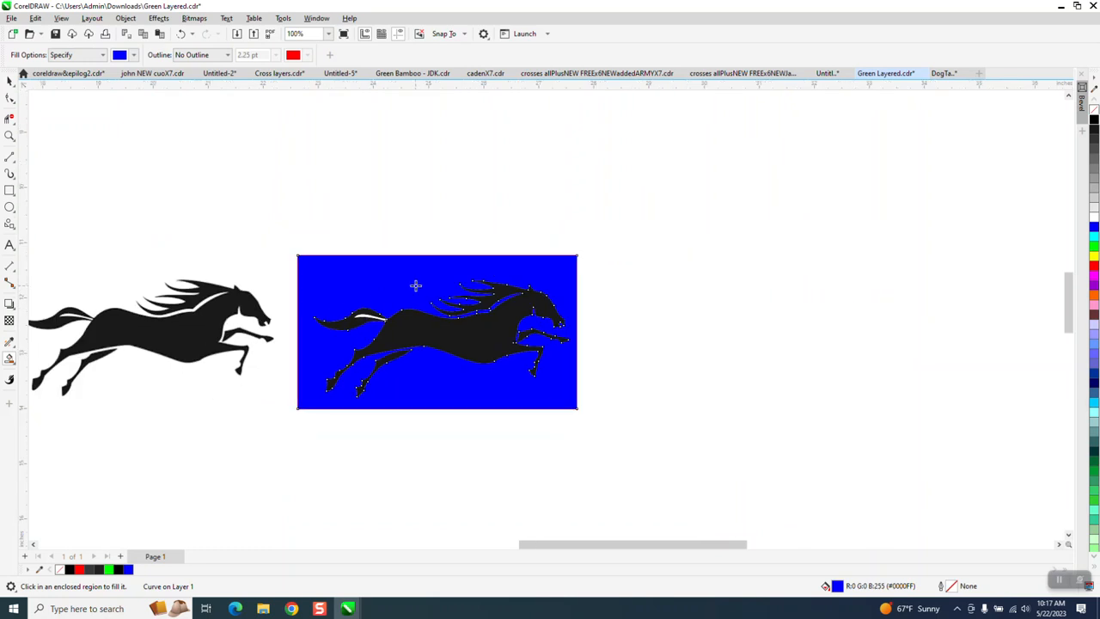
{"action": "key", "text": "ctrl+z"}
{"action": "scroll", "coordinate": [335, 403], "scroll_direction": "down", "scroll_amount": 2}
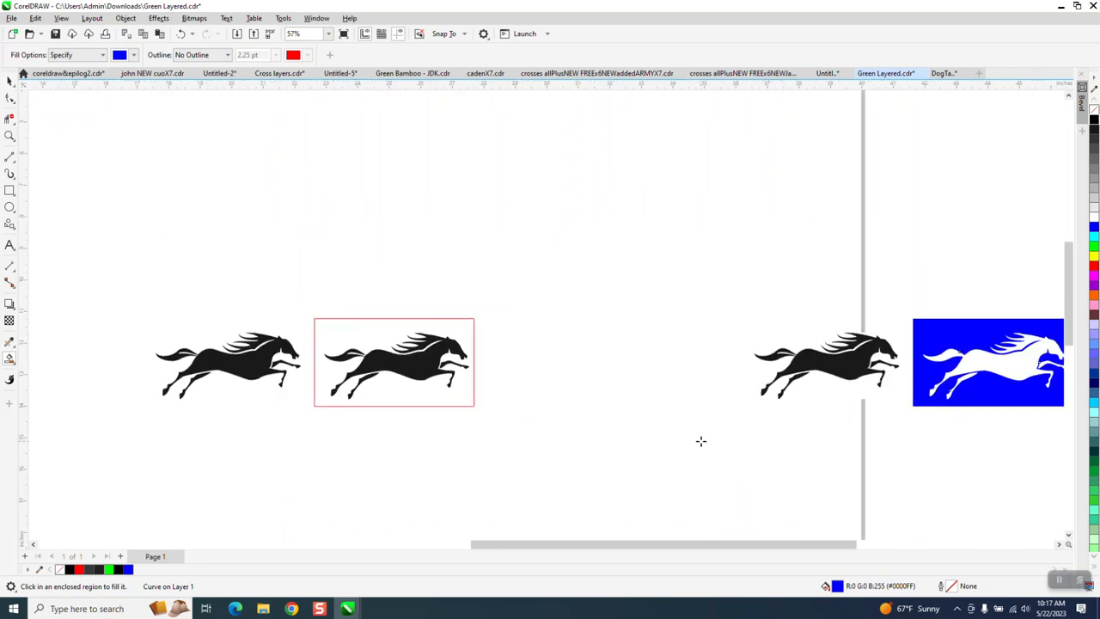
Step: Deselect the blue shape and set the nudge distance to 6 inches
{"action": "scroll", "coordinate": [644, 397], "scroll_direction": "down", "scroll_amount": 1}
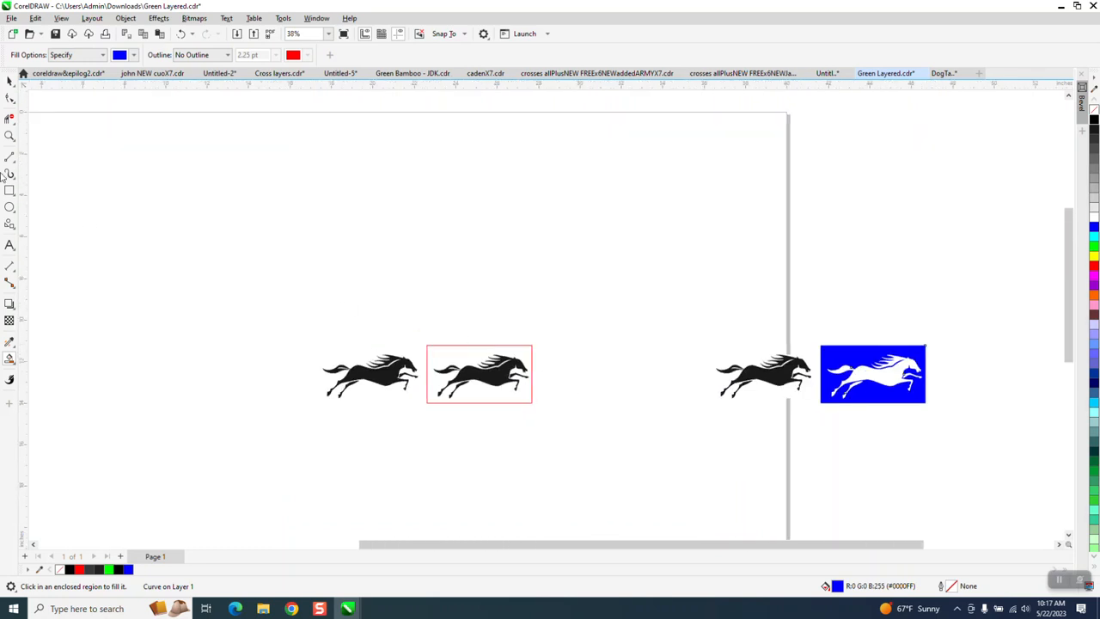
{"action": "left_click", "coordinate": [10, 136]}
{"action": "left_click_drag", "start_coordinate": [831, 319], "coordinate": [963, 430]}
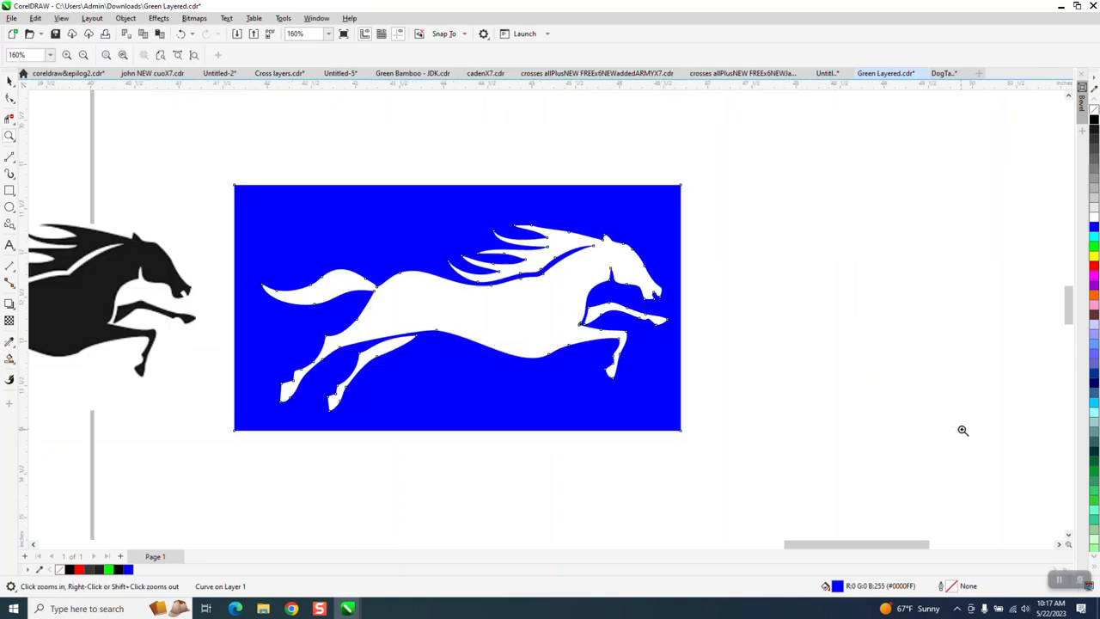
{"action": "left_click", "coordinate": [11, 80]}
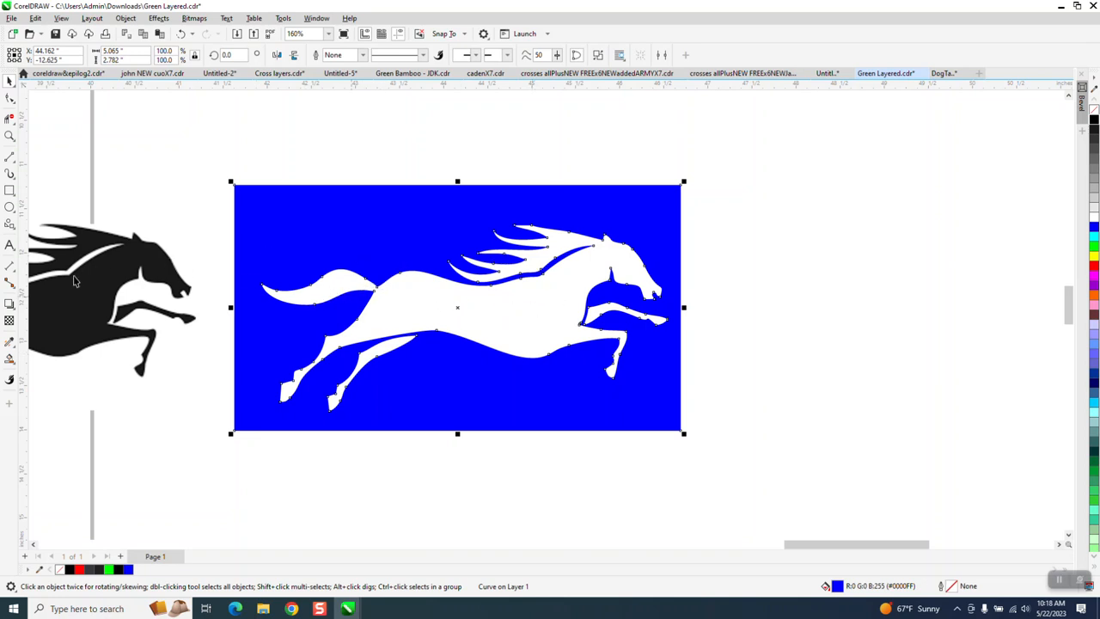
{"action": "left_click", "coordinate": [248, 160]}
{"action": "left_click", "coordinate": [388, 55]}
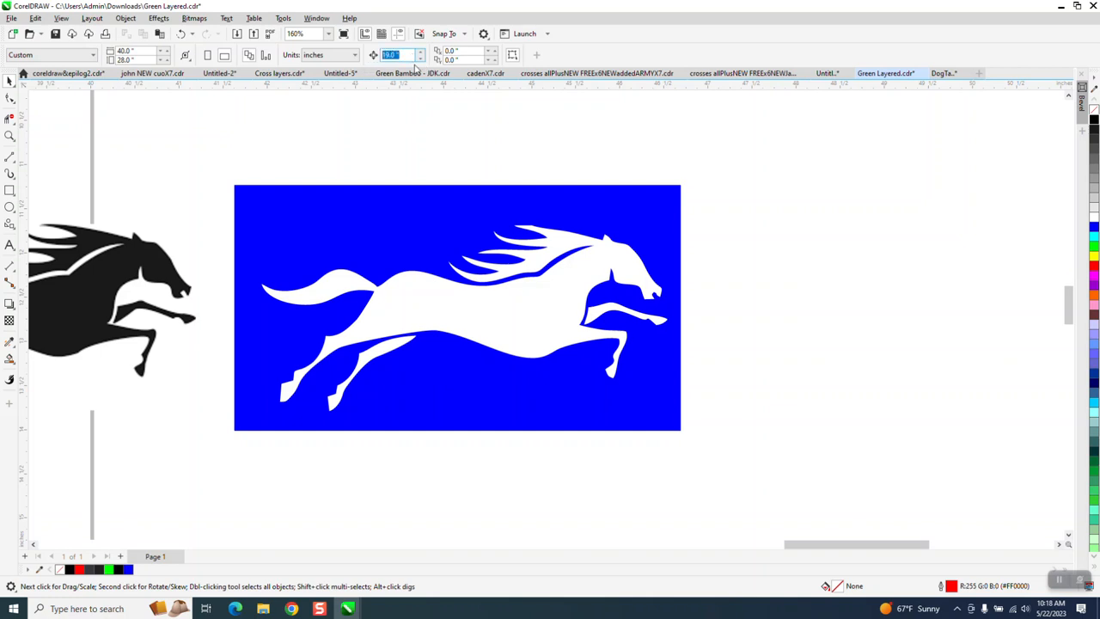
{"action": "type", "text": "6"}
{"action": "key", "text": "Return"}
Step: Smart Fill the white horse body and its separate legs with green, nudging each filled piece 6 inches right
{"action": "left_click", "coordinate": [10, 360]}
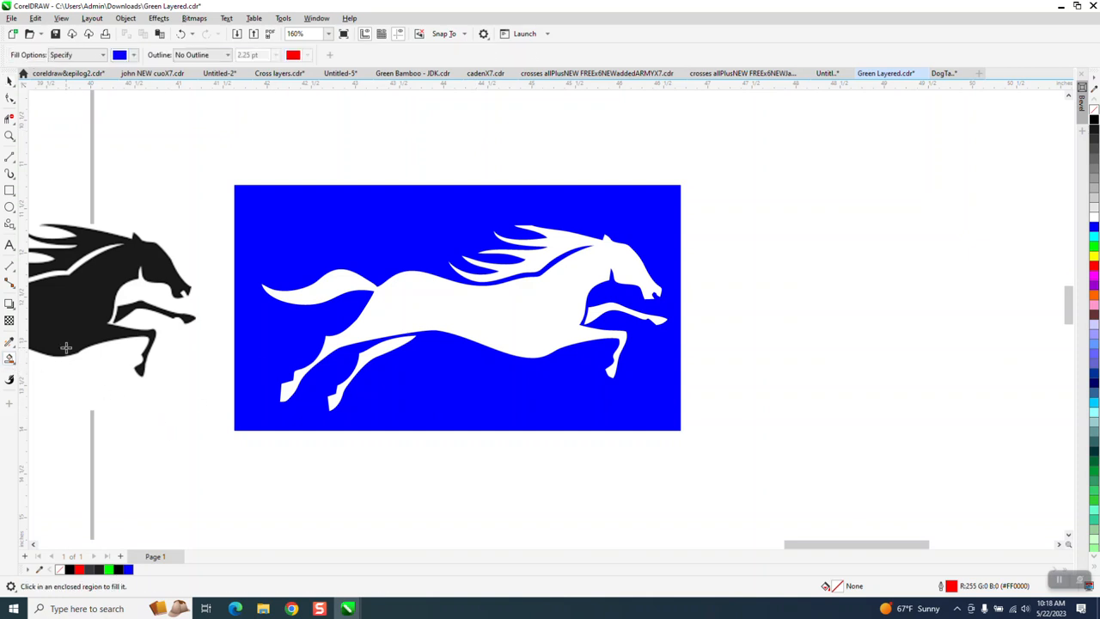
{"action": "left_click", "coordinate": [134, 55]}
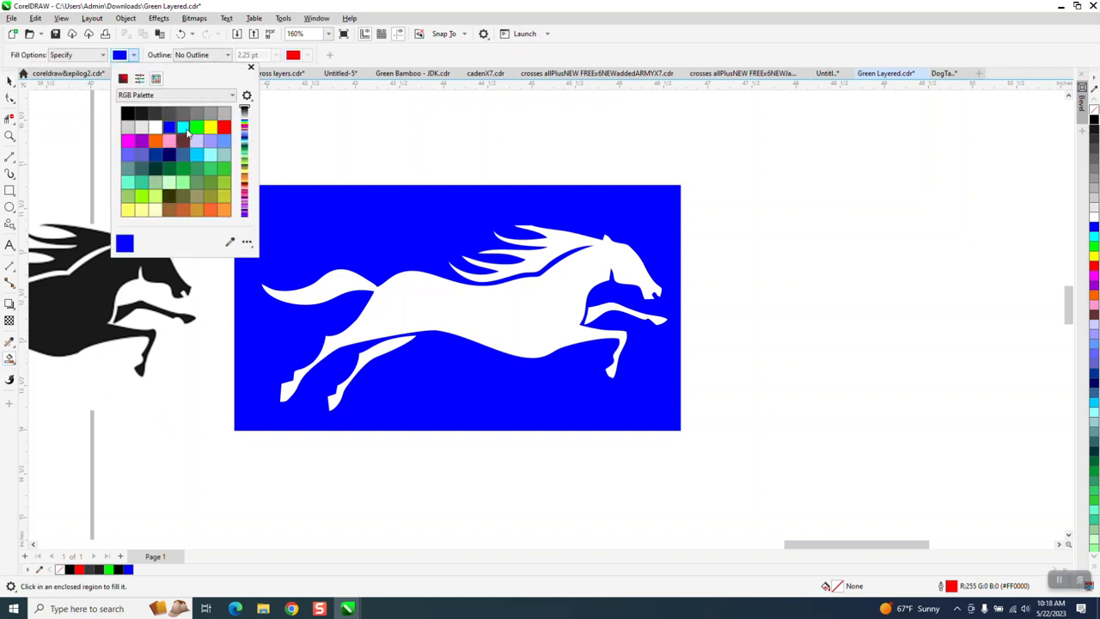
{"action": "left_click", "coordinate": [197, 127]}
{"action": "left_click", "coordinate": [401, 314]}
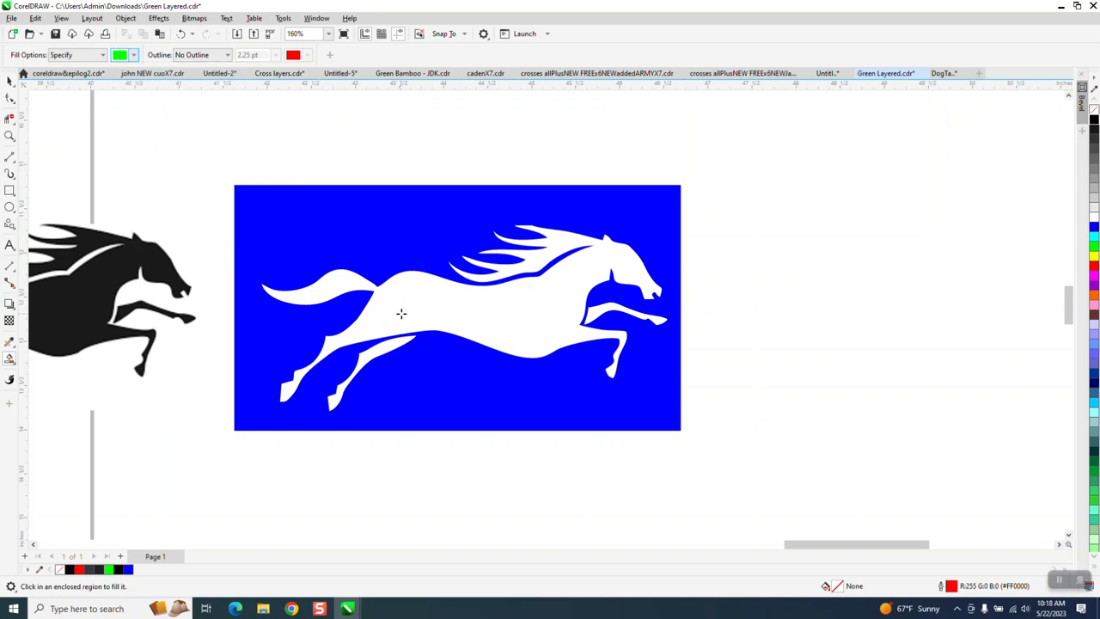
{"action": "left_click", "coordinate": [403, 311]}
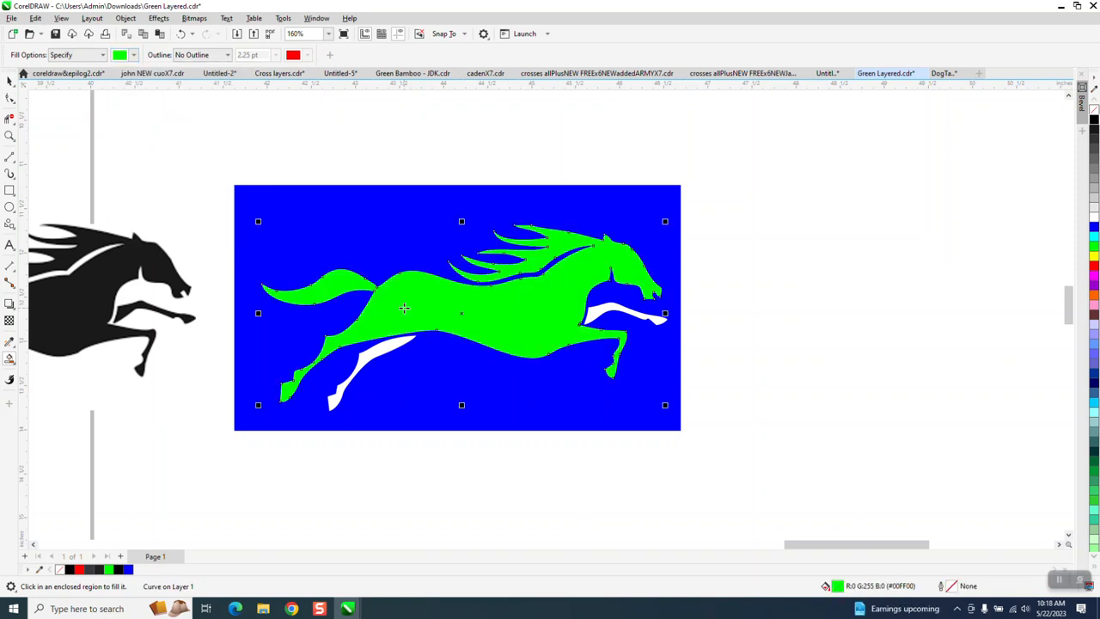
{"action": "key", "text": "Right"}
{"action": "key", "text": "Escape"}
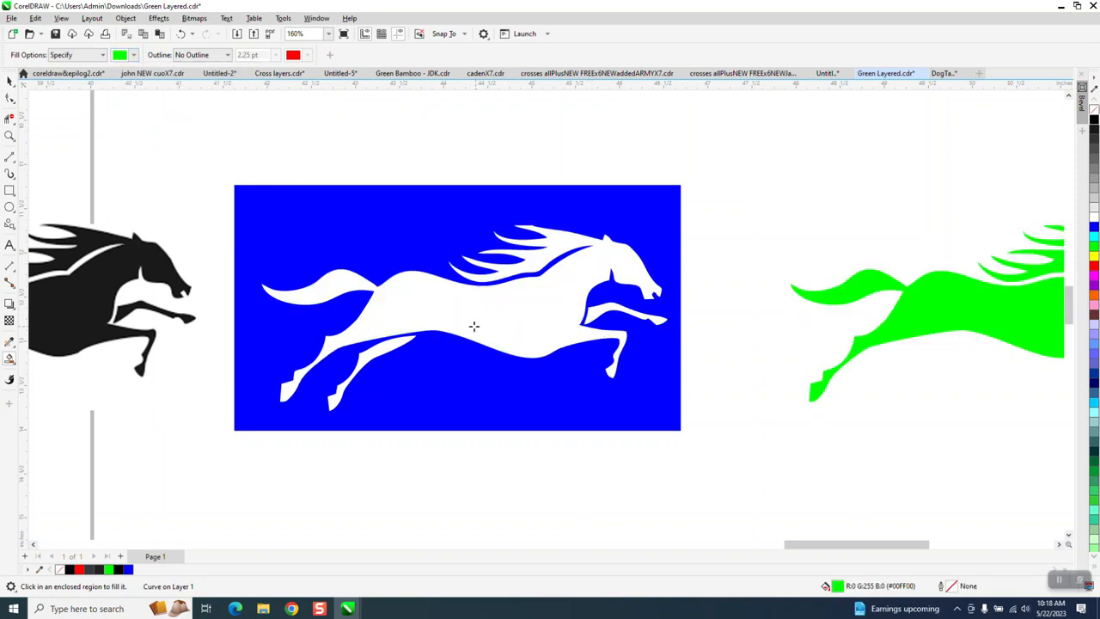
{"action": "left_click", "coordinate": [410, 340]}
{"action": "key", "text": "Right"}
Step: Remove the fill from the three green horse pieces and give them a red outline
{"action": "scroll", "coordinate": [247, 351], "scroll_direction": "down", "scroll_amount": 2}
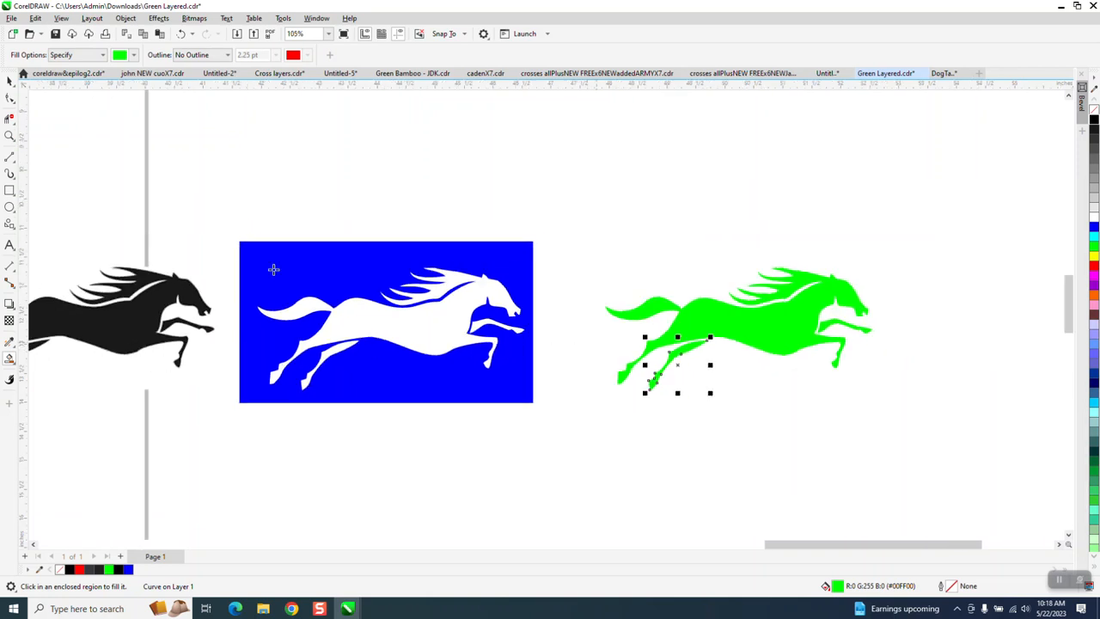
{"action": "left_click", "coordinate": [8, 80]}
{"action": "left_click_drag", "start_coordinate": [573, 228], "coordinate": [911, 418]}
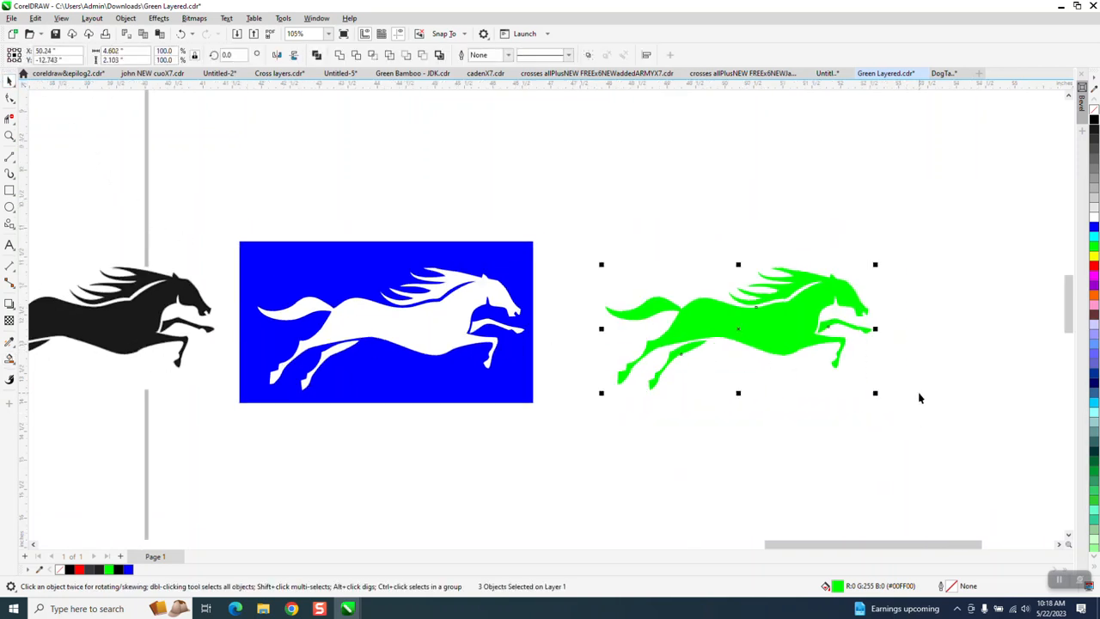
{"action": "left_click", "coordinate": [1094, 112]}
{"action": "right_click", "coordinate": [1093, 266]}
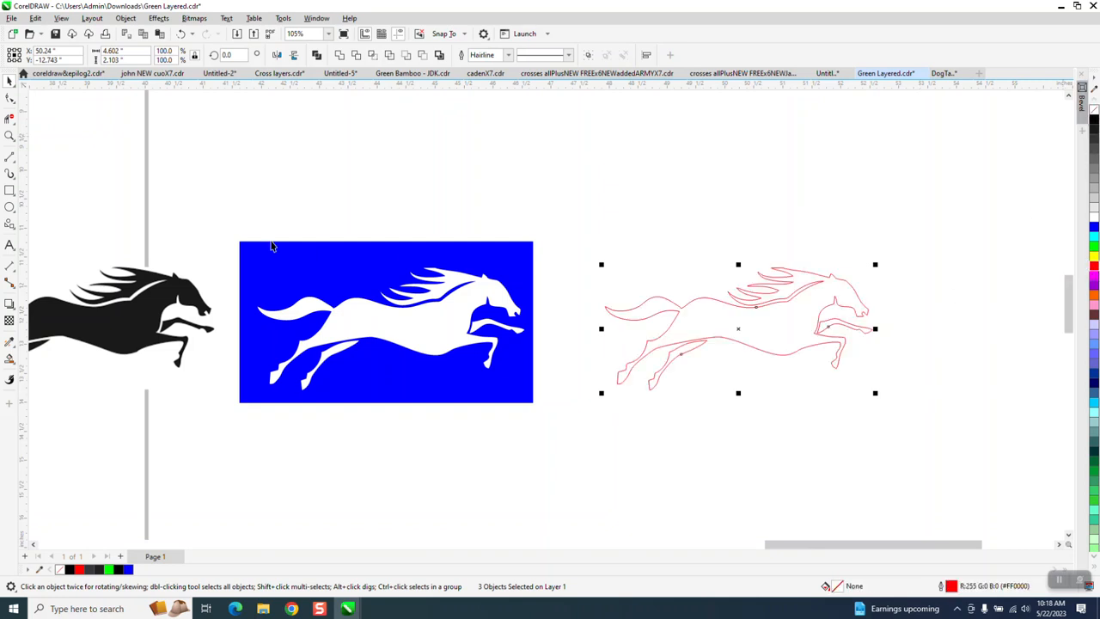
Step: Compare the tail of the blurry original horse with the tail of the traced horse inside the red rectangle
{"action": "left_click", "coordinate": [8, 136]}
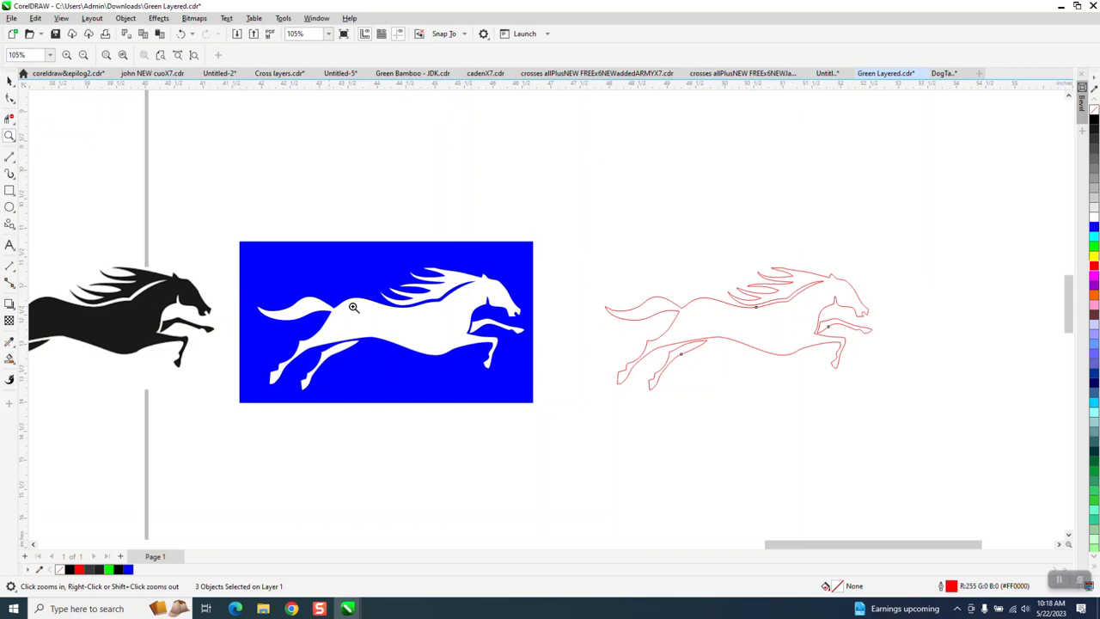
{"action": "scroll", "coordinate": [608, 321], "scroll_direction": "down", "scroll_amount": 2}
{"action": "left_click_drag", "start_coordinate": [129, 290], "coordinate": [237, 344]}
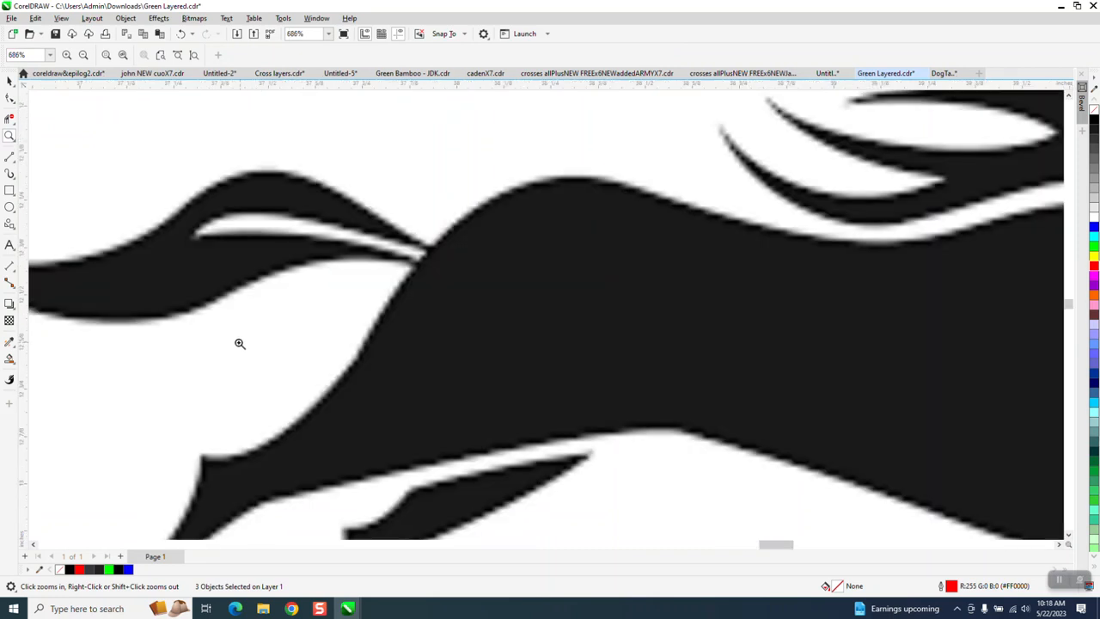
{"action": "scroll", "coordinate": [225, 341], "scroll_direction": "down", "scroll_amount": 2}
{"action": "scroll", "coordinate": [322, 286], "scroll_direction": "down", "scroll_amount": 4}
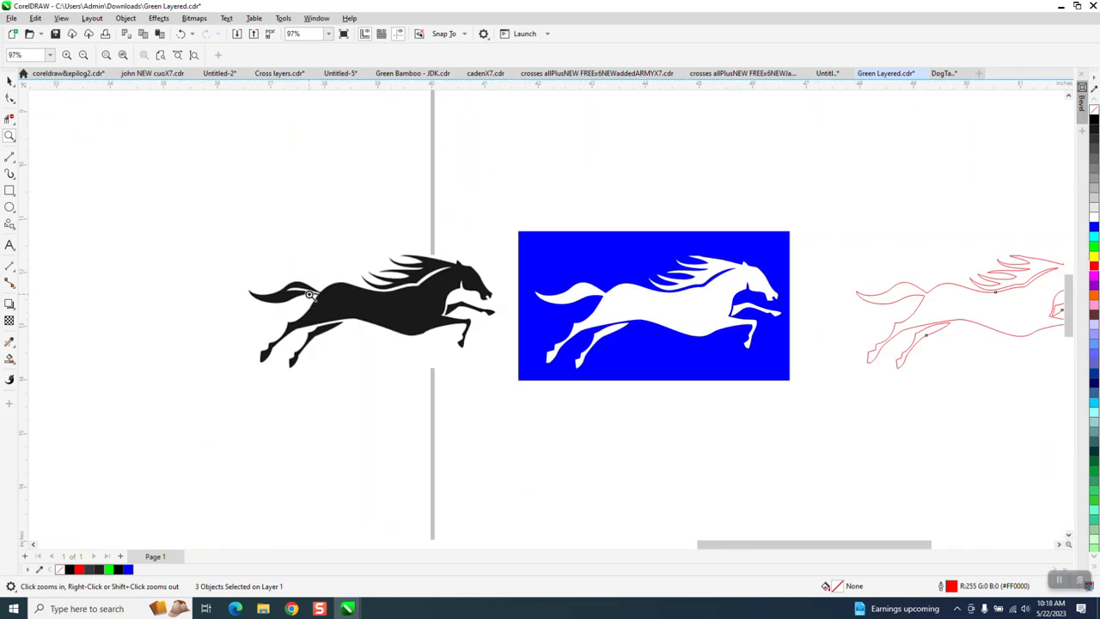
{"action": "scroll", "coordinate": [305, 291], "scroll_direction": "down", "scroll_amount": 3}
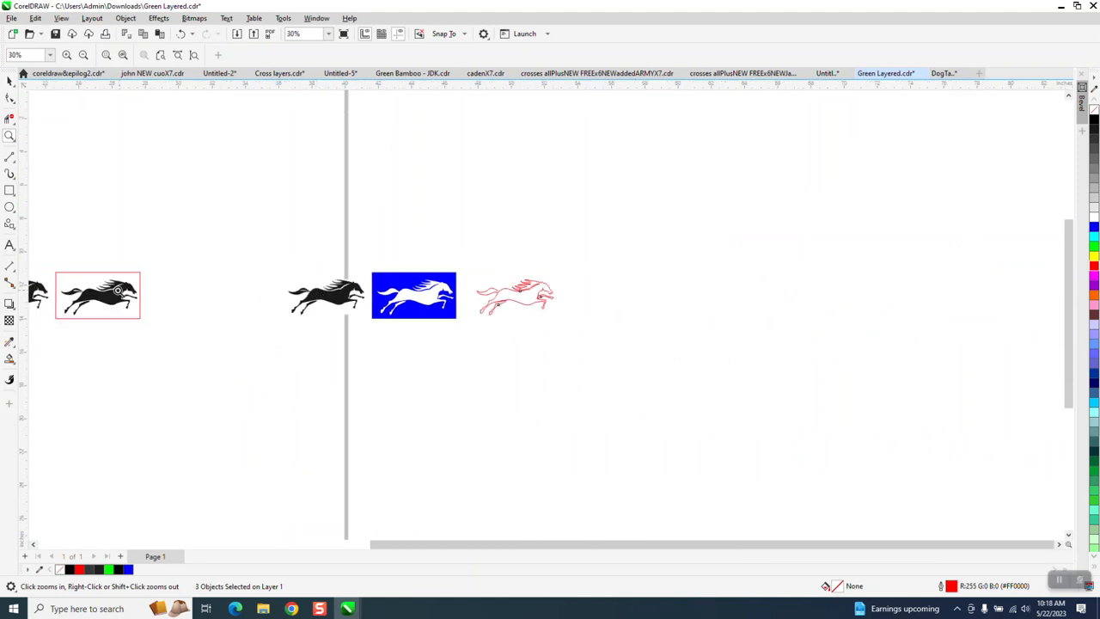
{"action": "left_click_drag", "start_coordinate": [72, 278], "coordinate": [94, 302]}
{"action": "scroll", "coordinate": [112, 296], "scroll_direction": "down", "scroll_amount": 4}
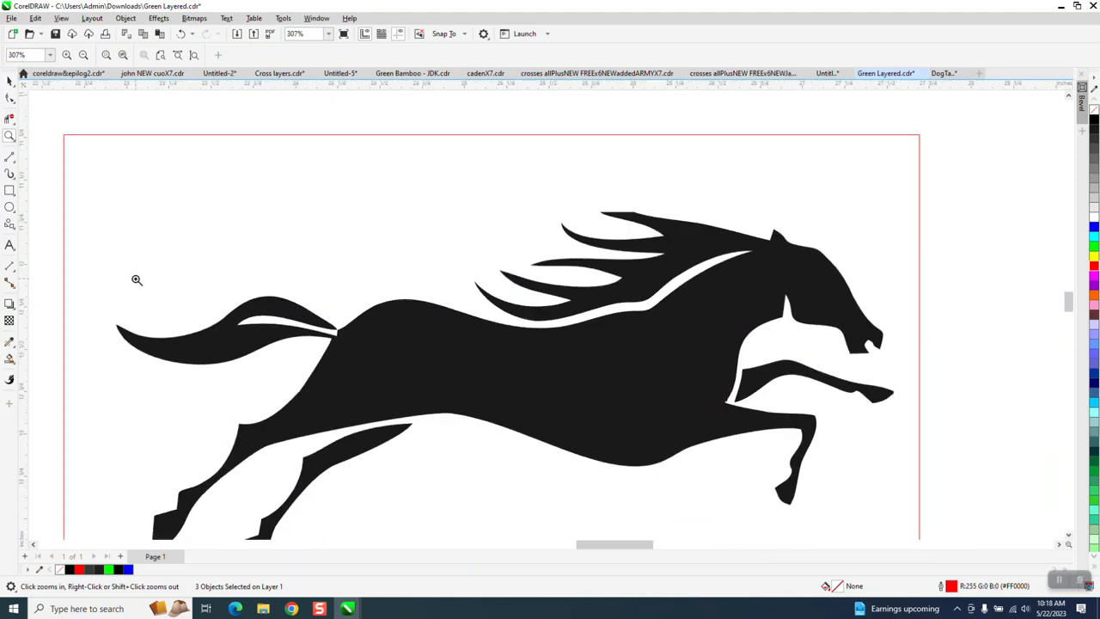
{"action": "scroll", "coordinate": [154, 185], "scroll_direction": "down", "scroll_amount": 5}
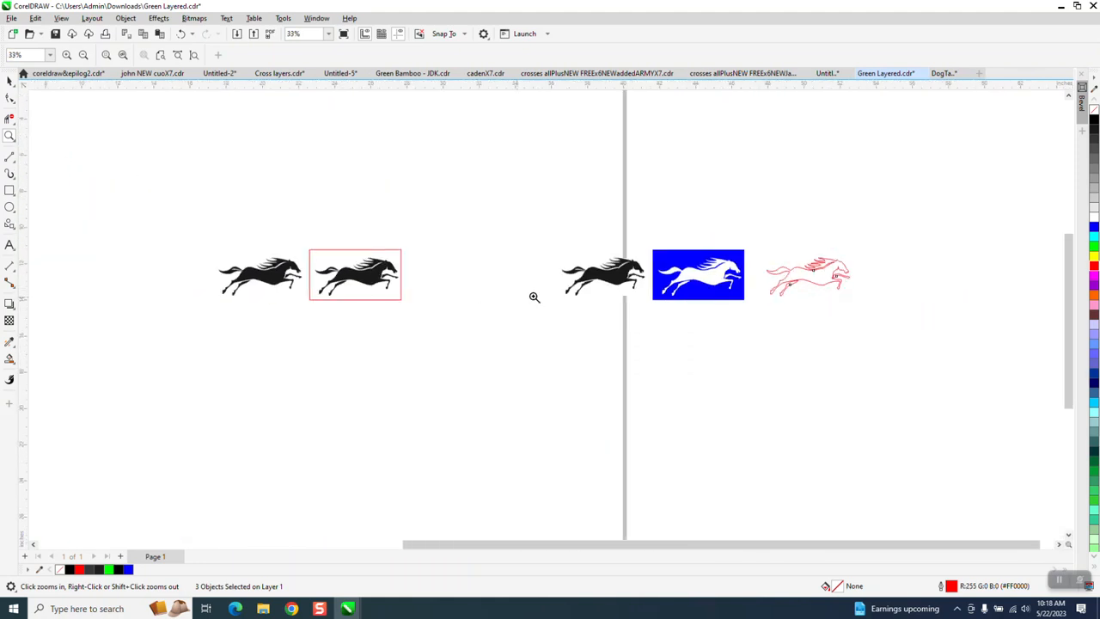
Step: Draw a 3-Point Curve about 0.63 inches wide and 0.11 inches high through the white tail in the blue shape
{"action": "scroll", "coordinate": [761, 300], "scroll_direction": "up", "scroll_amount": 5}
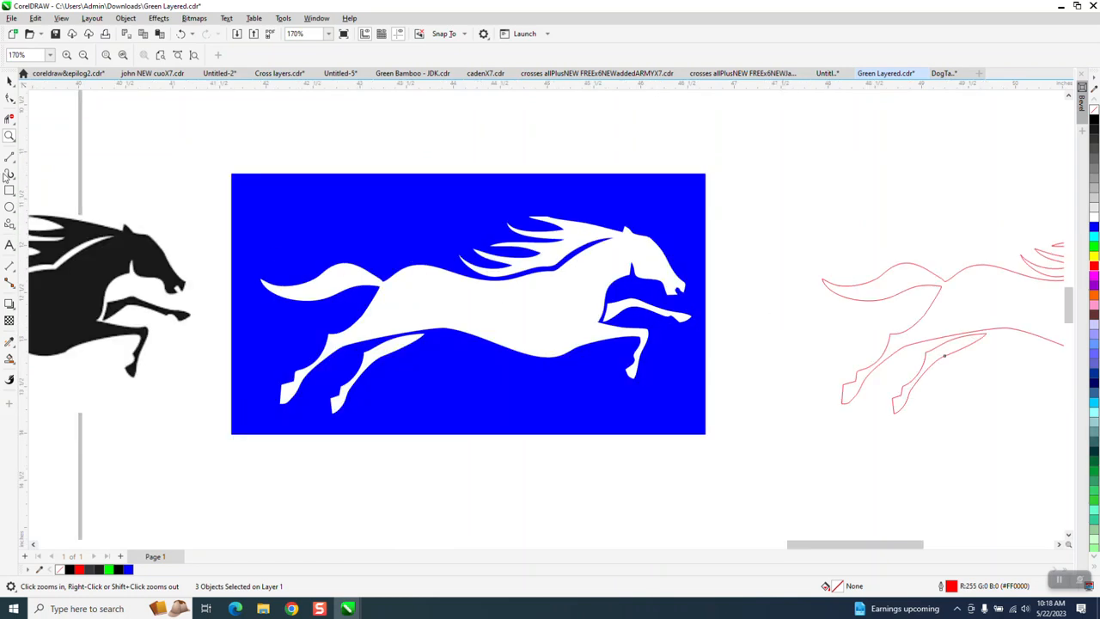
{"action": "left_click_drag", "start_coordinate": [228, 230], "coordinate": [601, 375]}
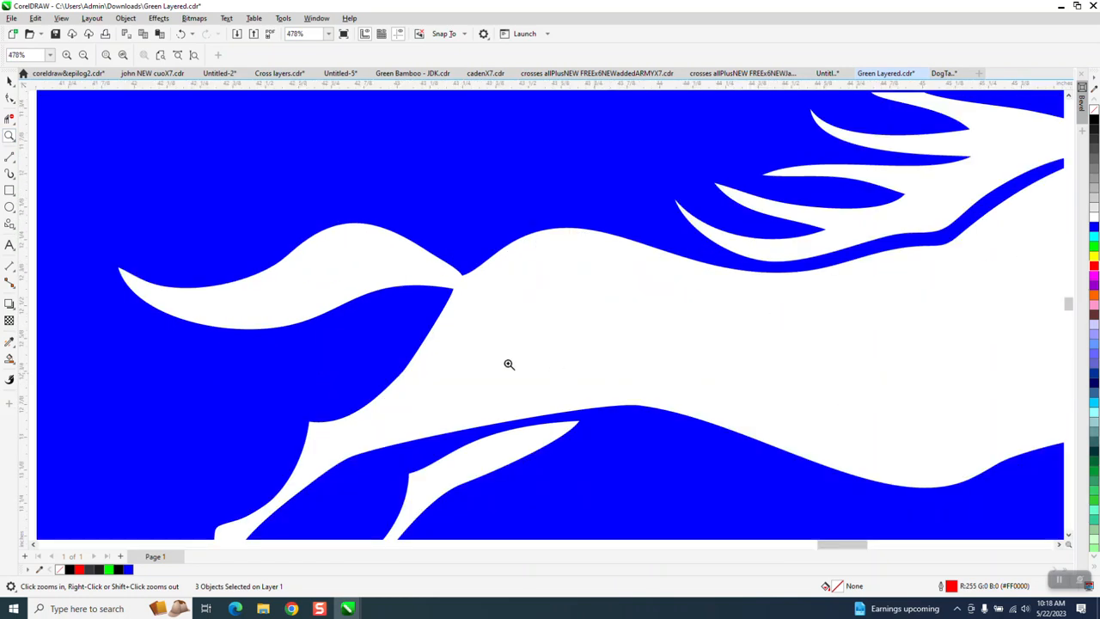
{"action": "left_click", "coordinate": [14, 166]}
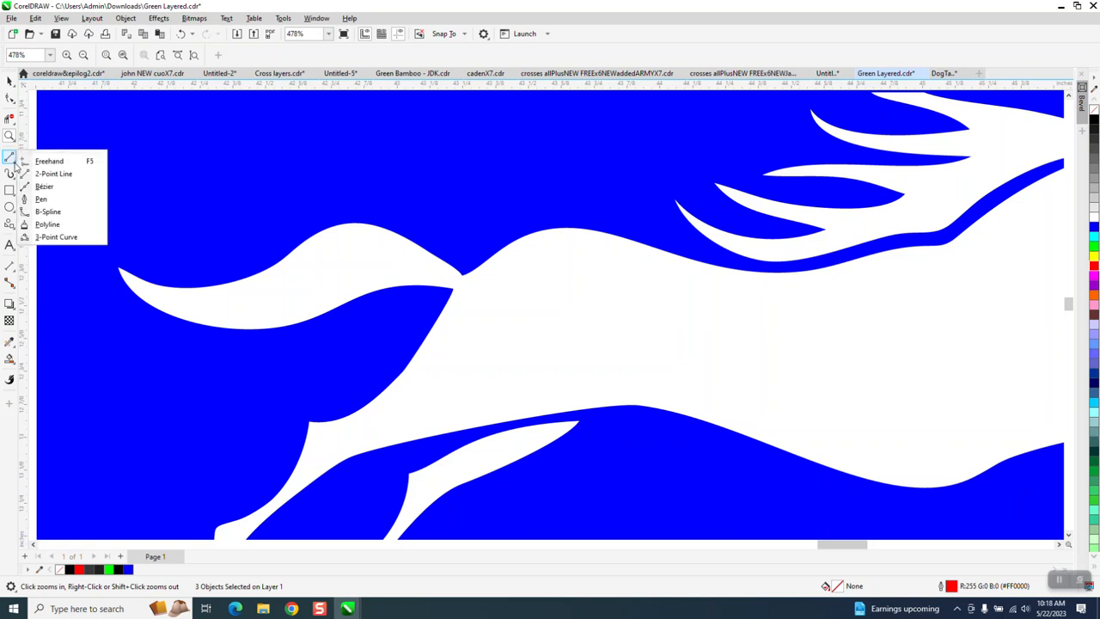
{"action": "left_click", "coordinate": [58, 237]}
{"action": "mouse_move", "coordinate": [461, 286]}
{"action": "left_mouse_down"}
{"action": "mouse_move", "coordinate": [336, 257]}
{"action": "mouse_move", "coordinate": [296, 287]}
{"action": "left_mouse_up"}
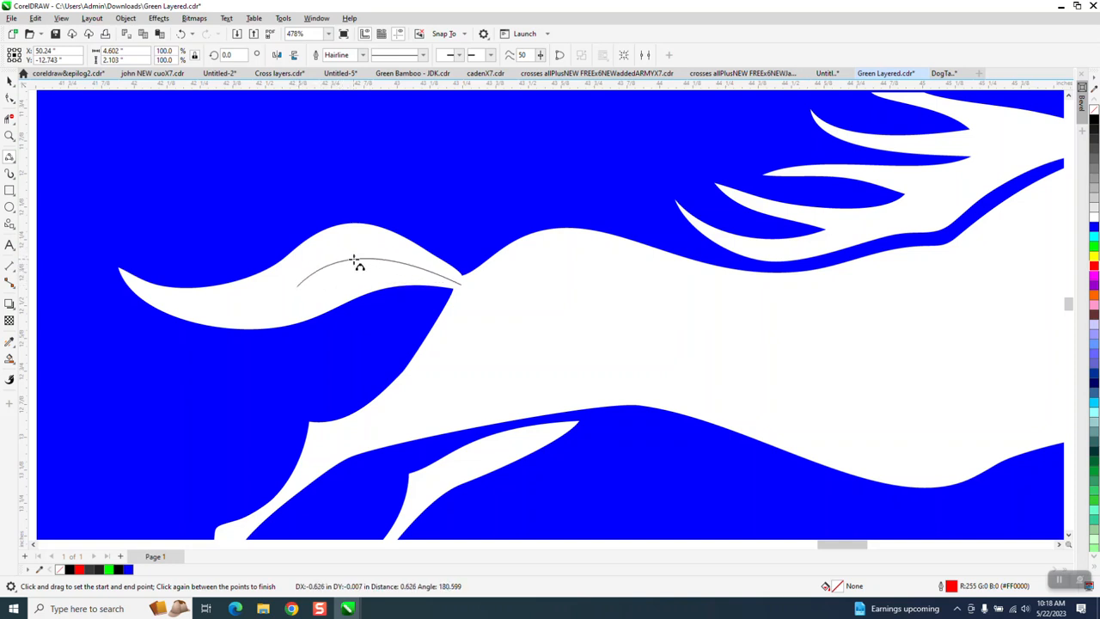
{"action": "left_click", "coordinate": [355, 261]}
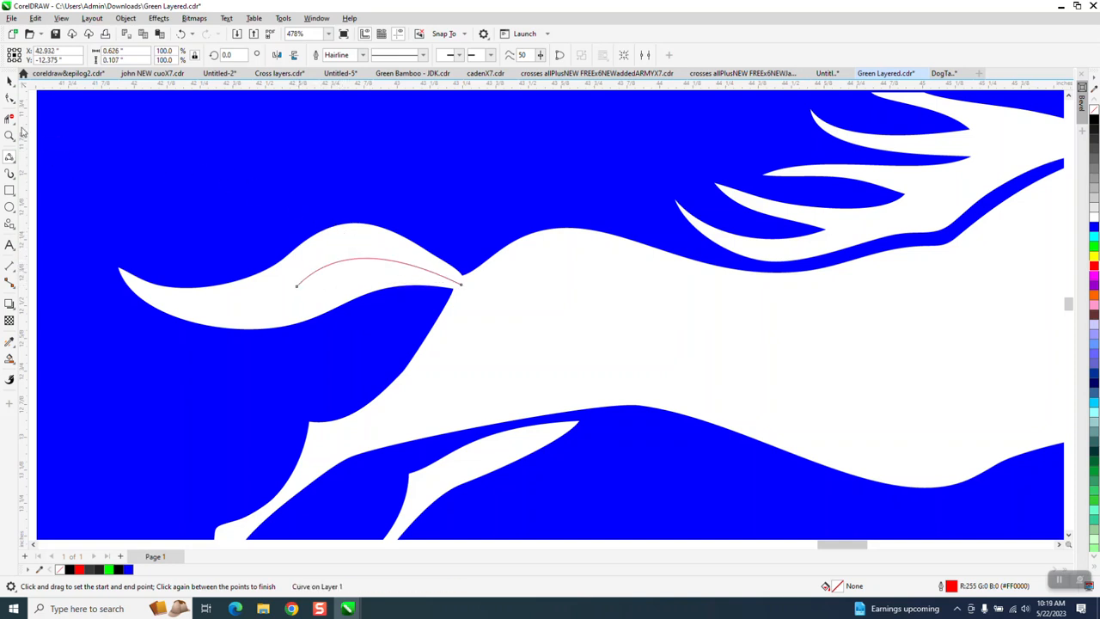
Step: Apply an Artistic Media preset stroke to the tail curve with a stroke width of 0.04 inches
{"action": "left_click", "coordinate": [14, 181]}
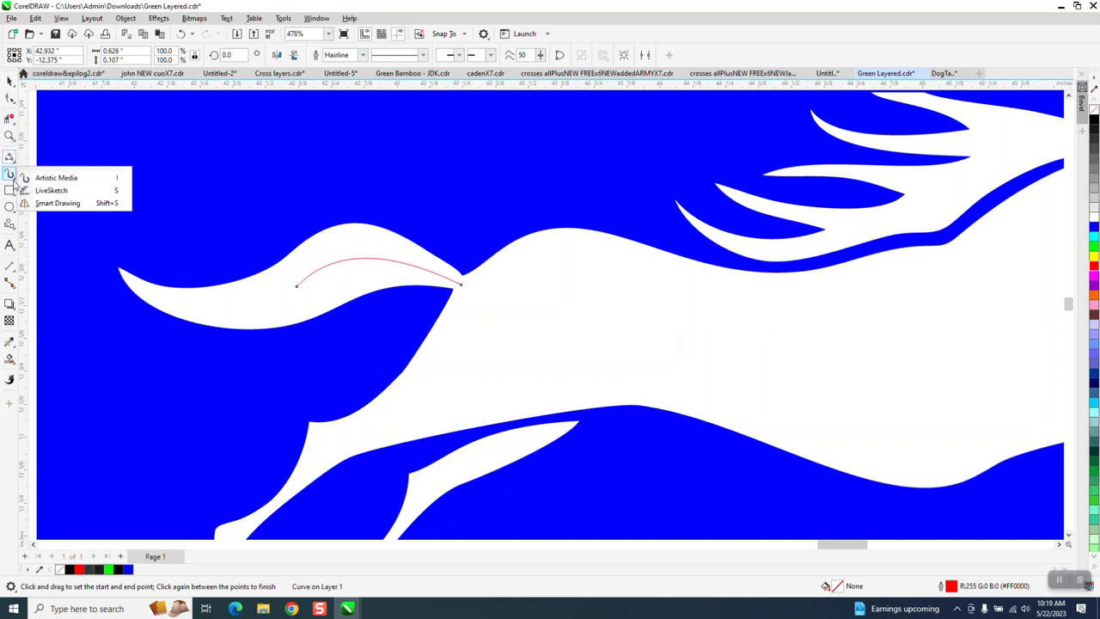
{"action": "left_click", "coordinate": [61, 178]}
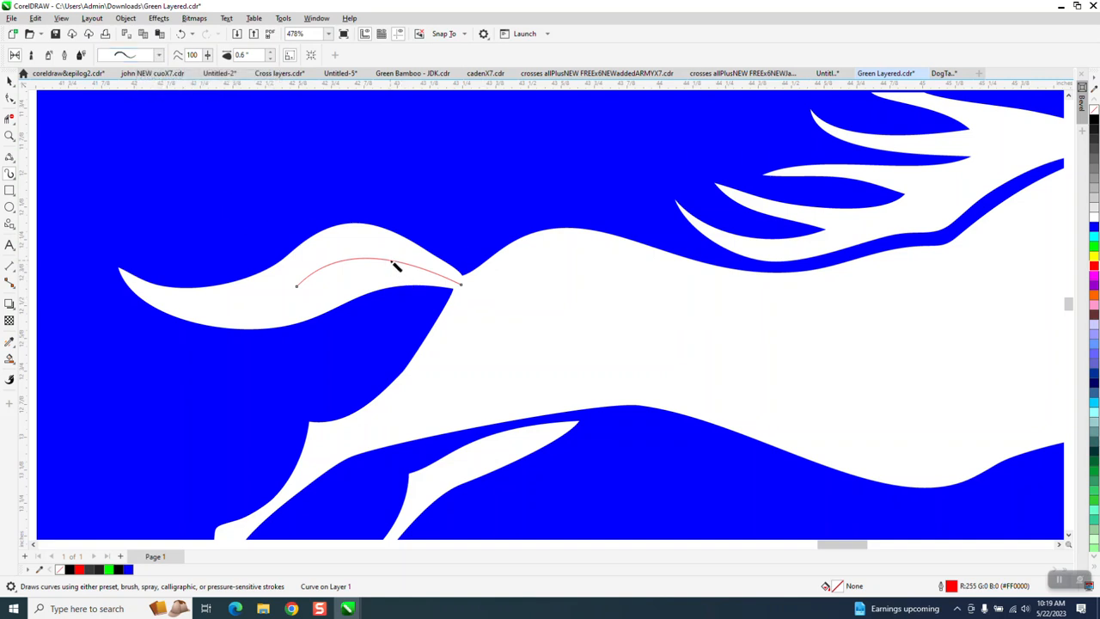
{"action": "left_click", "coordinate": [270, 60]}
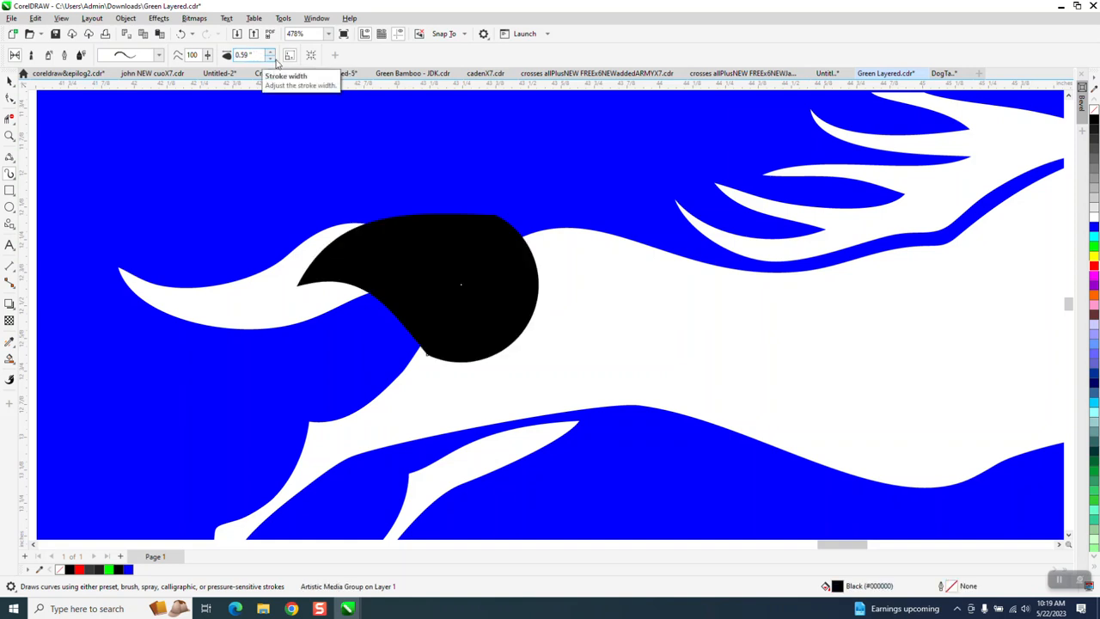
{"action": "left_click_drag", "start_coordinate": [256, 57], "coordinate": [236, 55]}
{"action": "type", "text": "1"}
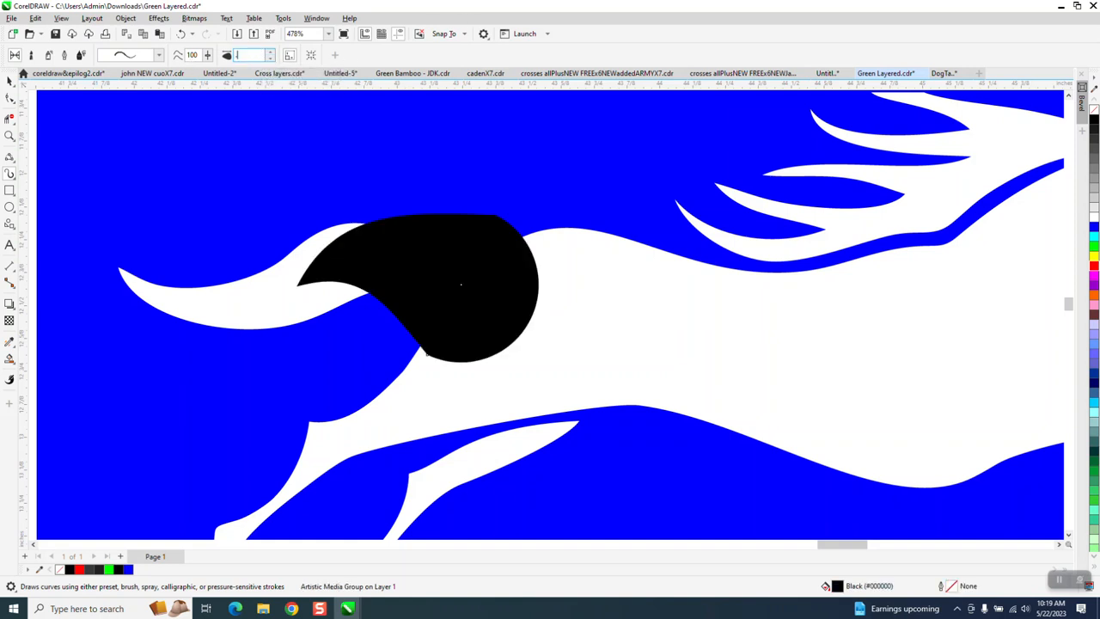
{"action": "key", "text": "Return"}
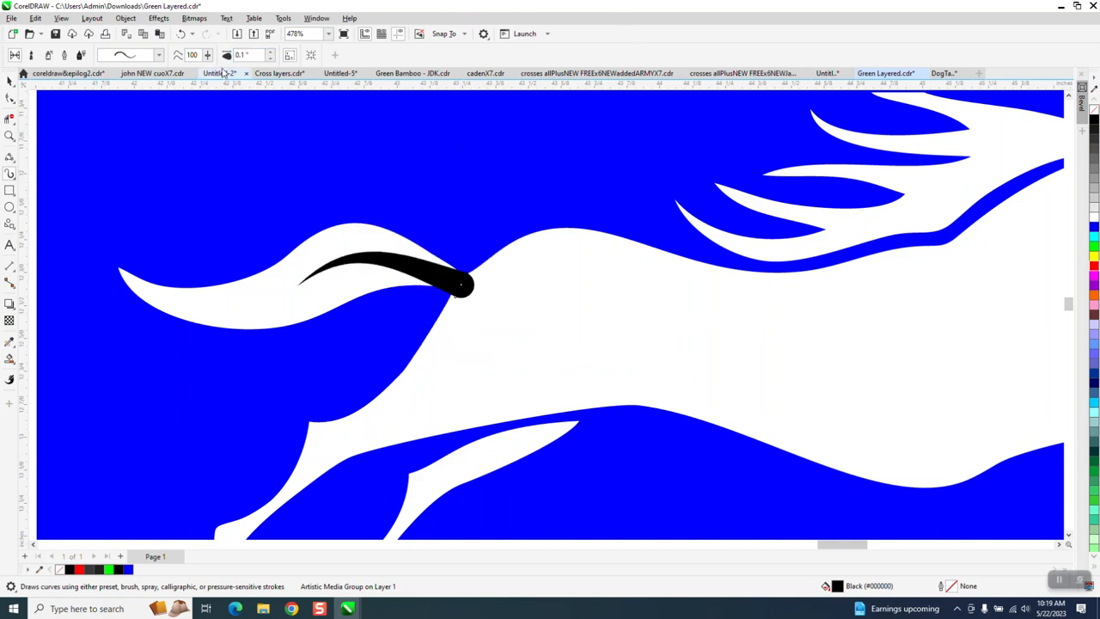
{"action": "left_click", "coordinate": [270, 60]}
{"action": "left_click", "coordinate": [270, 60]}
{"action": "left_click", "coordinate": [270, 60]}
{"action": "left_click", "coordinate": [271, 60]}
{"action": "left_click", "coordinate": [271, 60]}
{"action": "left_click", "coordinate": [270, 60]}
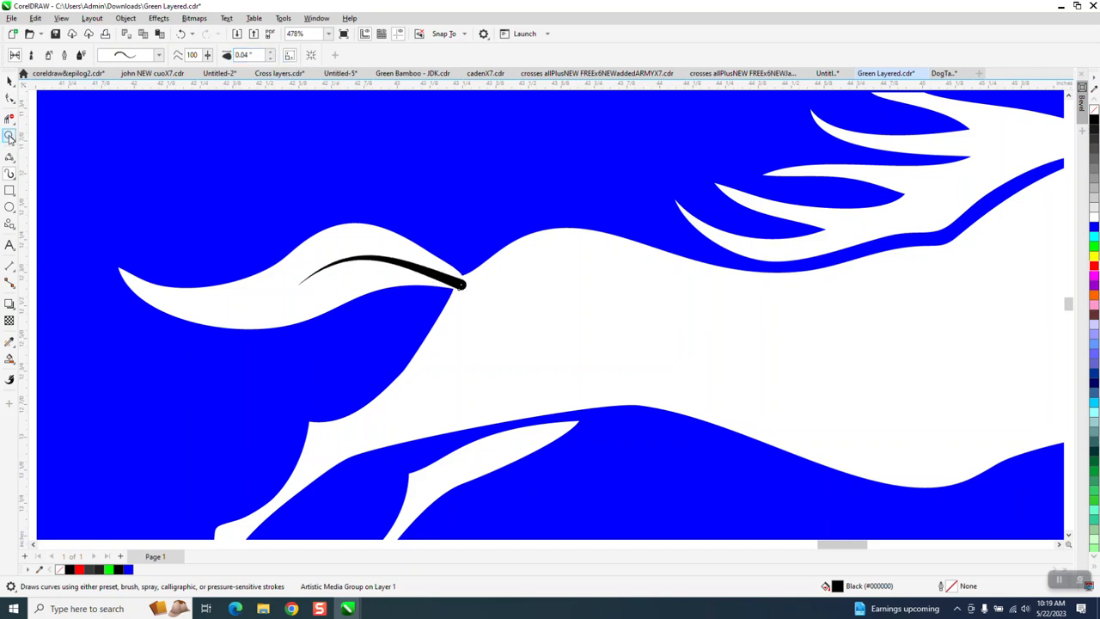
Step: Remove the fill from the tapered tail stroke and give it a black outline
{"action": "left_click", "coordinate": [9, 136]}
{"action": "left_click_drag", "start_coordinate": [314, 214], "coordinate": [524, 334]}
{"action": "left_click", "coordinate": [9, 80]}
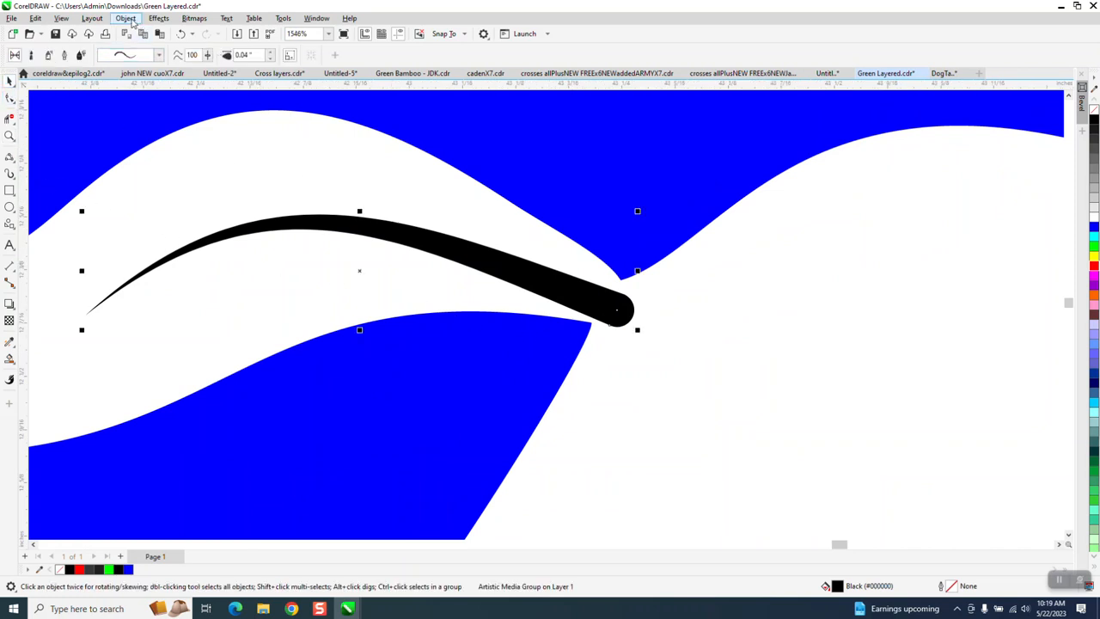
{"action": "left_click", "coordinate": [1093, 113]}
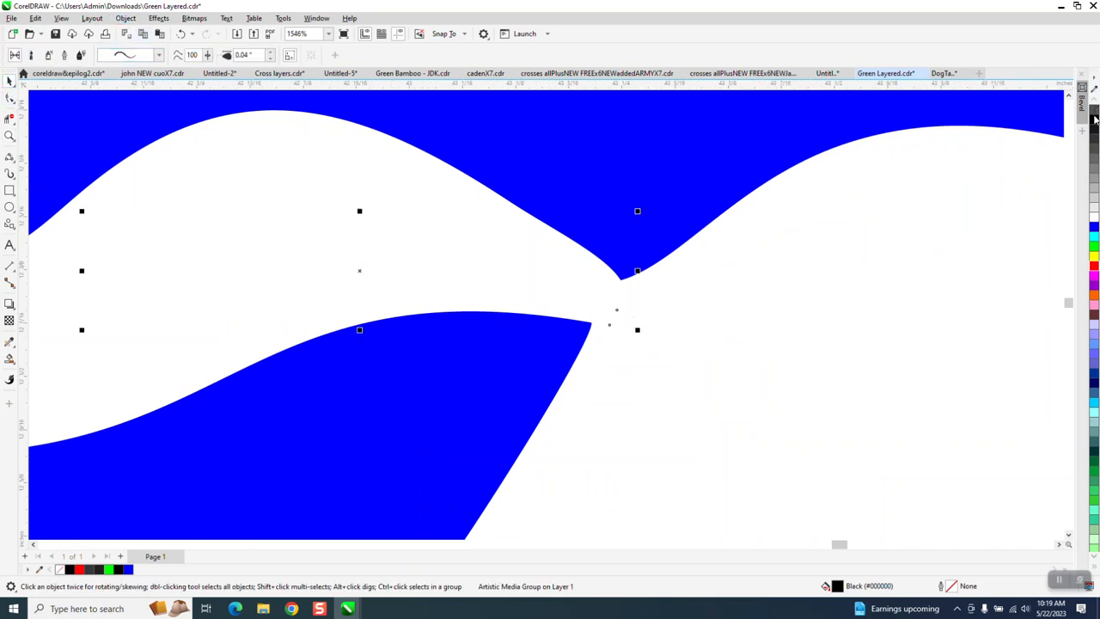
{"action": "right_click", "coordinate": [1094, 123]}
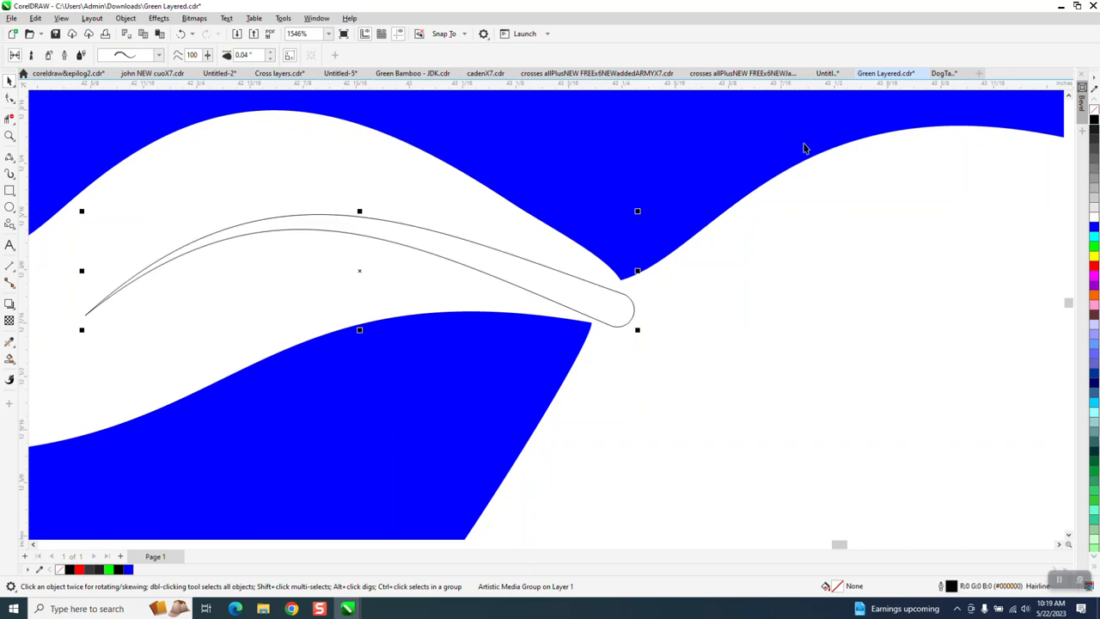
Step: Break the Artistic Media group apart and delete the centre path inside the tapered outline
{"action": "left_click", "coordinate": [126, 18]}
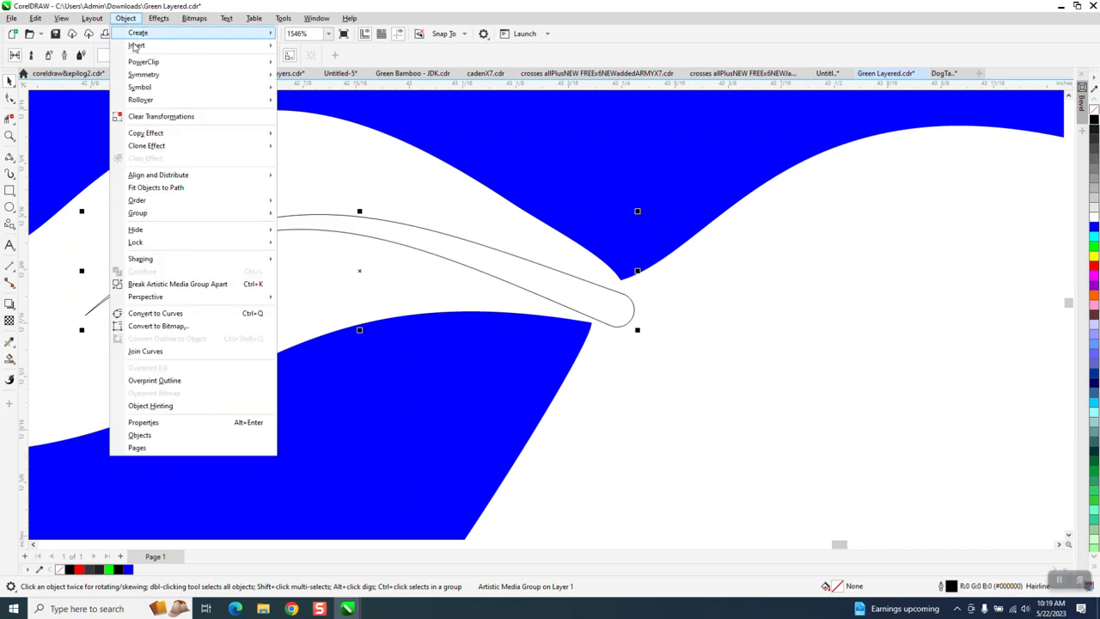
{"action": "left_click", "coordinate": [194, 285]}
{"action": "left_click", "coordinate": [628, 312]}
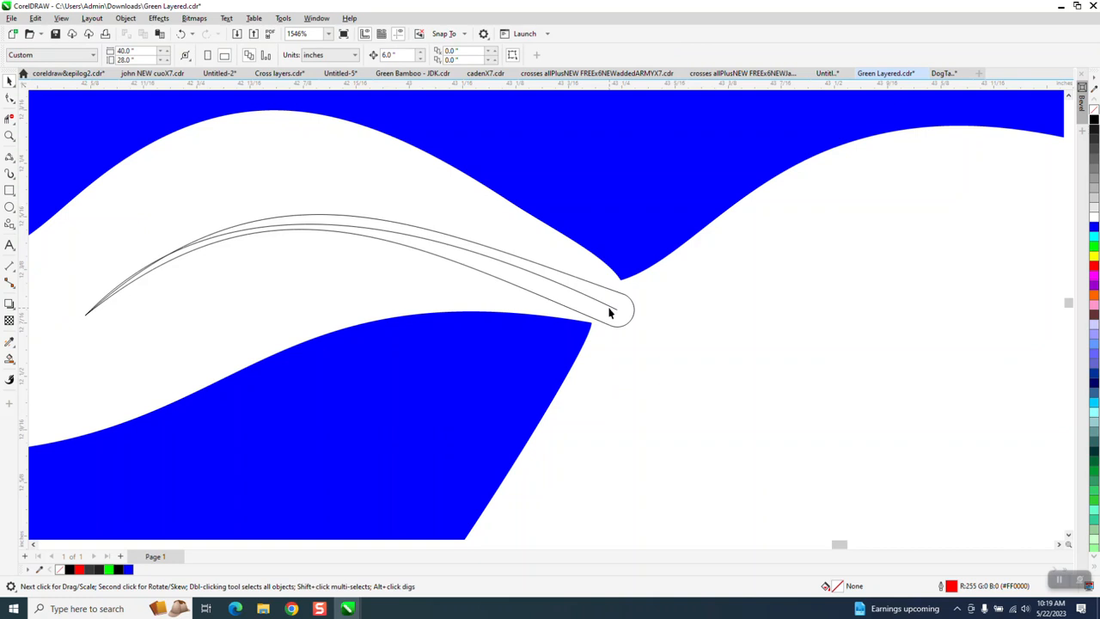
{"action": "left_click", "coordinate": [609, 312]}
{"action": "key", "text": "Delete"}
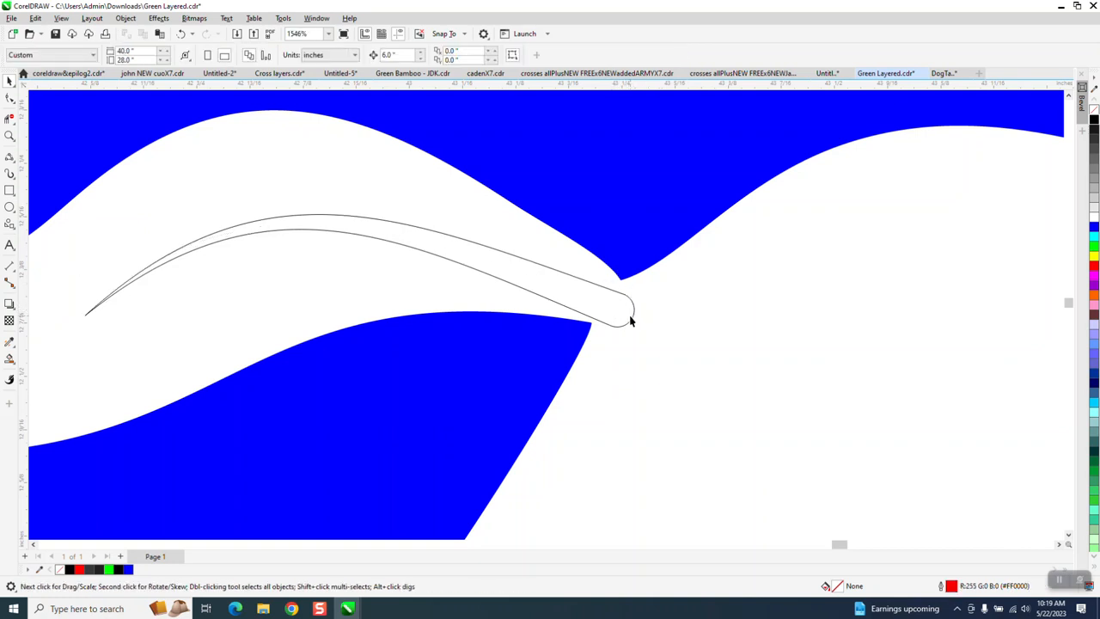
Step: Delete the upper and lower nodes at the rounded end of the tapered tail outline
{"action": "left_click", "coordinate": [632, 317]}
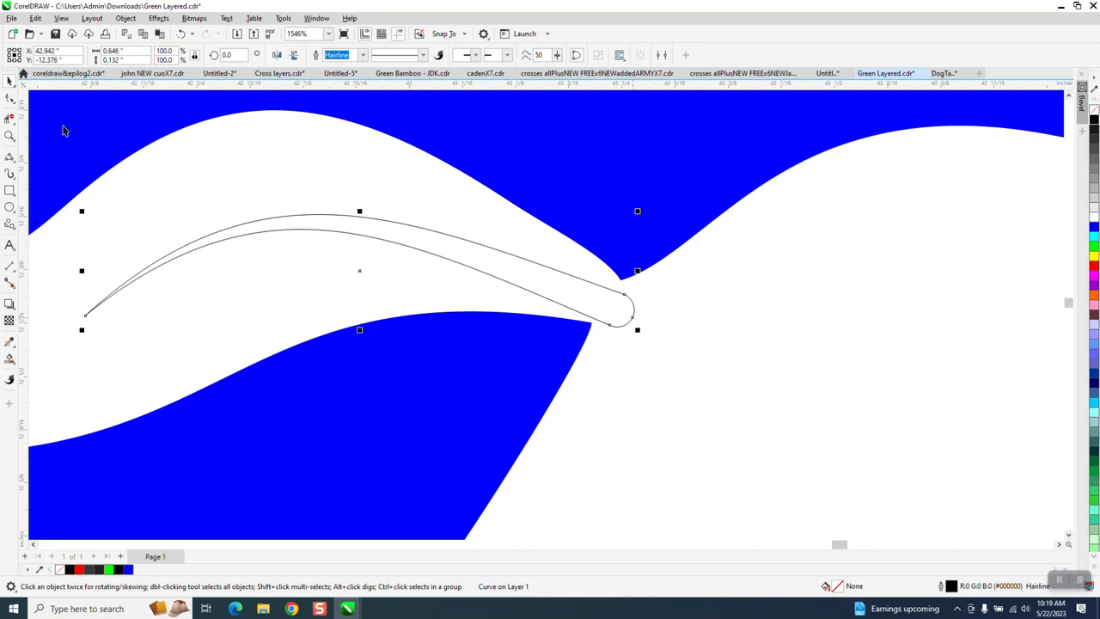
{"action": "left_click", "coordinate": [10, 135]}
{"action": "left_click_drag", "start_coordinate": [443, 217], "coordinate": [713, 383]}
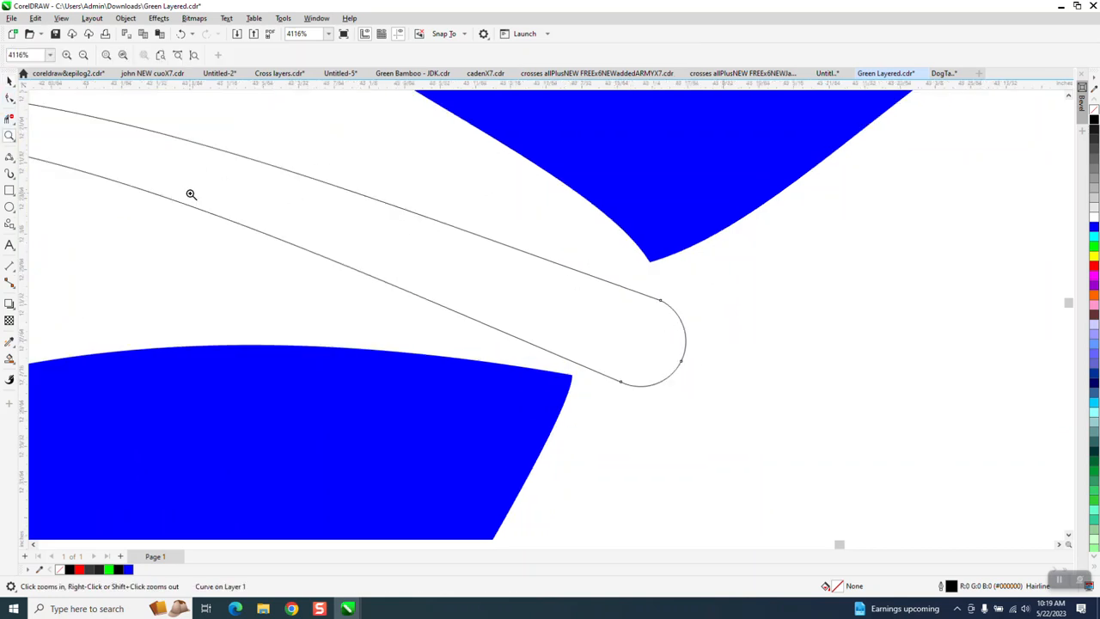
{"action": "left_click", "coordinate": [8, 98]}
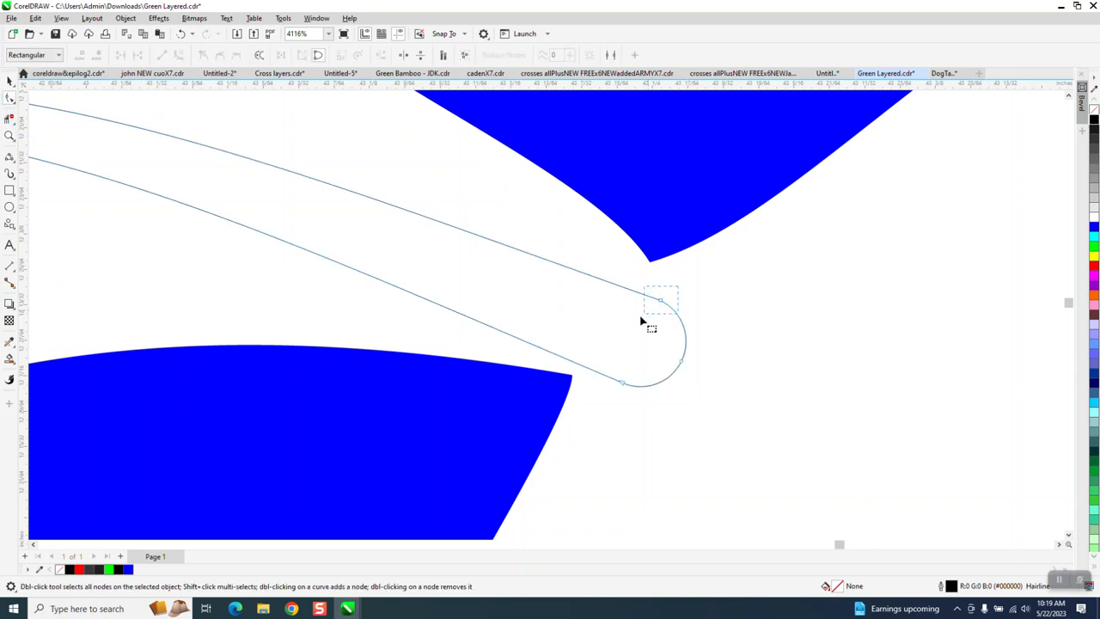
{"action": "key", "text": "Delete"}
{"action": "left_click_drag", "start_coordinate": [649, 370], "coordinate": [596, 397]}
{"action": "key", "text": "Delete"}
Step: Convert the remaining node at the outline's body end to a cusp and adjust both handles to slim the tip
{"action": "left_click", "coordinate": [680, 368]}
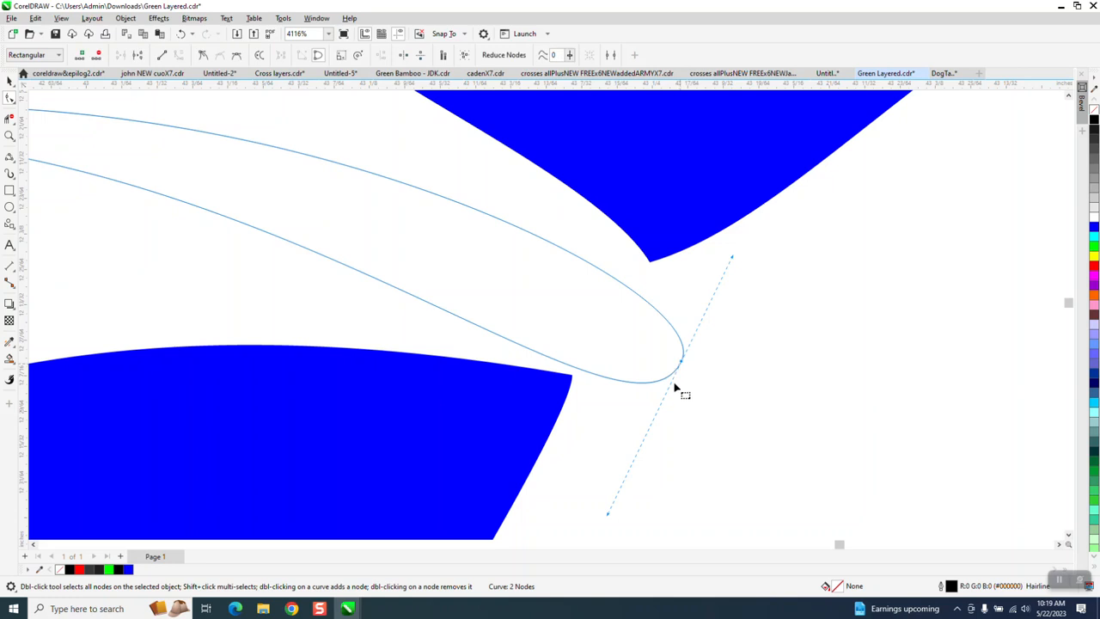
{"action": "left_click", "coordinate": [683, 366]}
{"action": "left_click_drag", "start_coordinate": [609, 518], "coordinate": [573, 463]}
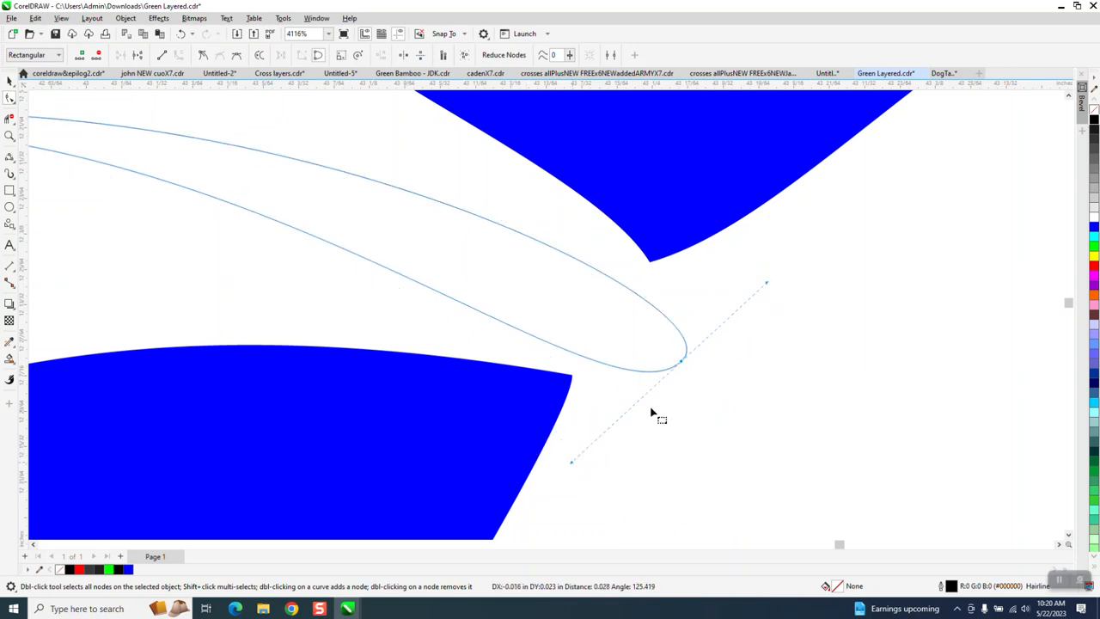
{"action": "right_click", "coordinate": [683, 365]}
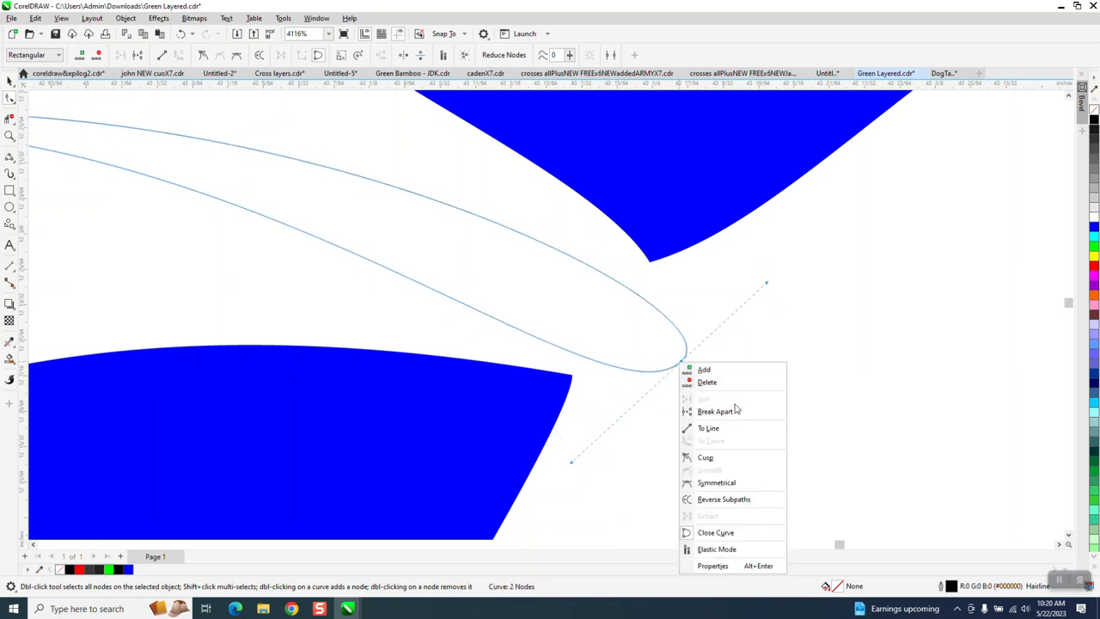
{"action": "left_click", "coordinate": [704, 458]}
{"action": "left_click_drag", "start_coordinate": [767, 283], "coordinate": [682, 270]}
{"action": "left_click_drag", "start_coordinate": [573, 463], "coordinate": [597, 425]}
Step: Delete the extra corner node on the flat top edge of the uppermost mane strand in the blue shape
{"action": "scroll", "coordinate": [651, 441], "scroll_direction": "down", "scroll_amount": 10}
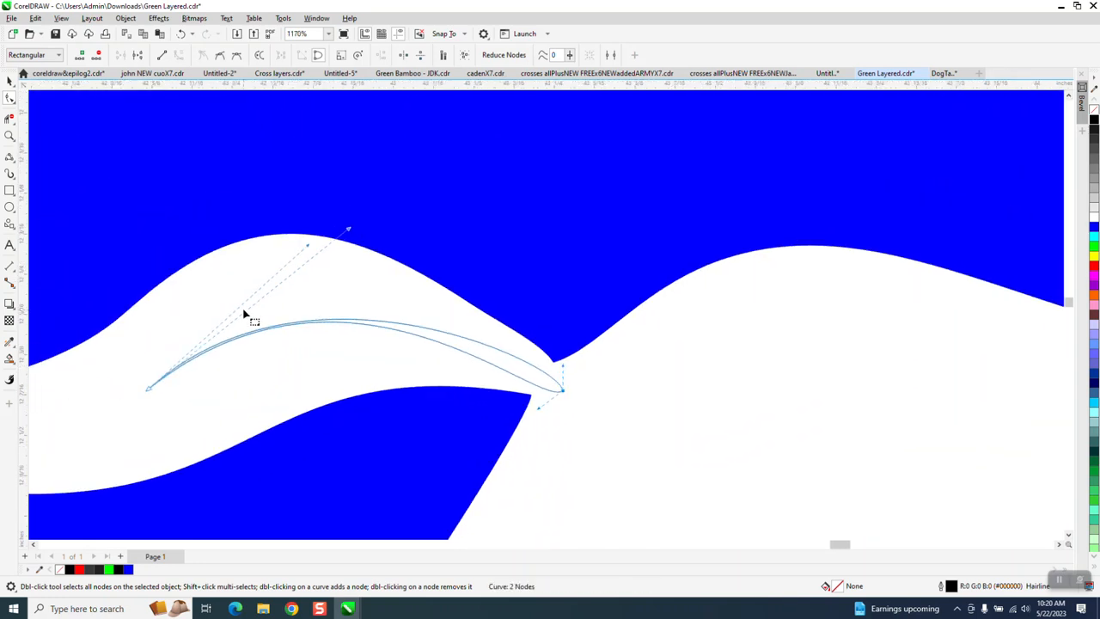
{"action": "scroll", "coordinate": [408, 348], "scroll_direction": "down", "scroll_amount": 1}
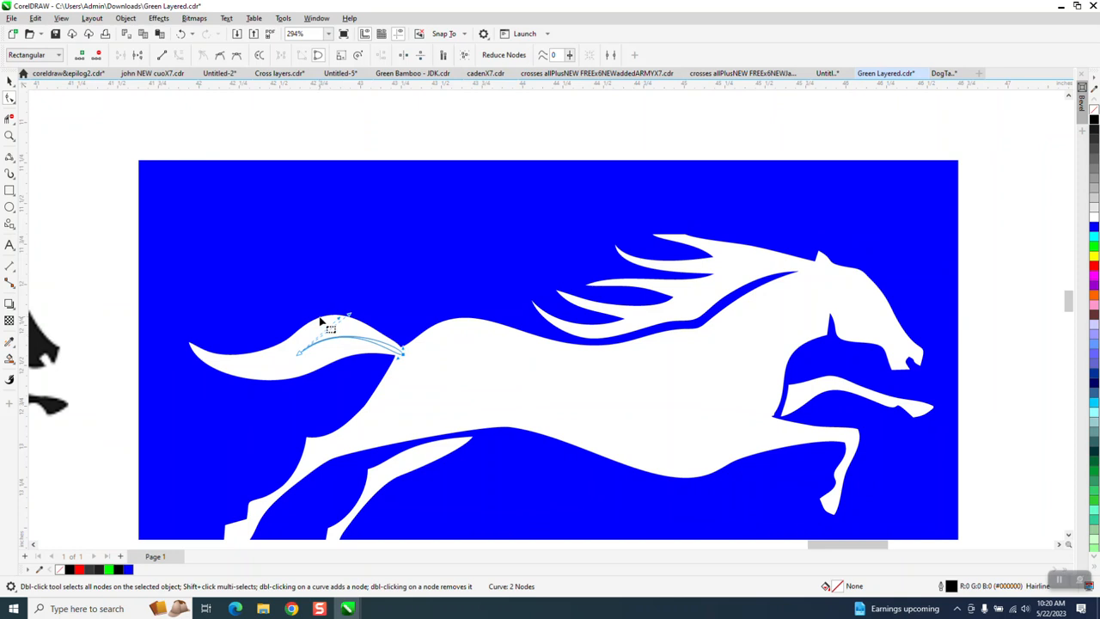
{"action": "scroll", "coordinate": [331, 318], "scroll_direction": "down", "scroll_amount": 1}
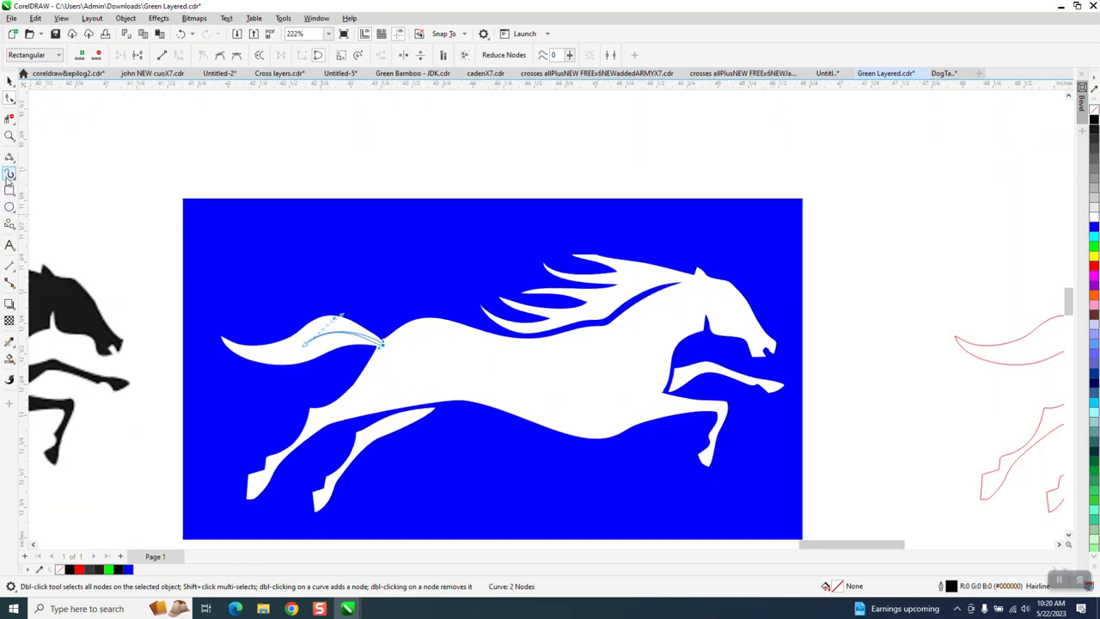
{"action": "left_click", "coordinate": [9, 136]}
{"action": "left_click_drag", "start_coordinate": [582, 238], "coordinate": [660, 289]}
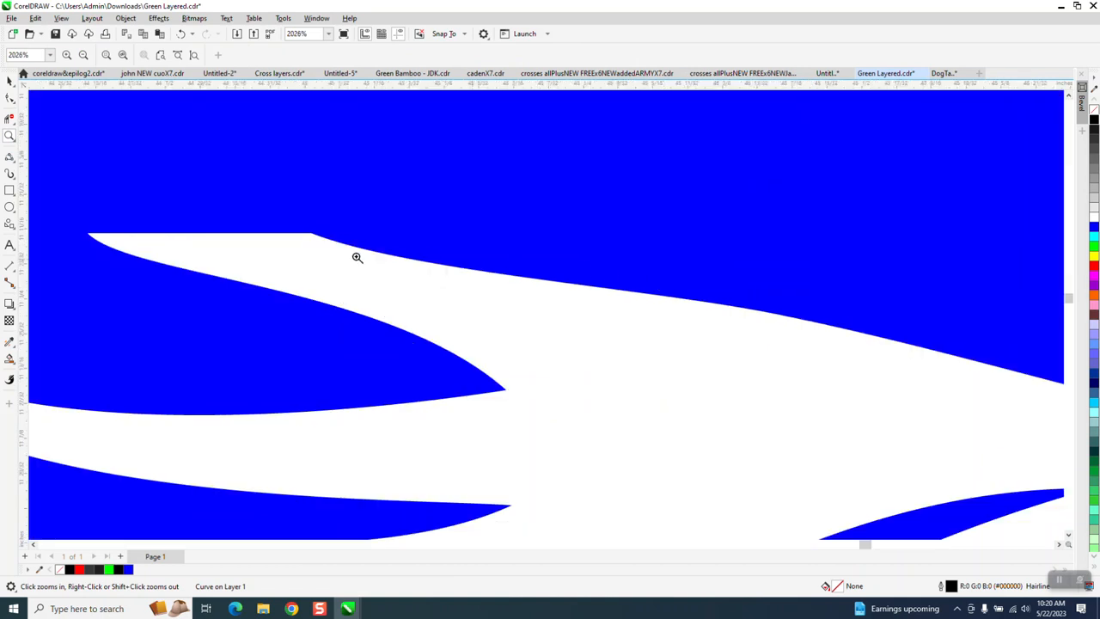
{"action": "left_click", "coordinate": [9, 98]}
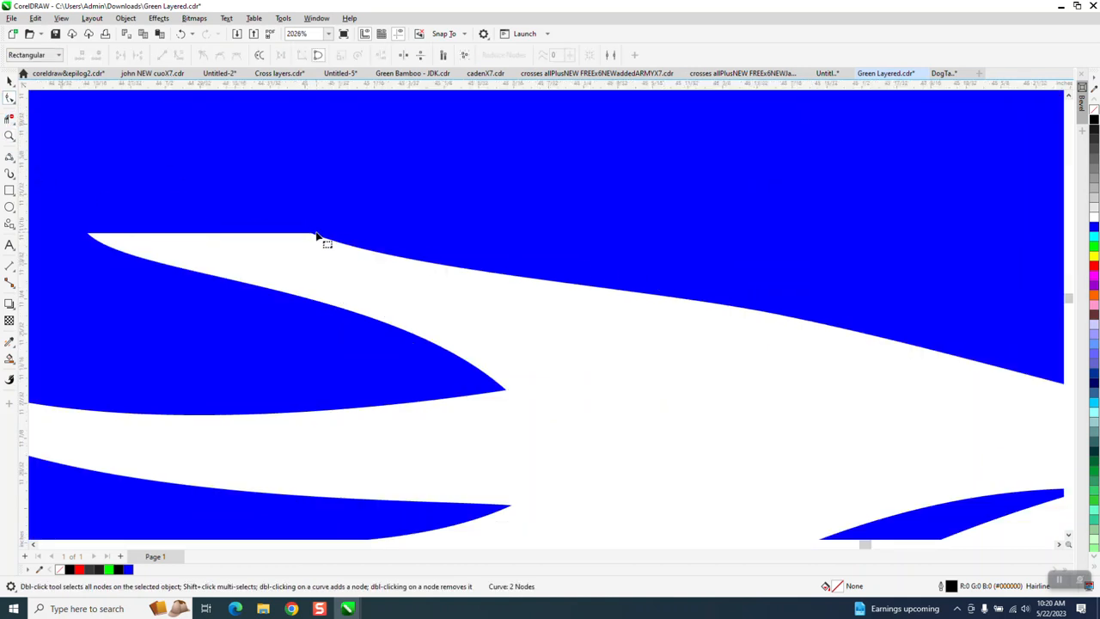
{"action": "left_click", "coordinate": [315, 238]}
{"action": "left_click_drag", "start_coordinate": [322, 223], "coordinate": [283, 252]}
{"action": "key", "text": "Delete"}
{"action": "scroll", "coordinate": [294, 257], "scroll_direction": "down", "scroll_amount": 1}
{"action": "scroll", "coordinate": [294, 262], "scroll_direction": "down", "scroll_amount": 2}
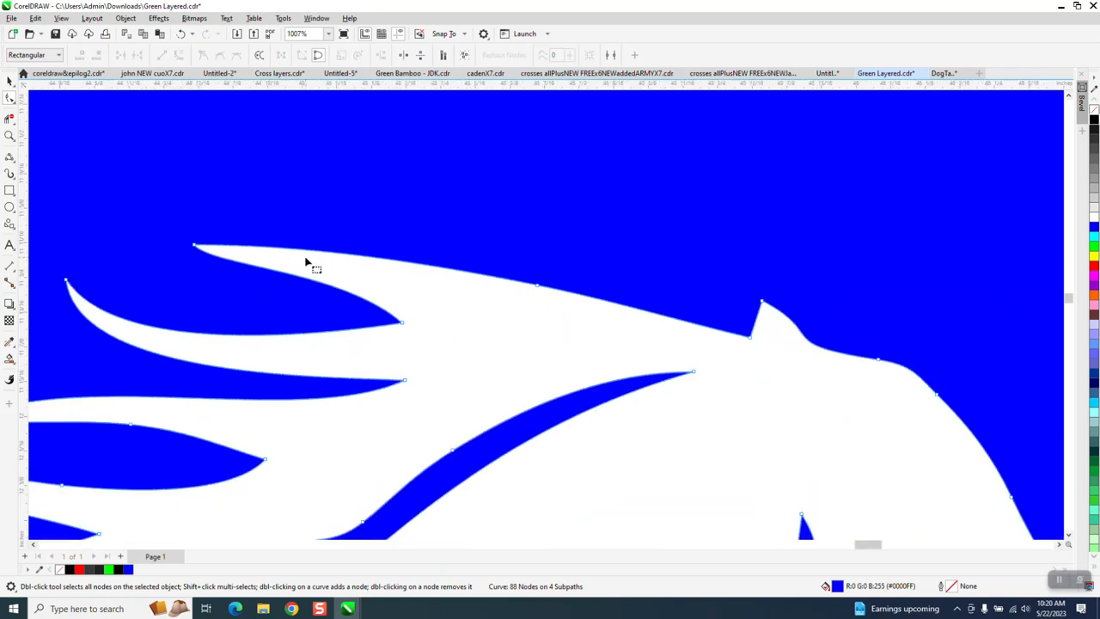
Step: Smart Fill the separate hind leg and front leg with green, nudging each filled piece 6 inches up
{"action": "scroll", "coordinate": [435, 304], "scroll_direction": "down", "scroll_amount": 3}
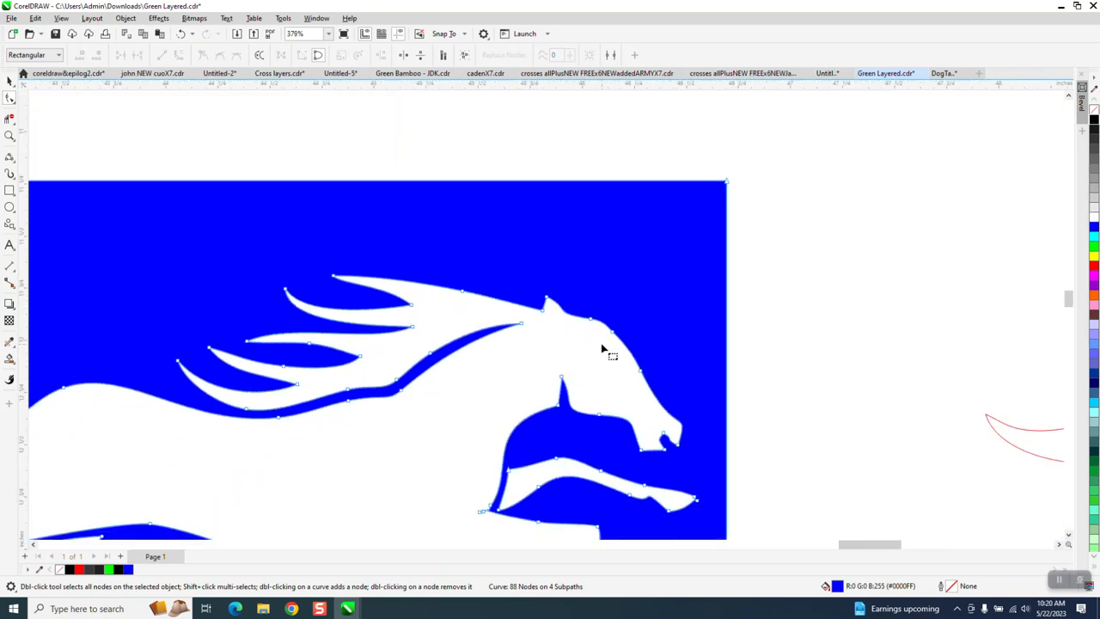
{"action": "scroll", "coordinate": [606, 387], "scroll_direction": "down", "scroll_amount": 2}
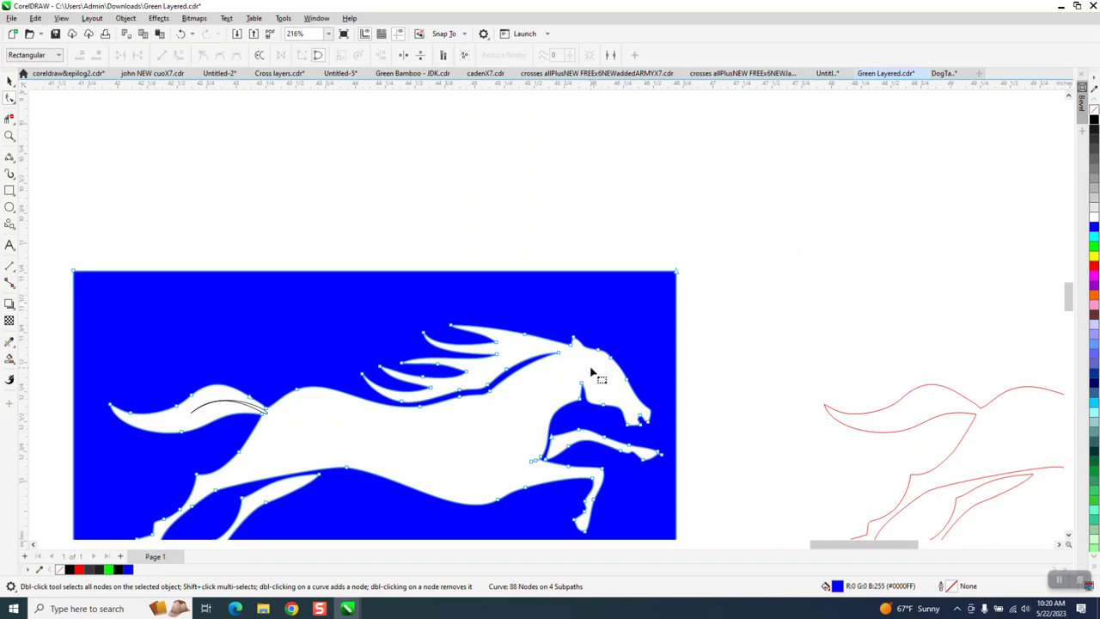
{"action": "scroll", "coordinate": [518, 370], "scroll_direction": "down", "scroll_amount": 1}
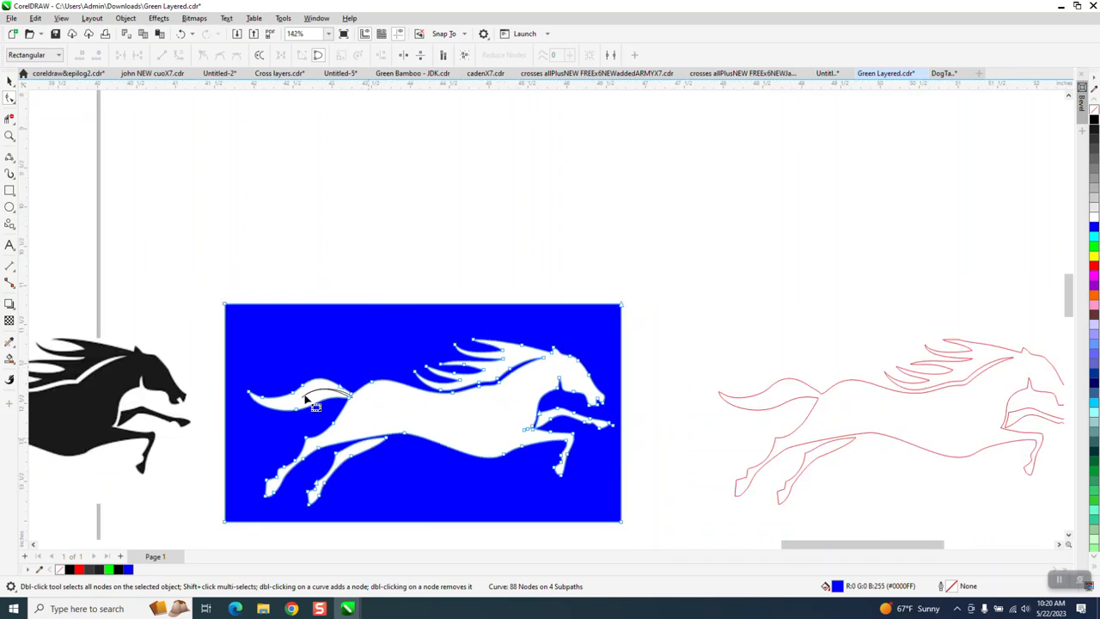
{"action": "key", "text": "space"}
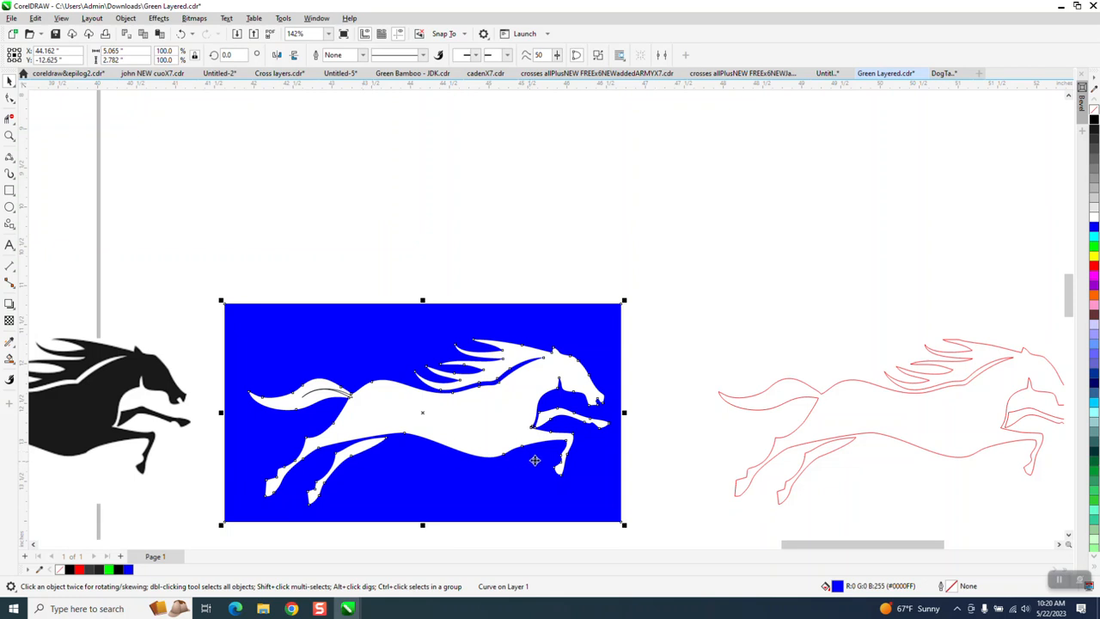
{"action": "left_click", "coordinate": [11, 359]}
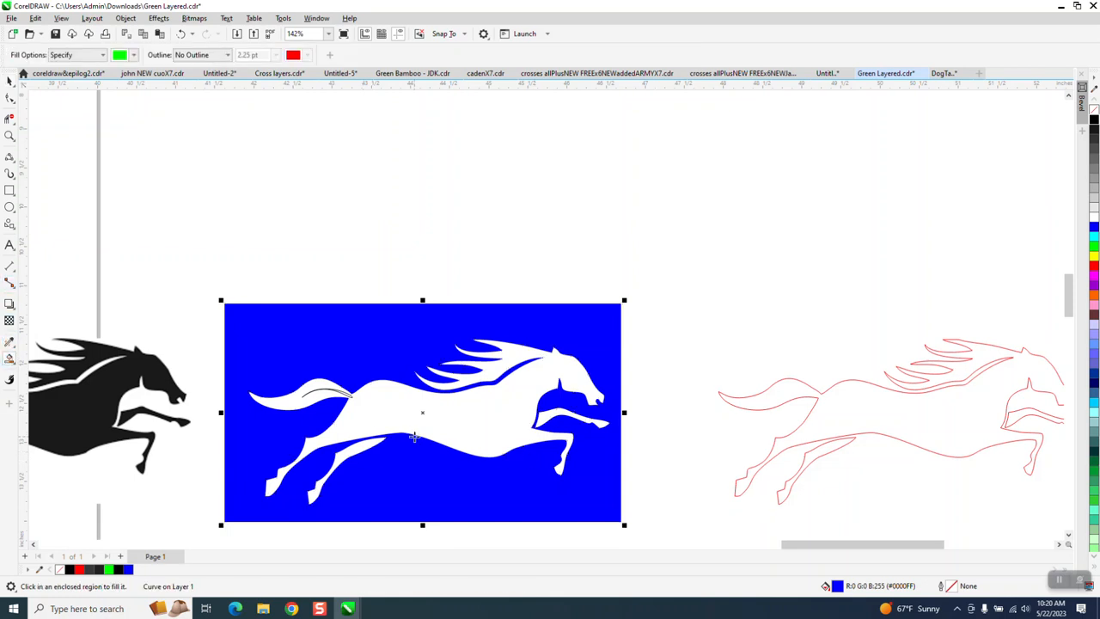
{"action": "left_click", "coordinate": [351, 453]}
{"action": "key", "text": "ctrl+z"}
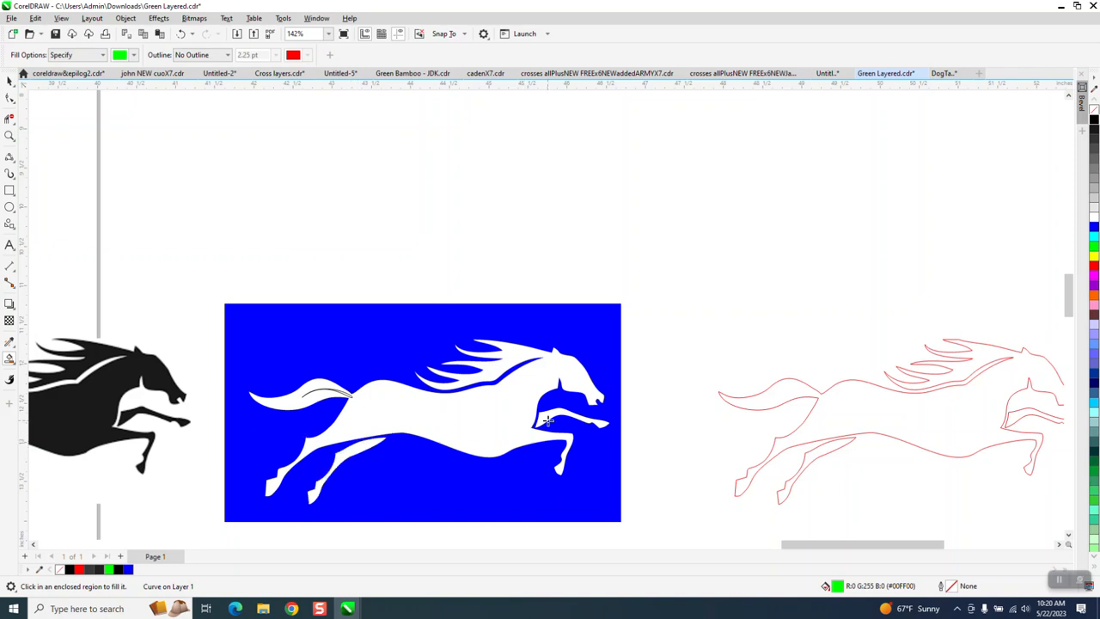
{"action": "scroll", "coordinate": [552, 429], "scroll_direction": "down", "scroll_amount": 2}
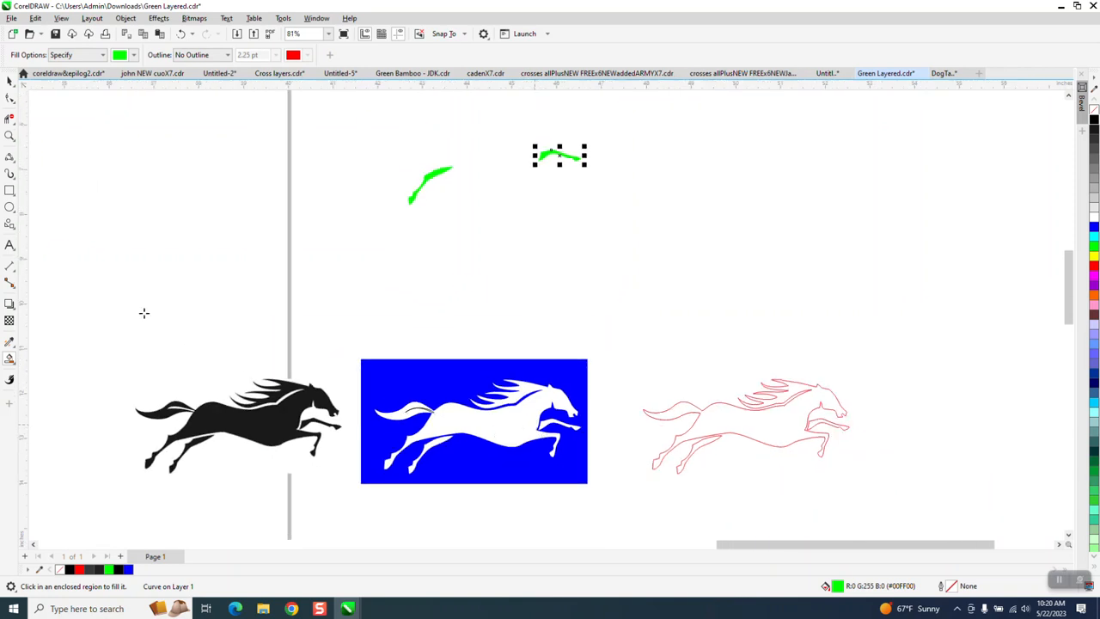
Step: Draw a 3-Point Curve about 0.42 inches wide and 0.32 inches high across the hind leg, from below the tail to the belly
{"action": "left_click", "coordinate": [10, 135]}
{"action": "left_click_drag", "start_coordinate": [359, 376], "coordinate": [535, 485]}
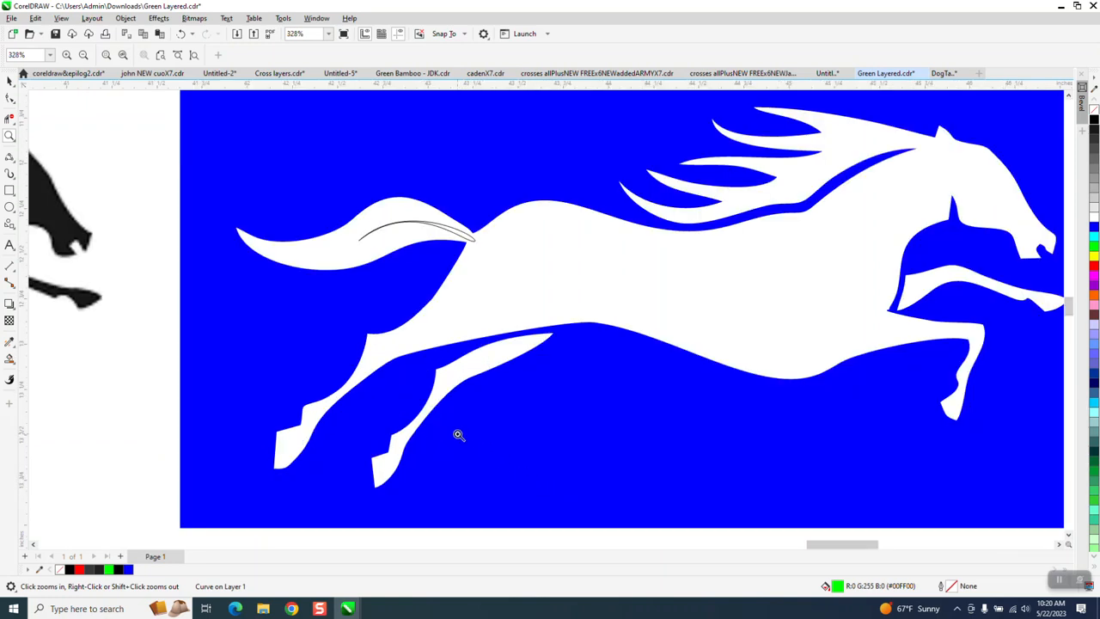
{"action": "left_click", "coordinate": [11, 158]}
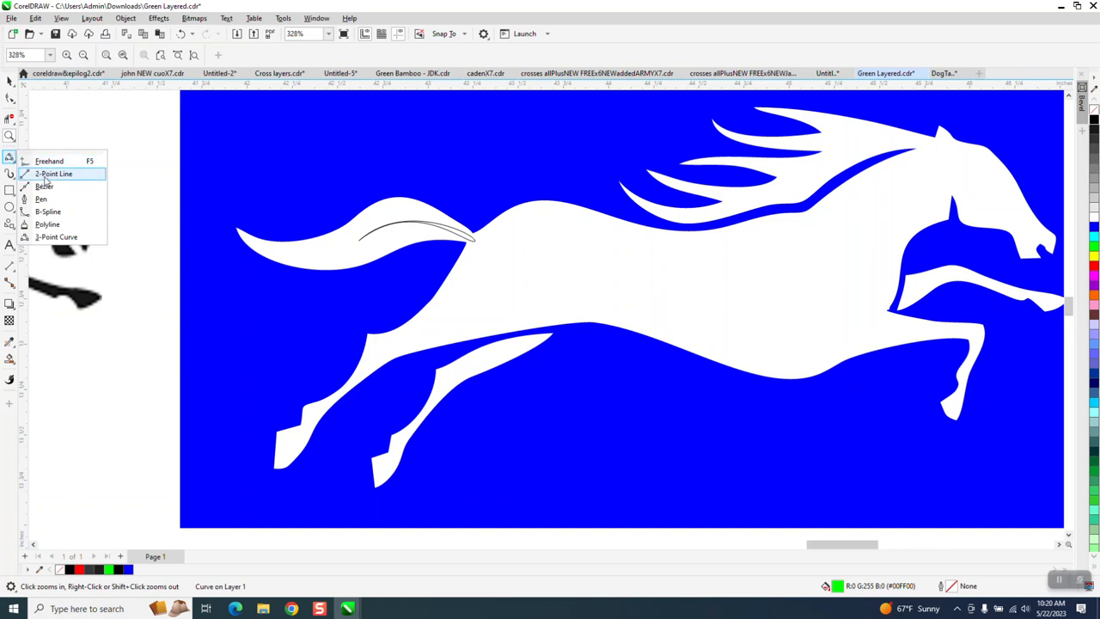
{"action": "left_click", "coordinate": [54, 237]}
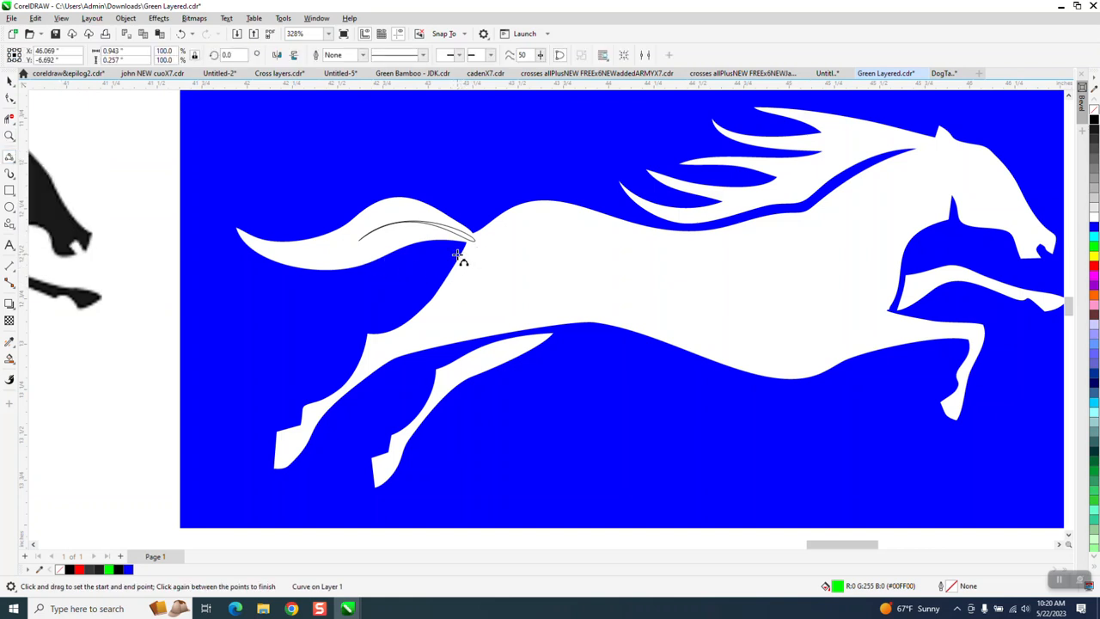
{"action": "left_click_drag", "start_coordinate": [450, 273], "coordinate": [526, 330]}
{"action": "left_click", "coordinate": [485, 320]}
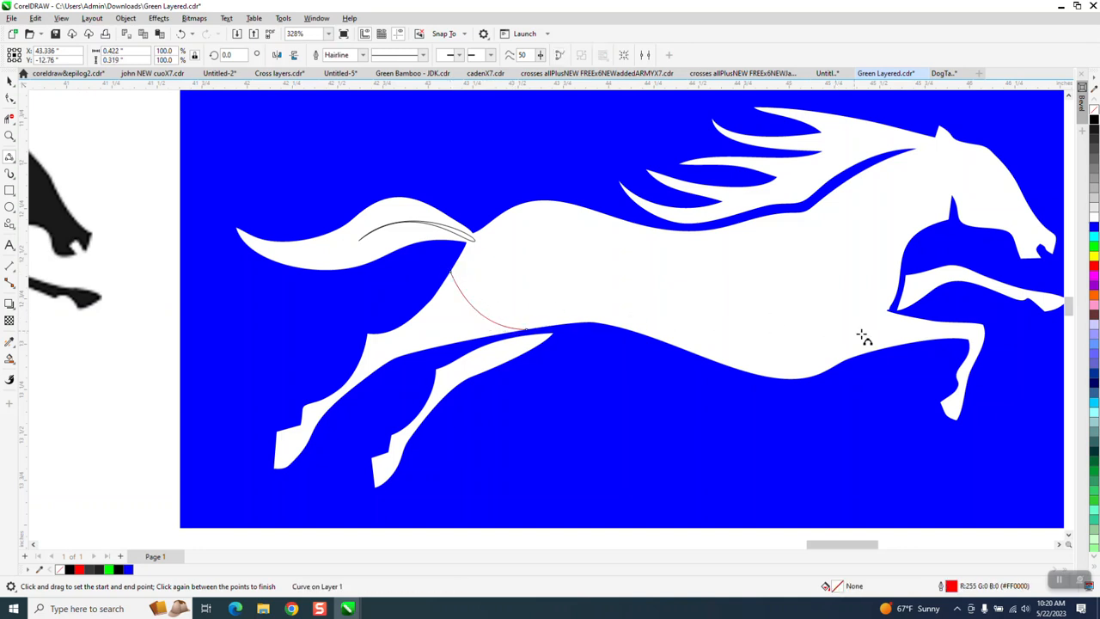
Step: Draw a 3-Point Curve about 0.2 inches wide and 0.26 inches high across the front leg, from the chest to the belly
{"action": "left_click_drag", "start_coordinate": [890, 311], "coordinate": [851, 357]}
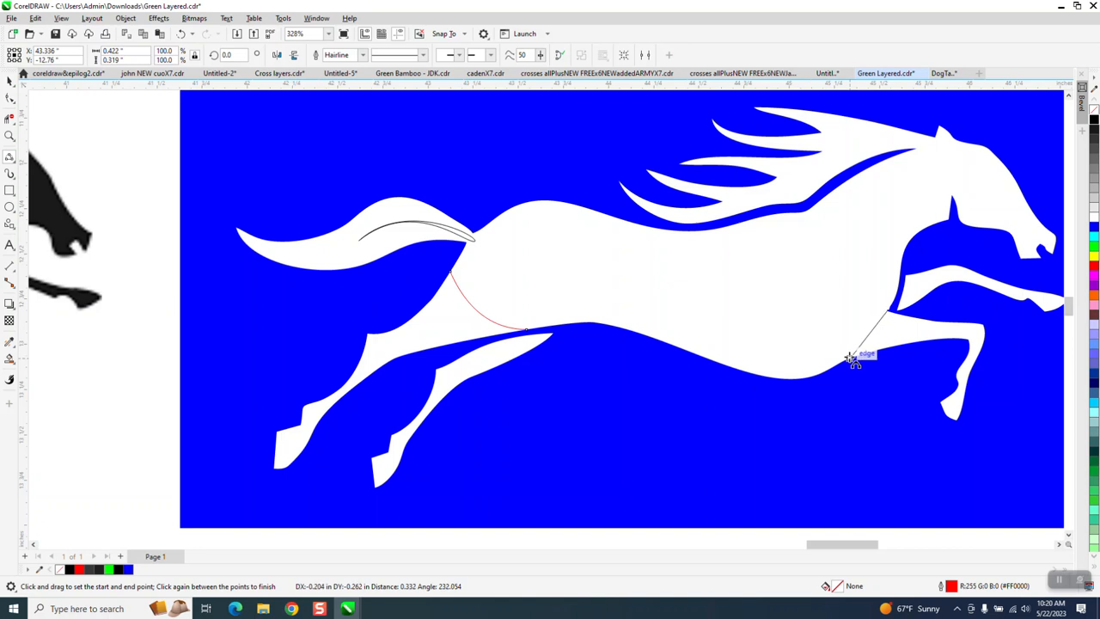
{"action": "left_click", "coordinate": [878, 340]}
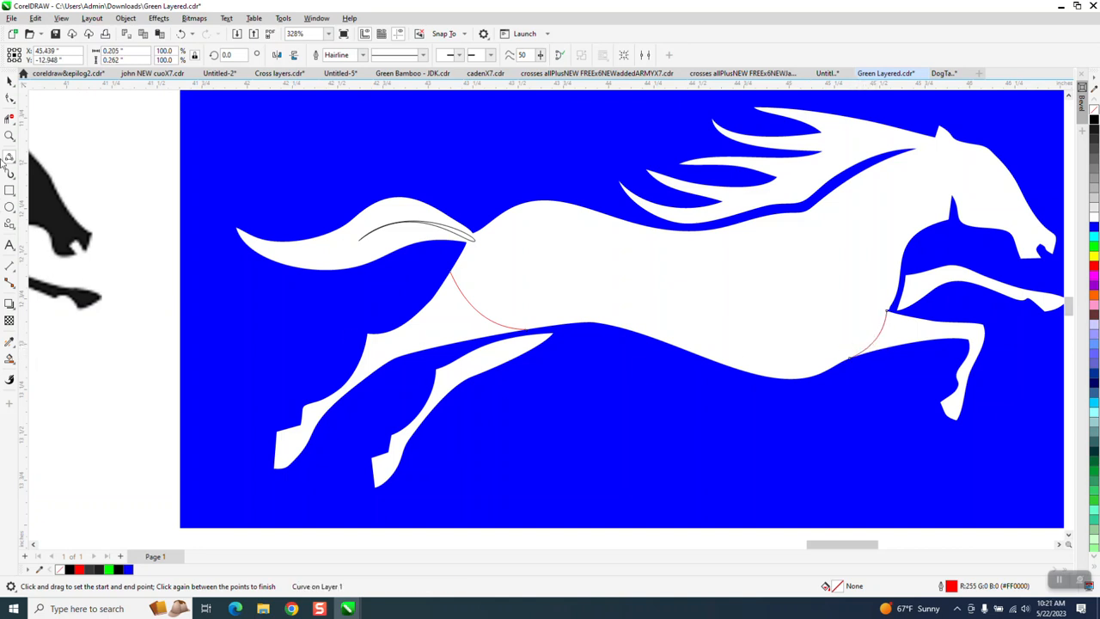
{"action": "left_click", "coordinate": [9, 79]}
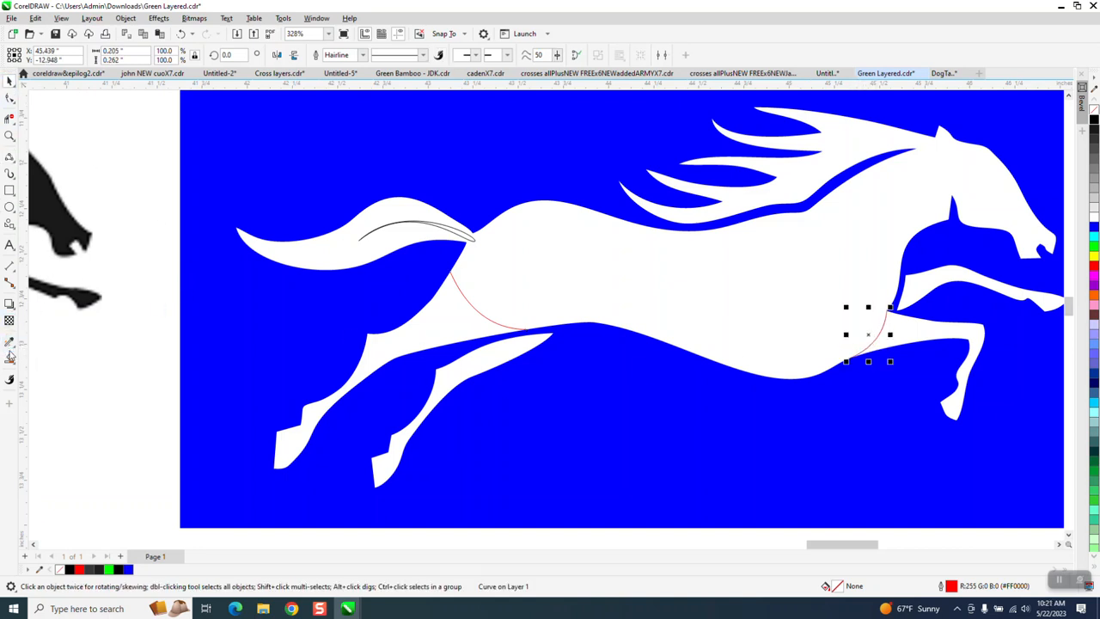
Step: Smart Fill the hind leg and front leg cut off by the red curves with green, nudging each piece 6 inches up
{"action": "left_click", "coordinate": [10, 358]}
{"action": "left_click", "coordinate": [455, 326]}
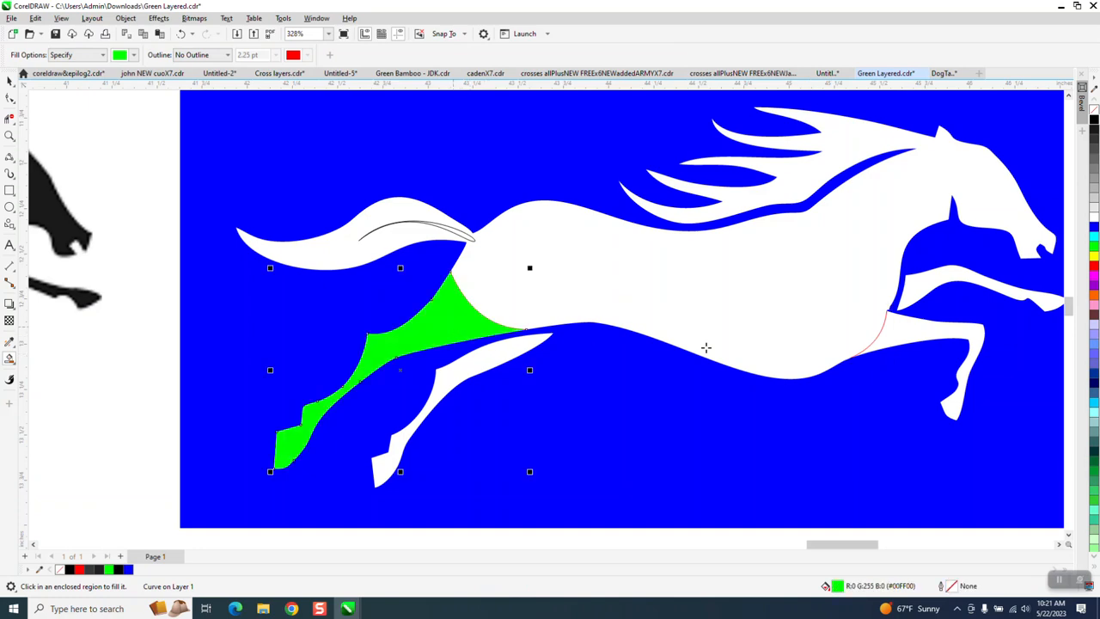
{"action": "key", "text": "ctrl+z"}
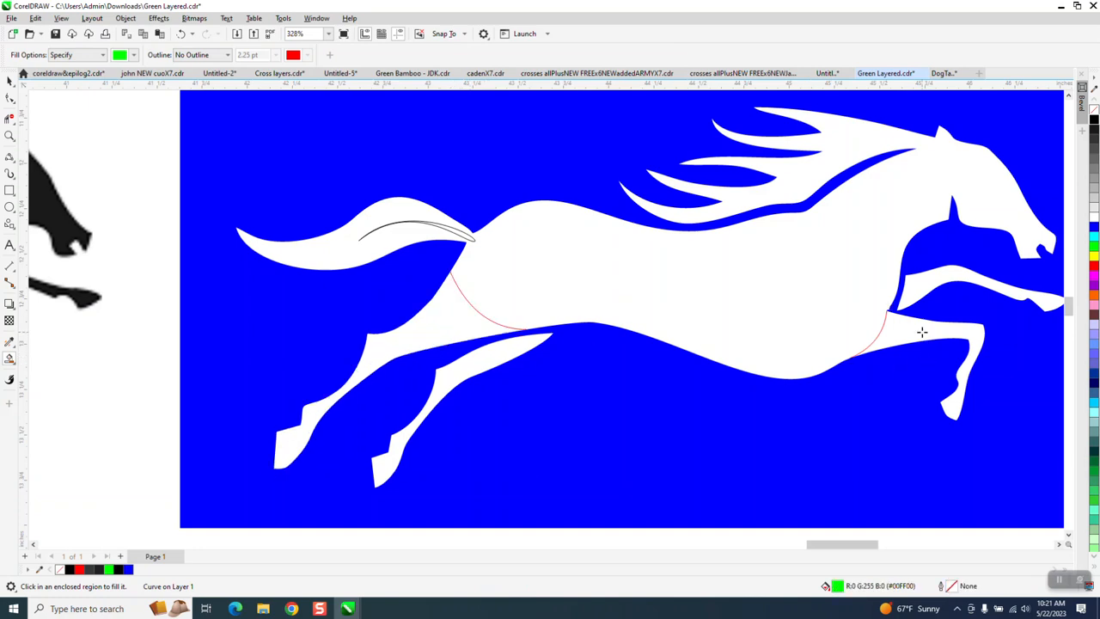
Step: Select all four green leg pieces, remove their fill and give them a red outline
{"action": "scroll", "coordinate": [658, 312], "scroll_direction": "down", "scroll_amount": 6}
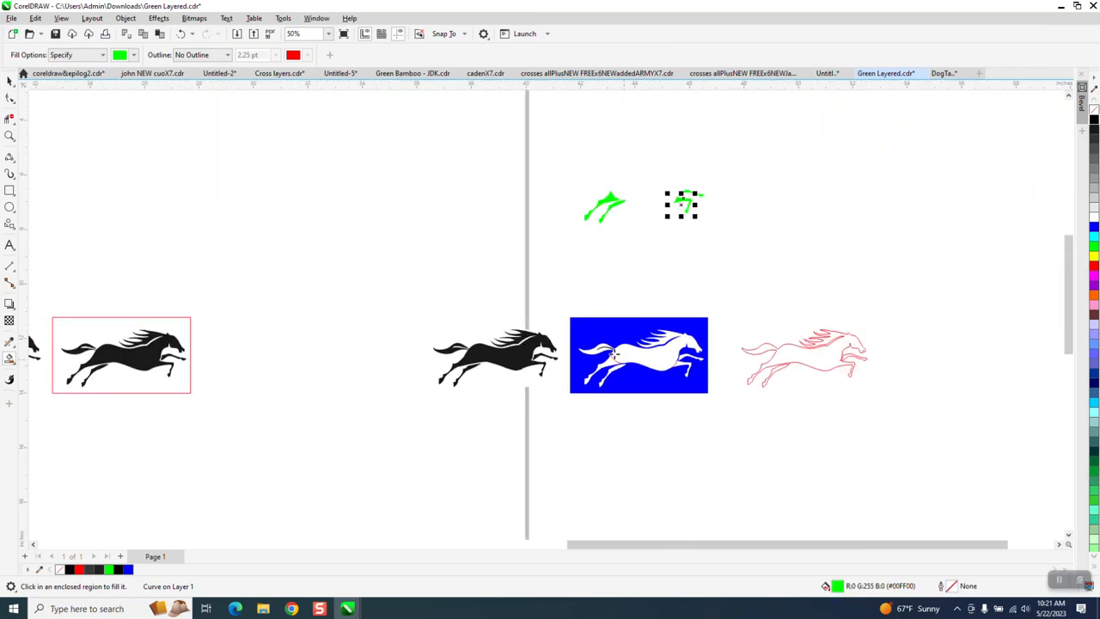
{"action": "left_click", "coordinate": [10, 135]}
{"action": "left_click_drag", "start_coordinate": [584, 174], "coordinate": [790, 240]}
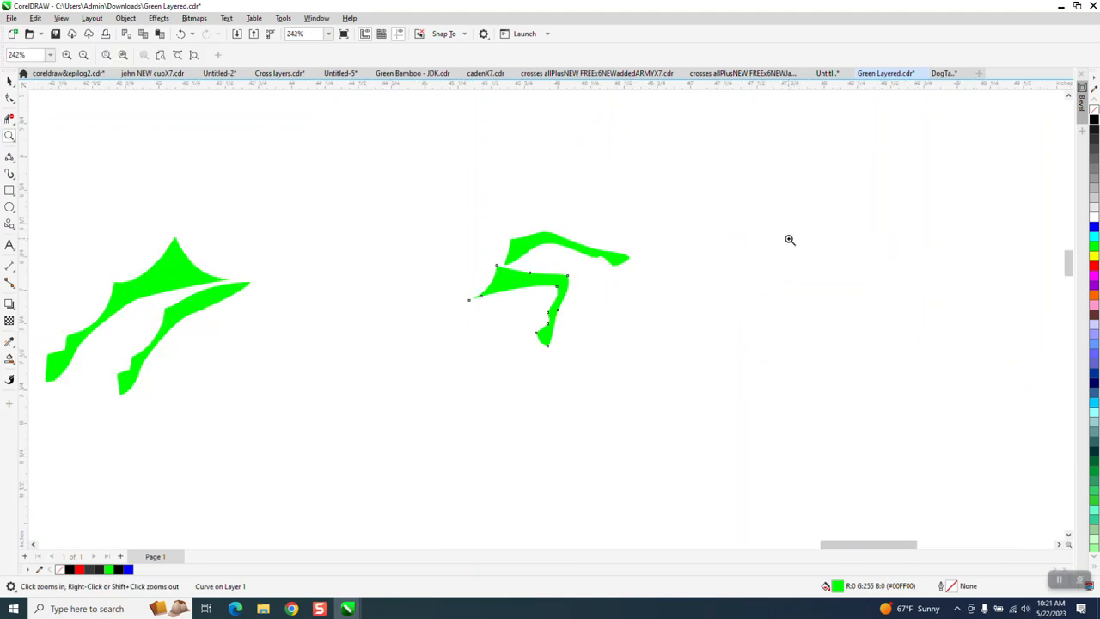
{"action": "left_click", "coordinate": [10, 79]}
{"action": "scroll", "coordinate": [238, 221], "scroll_direction": "down", "scroll_amount": 1}
{"action": "left_click_drag", "start_coordinate": [62, 179], "coordinate": [564, 377]}
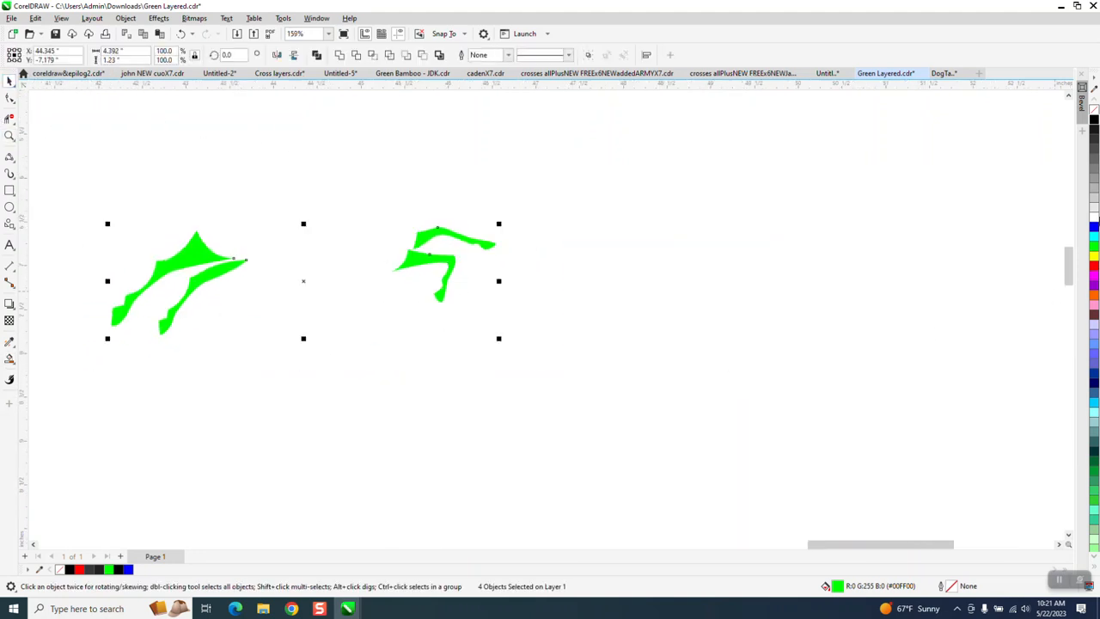
{"action": "left_click", "coordinate": [1094, 112]}
{"action": "right_click", "coordinate": [1094, 270]}
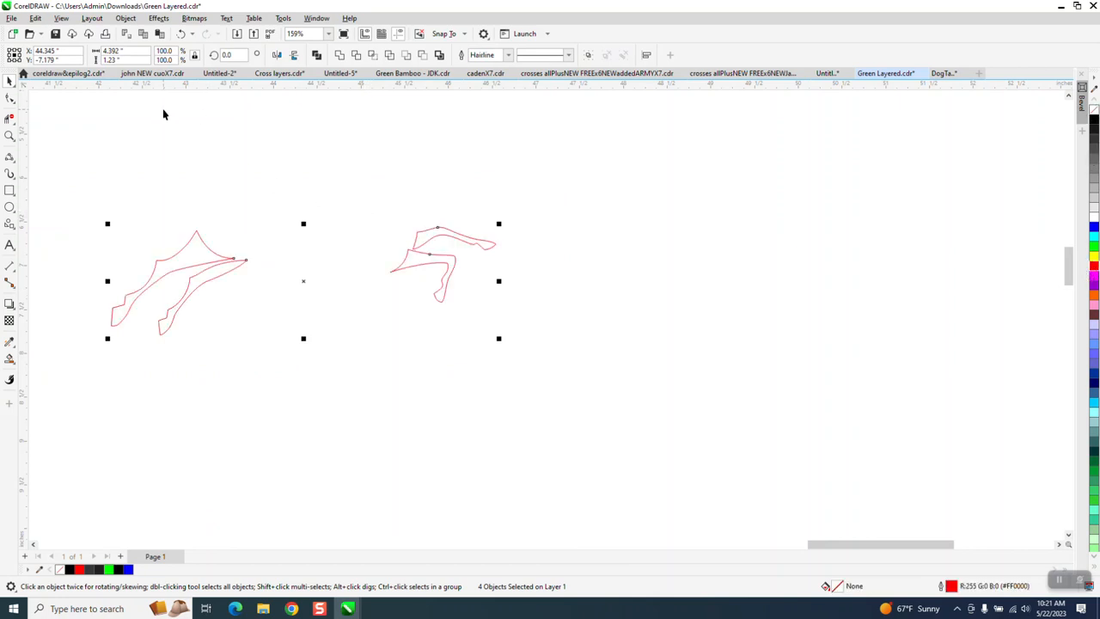
Step: Group the four red leg outlines
{"action": "left_click", "coordinate": [126, 18]}
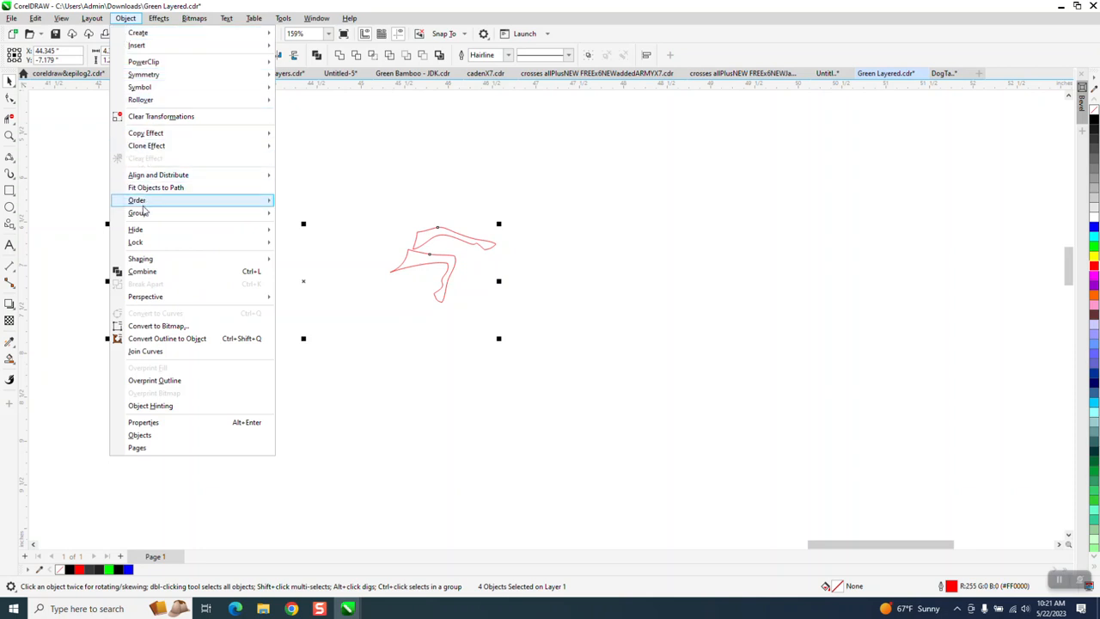
{"action": "mouse_move", "coordinate": [143, 214]}
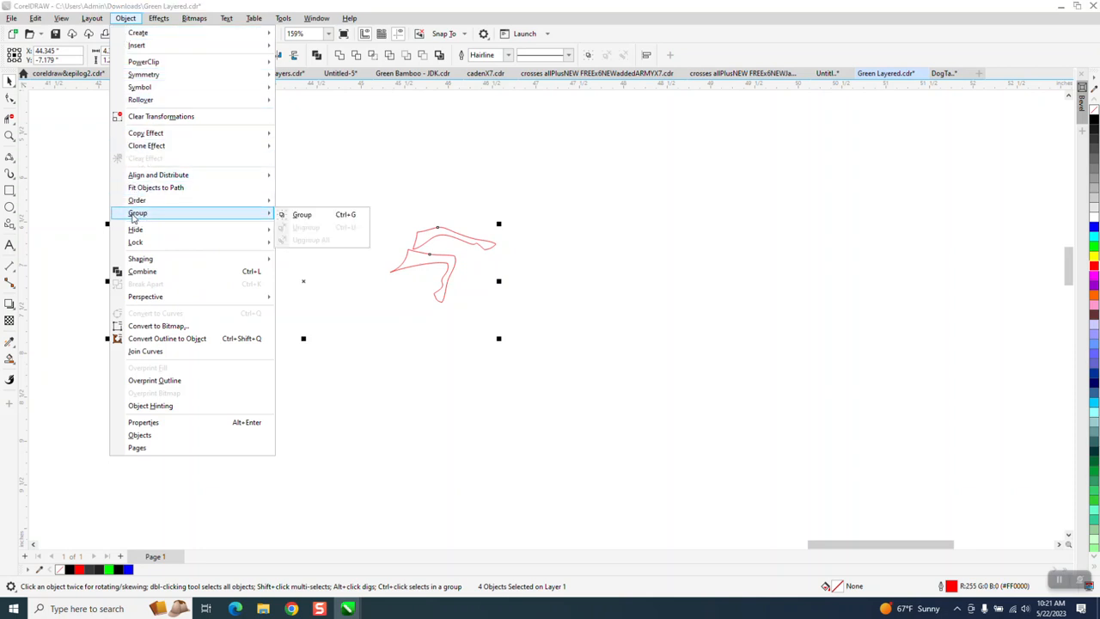
{"action": "left_click", "coordinate": [295, 221]}
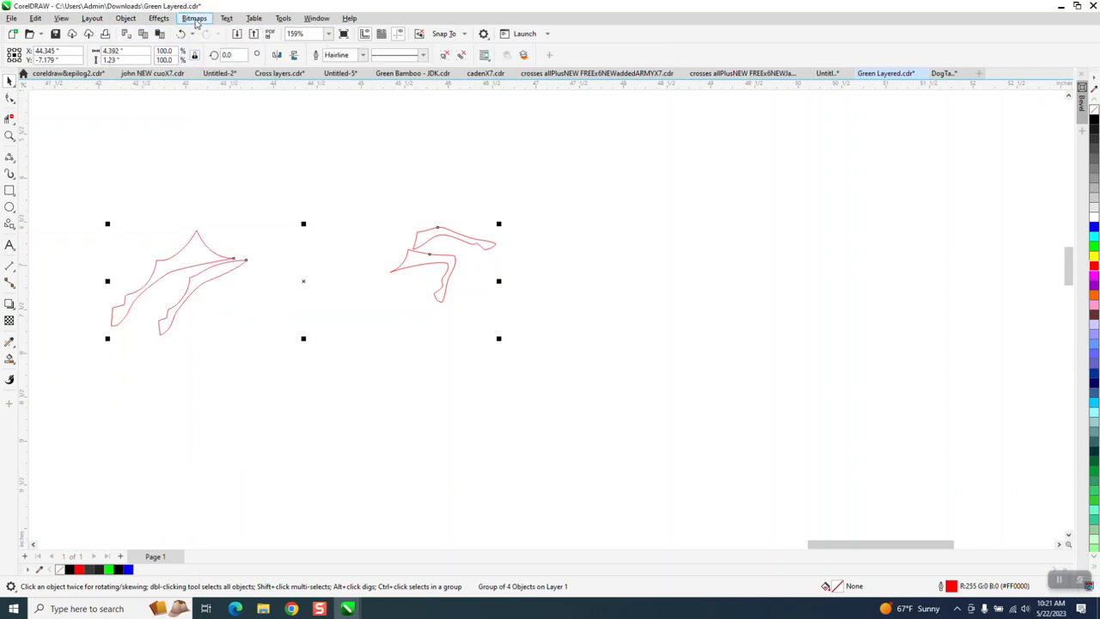
Step: Apply a one-step outside contour with rounded corners and a 0.1-inch offset to the grouped legs
{"action": "left_click", "coordinate": [163, 19]}
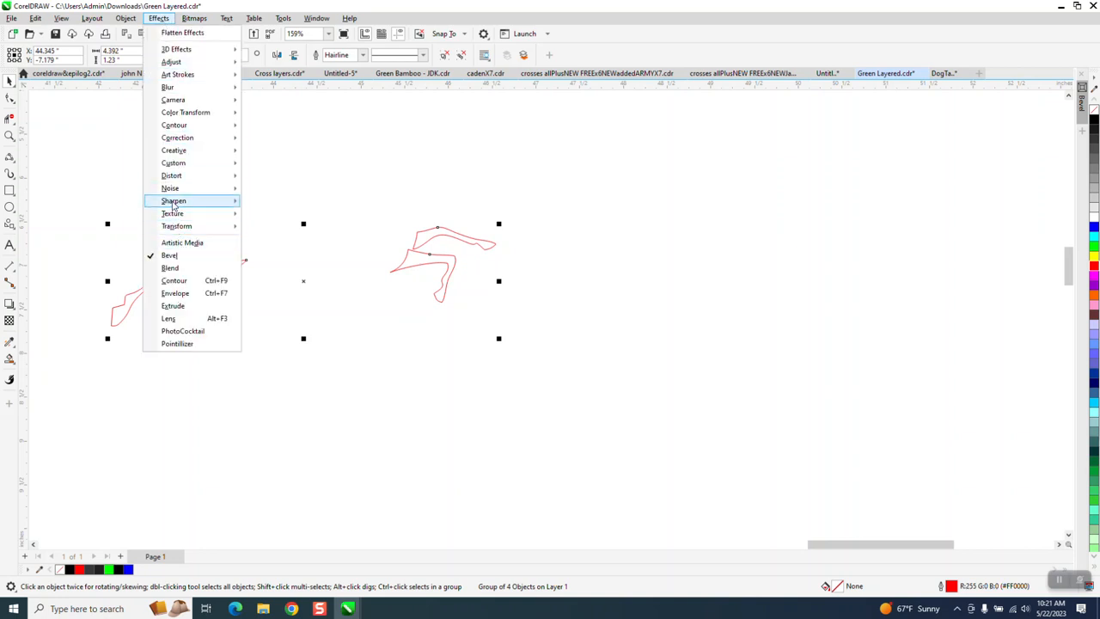
{"action": "mouse_move", "coordinate": [175, 190]}
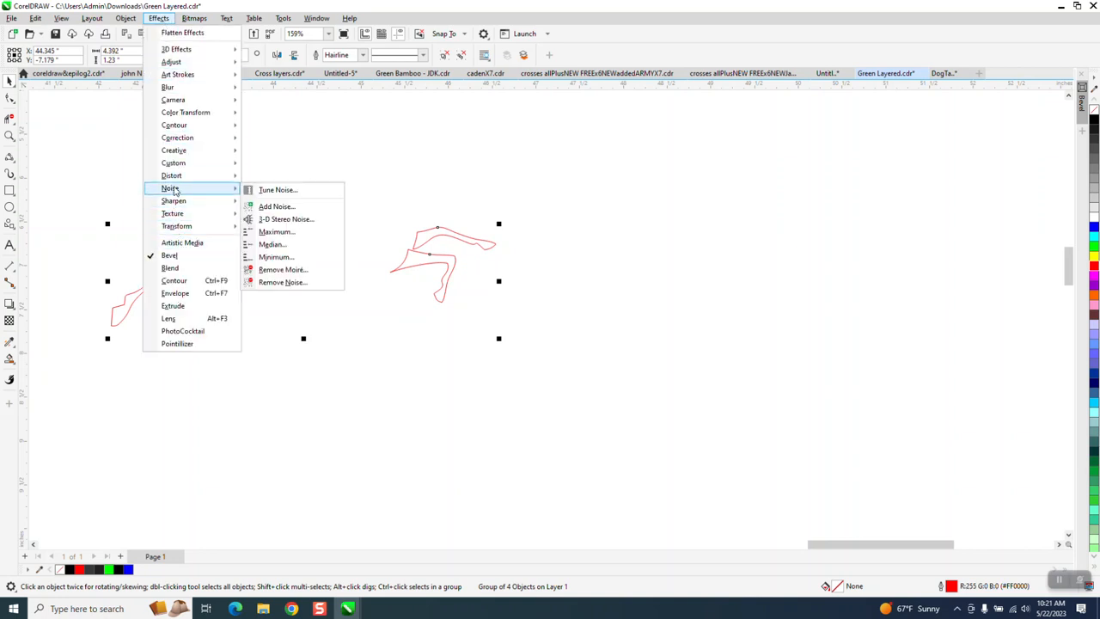
{"action": "left_click", "coordinate": [175, 281]}
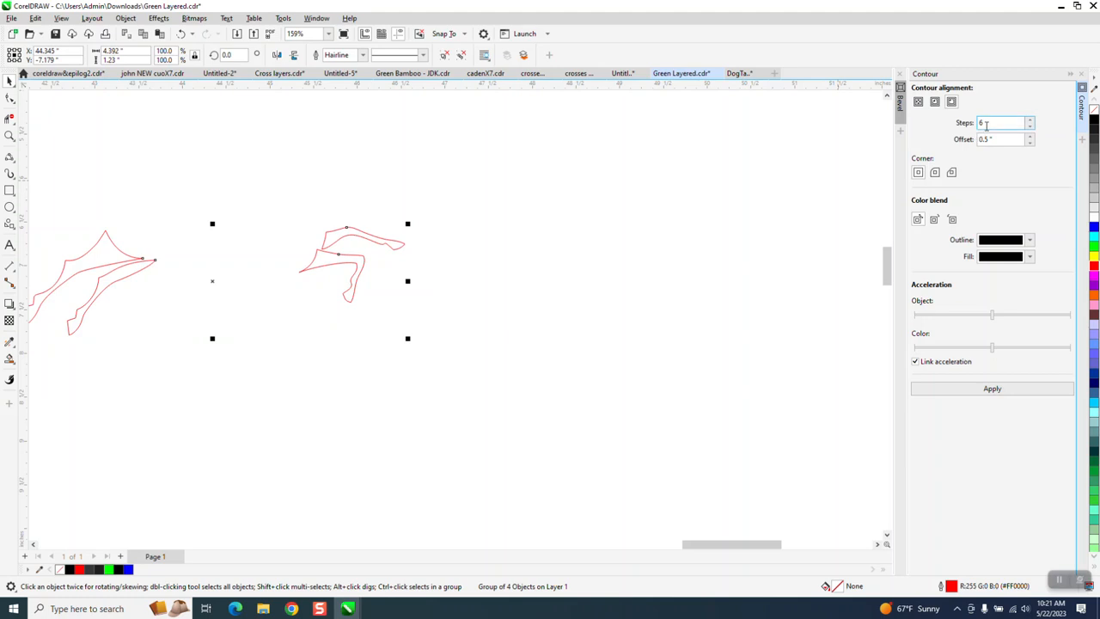
{"action": "left_click", "coordinate": [952, 102]}
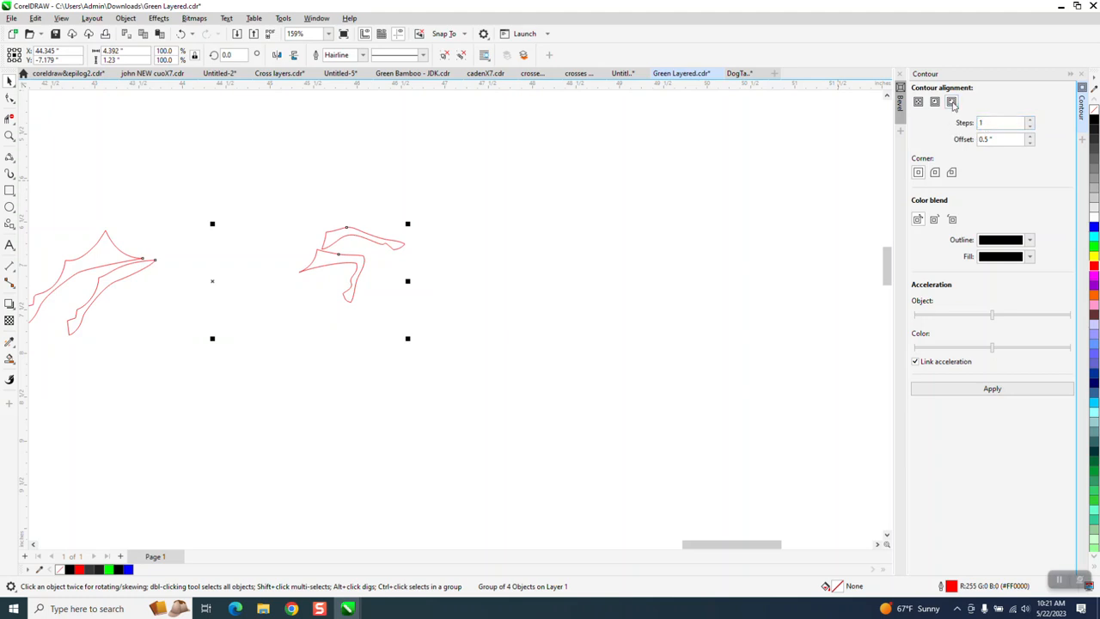
{"action": "left_click", "coordinate": [935, 173]}
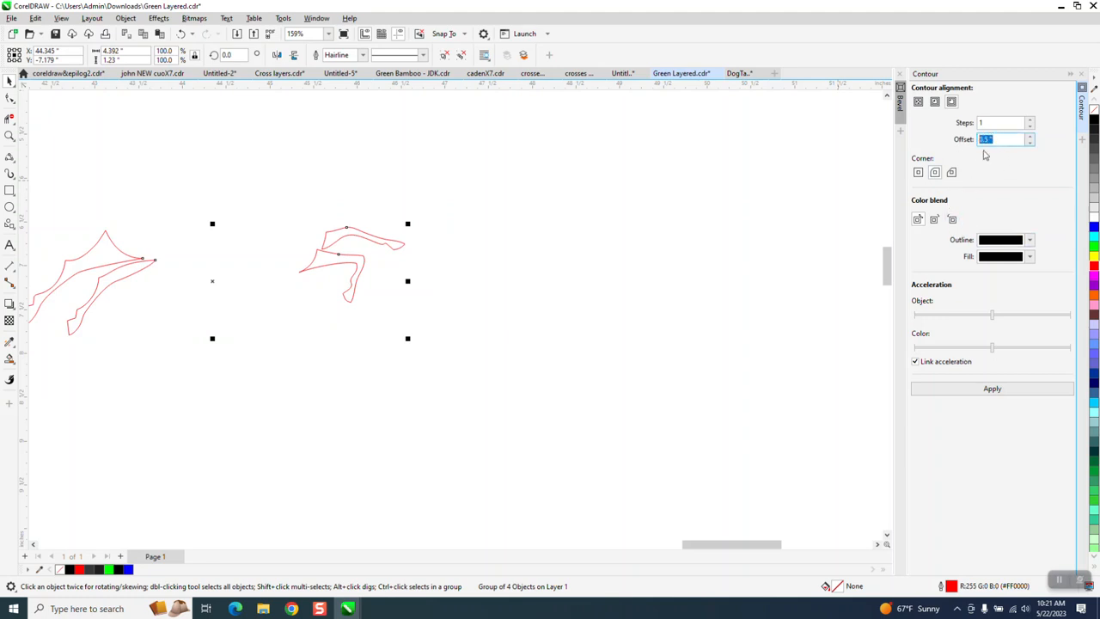
{"action": "key", "text": "BackSpace"}
{"action": "left_click", "coordinate": [993, 388]}
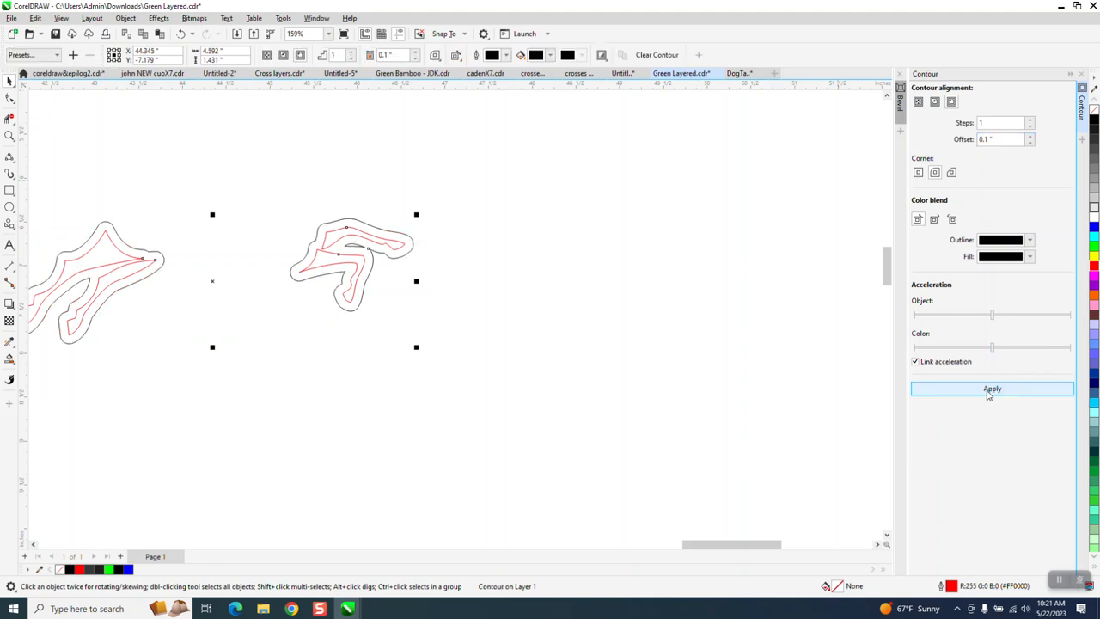
Step: Undo the leg contour and apply it again with a 0.01-inch offset
{"action": "left_click", "coordinate": [180, 34]}
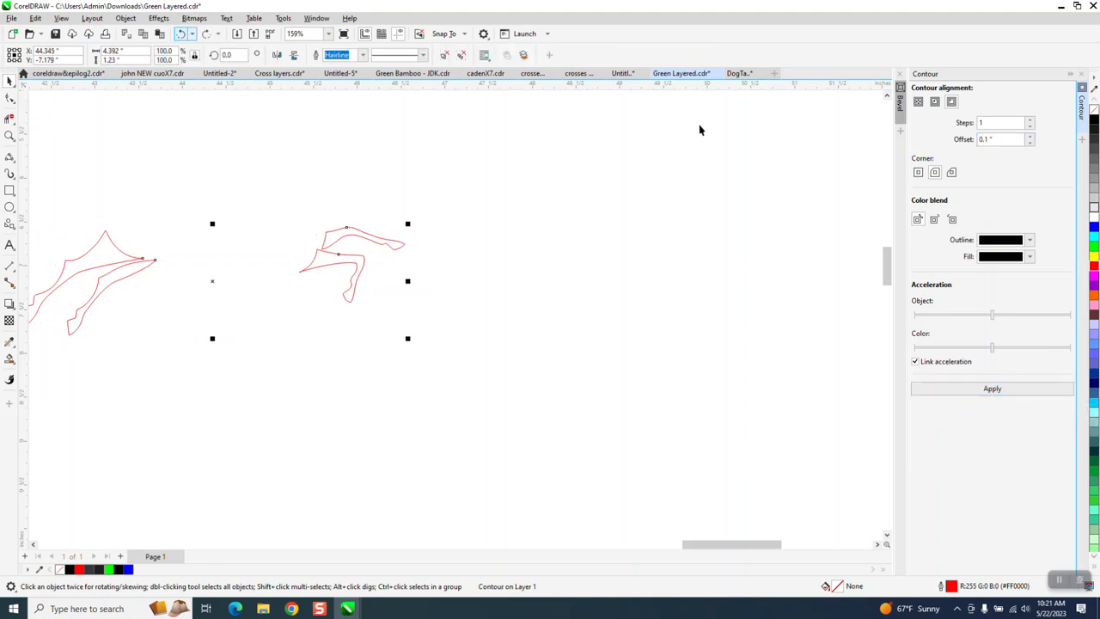
{"action": "double_click", "coordinate": [1010, 139]}
{"action": "key", "text": "BackSpace"}
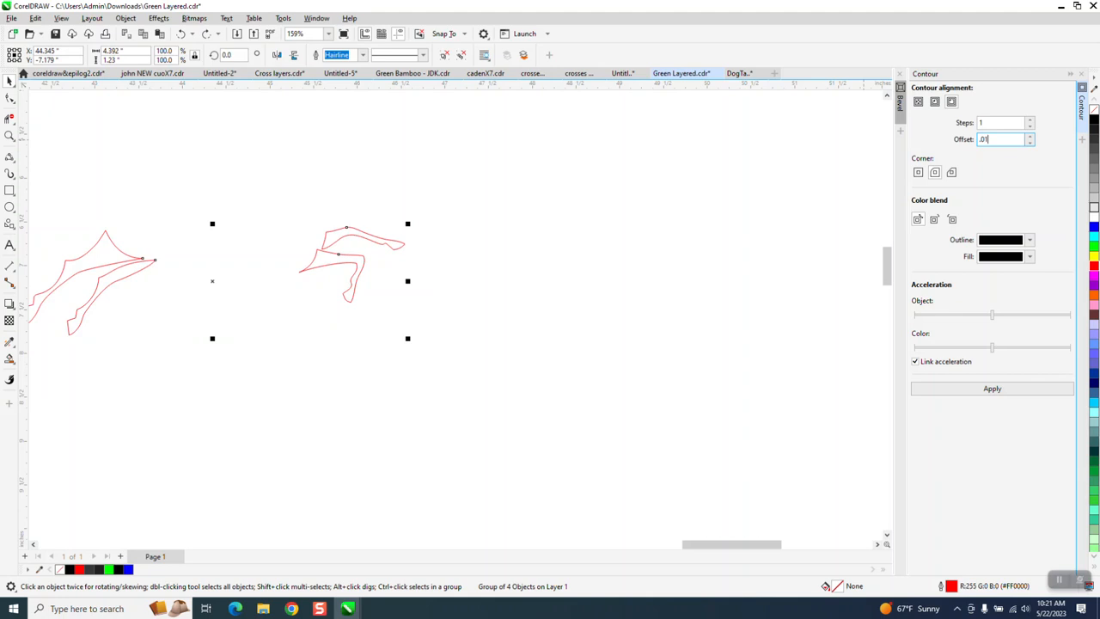
{"action": "type", "text": ".01"}
{"action": "left_click", "coordinate": [989, 389]}
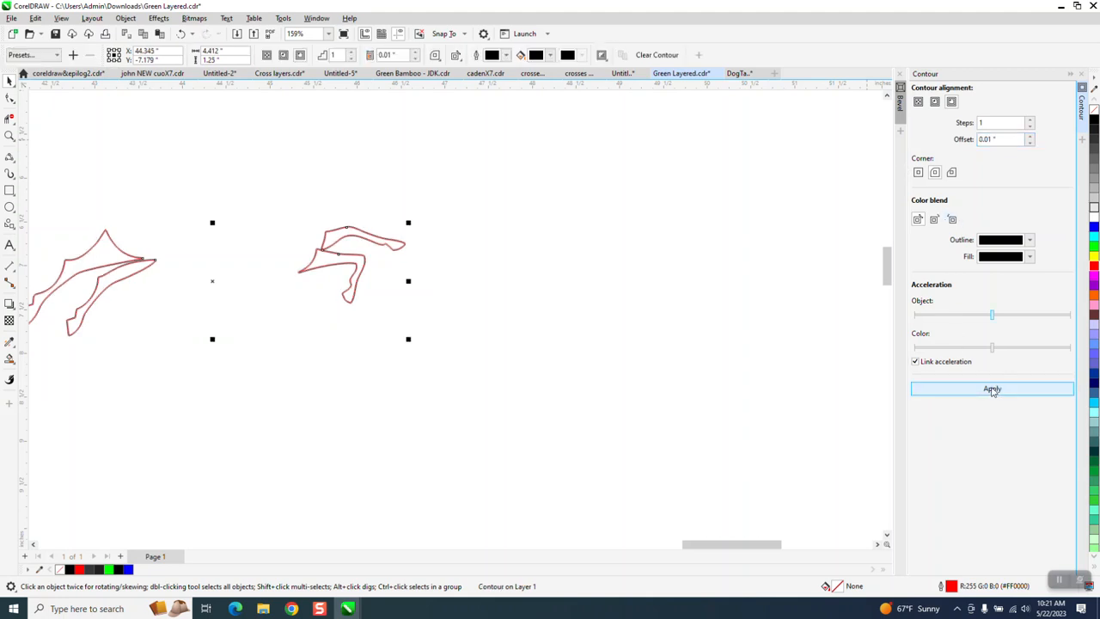
Step: Break the 0.01-inch contour apart from the grouped leg outlines
{"action": "left_click", "coordinate": [9, 135]}
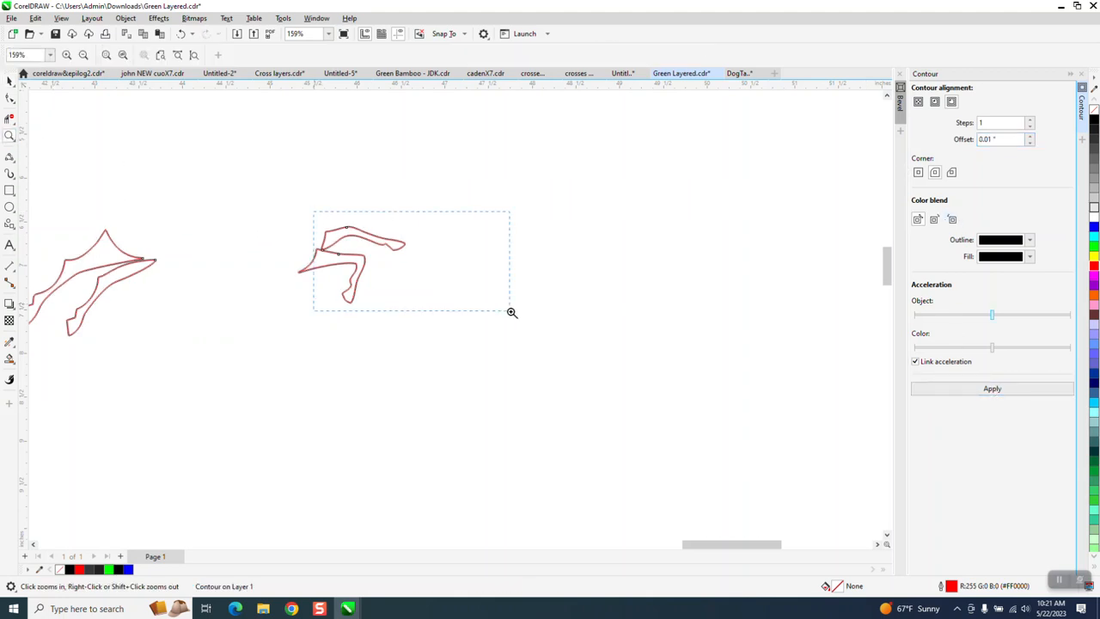
{"action": "left_click_drag", "start_coordinate": [501, 308], "coordinate": [513, 312]}
{"action": "scroll", "coordinate": [514, 306], "scroll_direction": "down", "scroll_amount": 4}
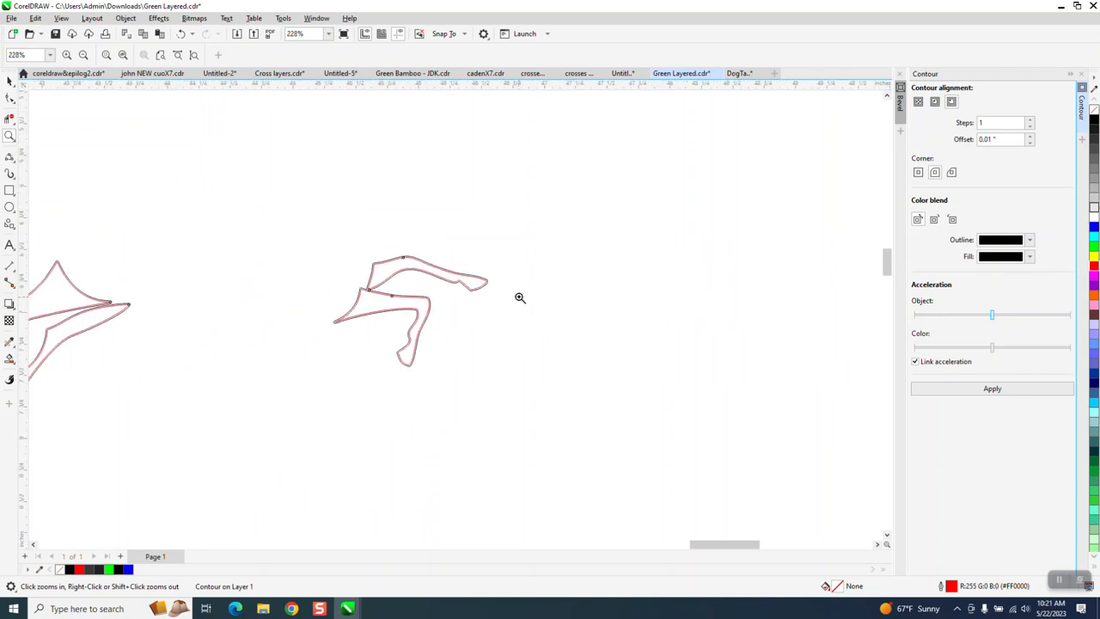
{"action": "scroll", "coordinate": [522, 279], "scroll_direction": "down", "scroll_amount": 1}
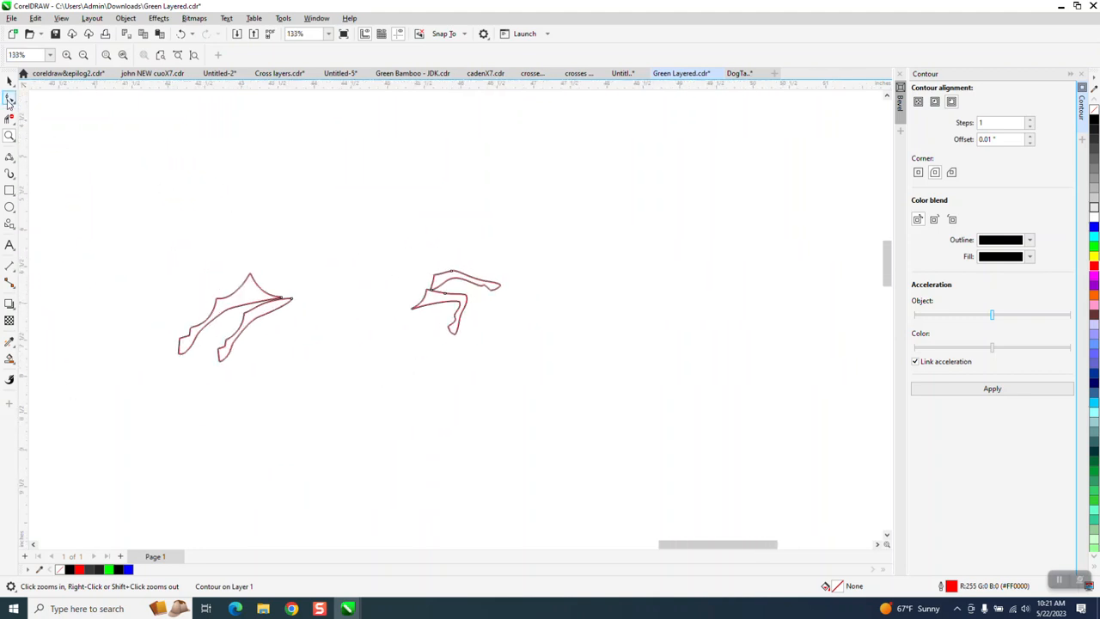
{"action": "double_click", "coordinate": [10, 79]}
{"action": "left_click_drag", "start_coordinate": [103, 204], "coordinate": [696, 426]}
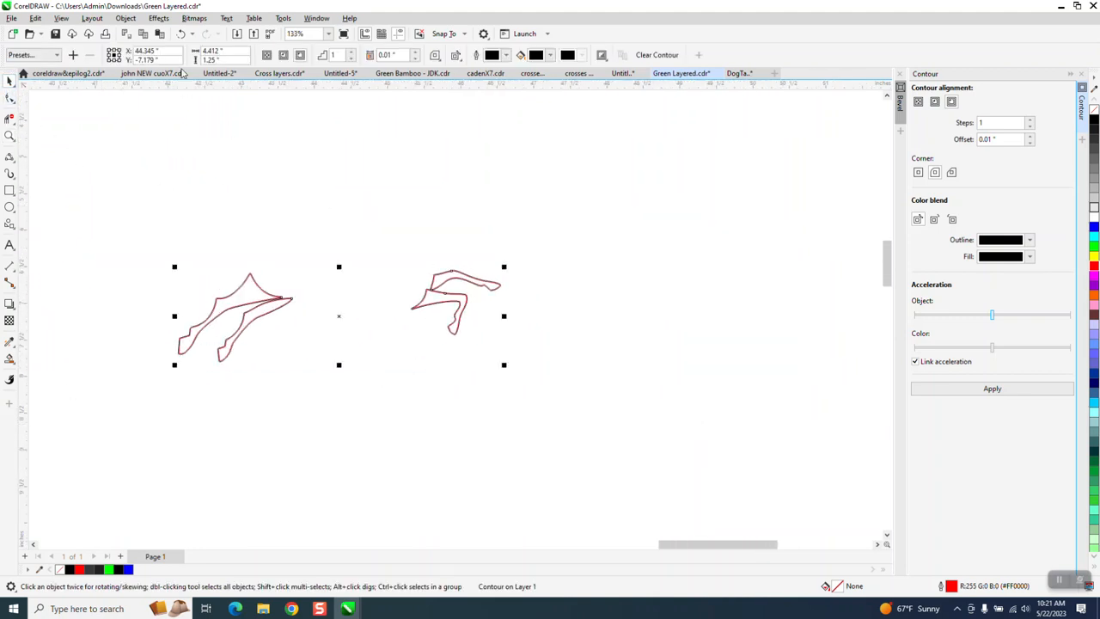
{"action": "left_click", "coordinate": [125, 18]}
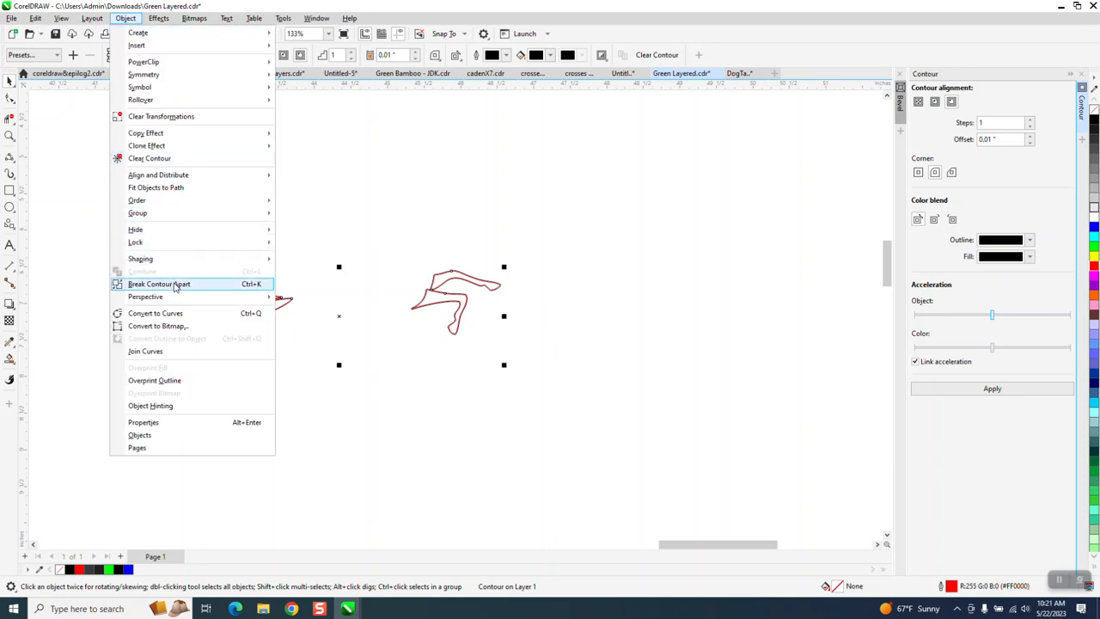
{"action": "left_click", "coordinate": [174, 283]}
Step: Nudge the original red leg group 6 inches up, leaving the black contour outlines in place
{"action": "left_click", "coordinate": [240, 277]}
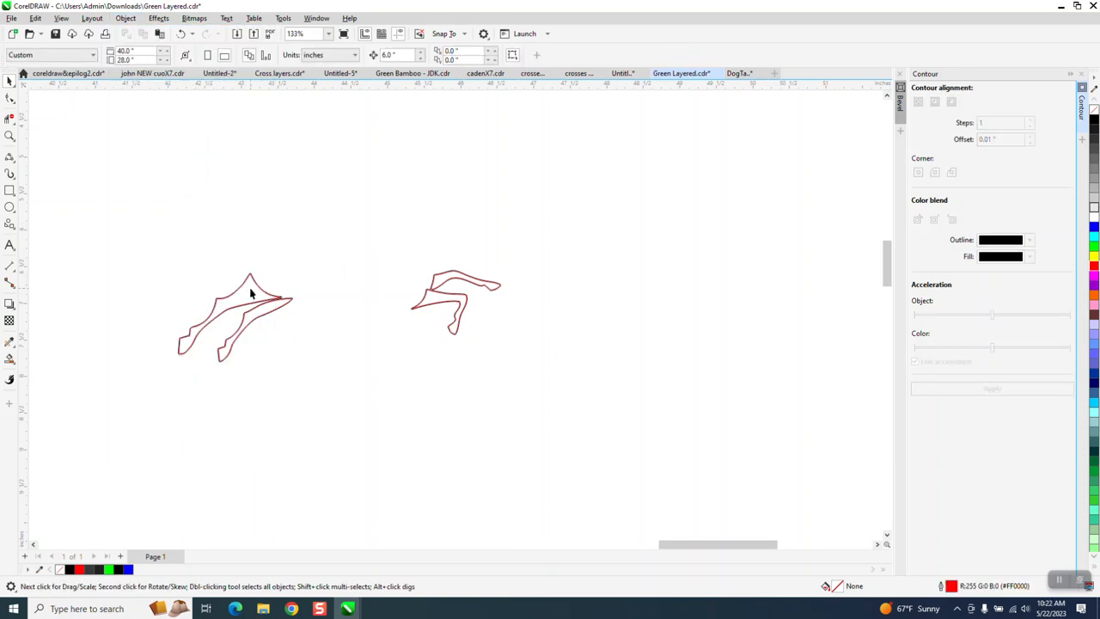
{"action": "left_click", "coordinate": [250, 290]}
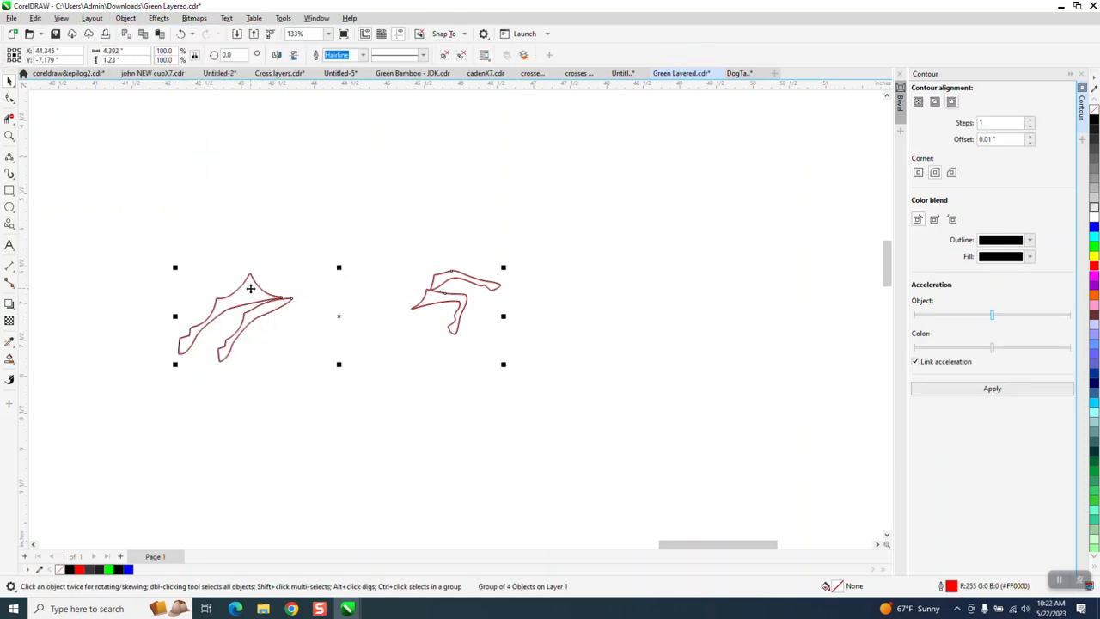
{"action": "left_click", "coordinate": [590, 178]}
{"action": "scroll", "coordinate": [383, 184], "scroll_direction": "down", "scroll_amount": 3}
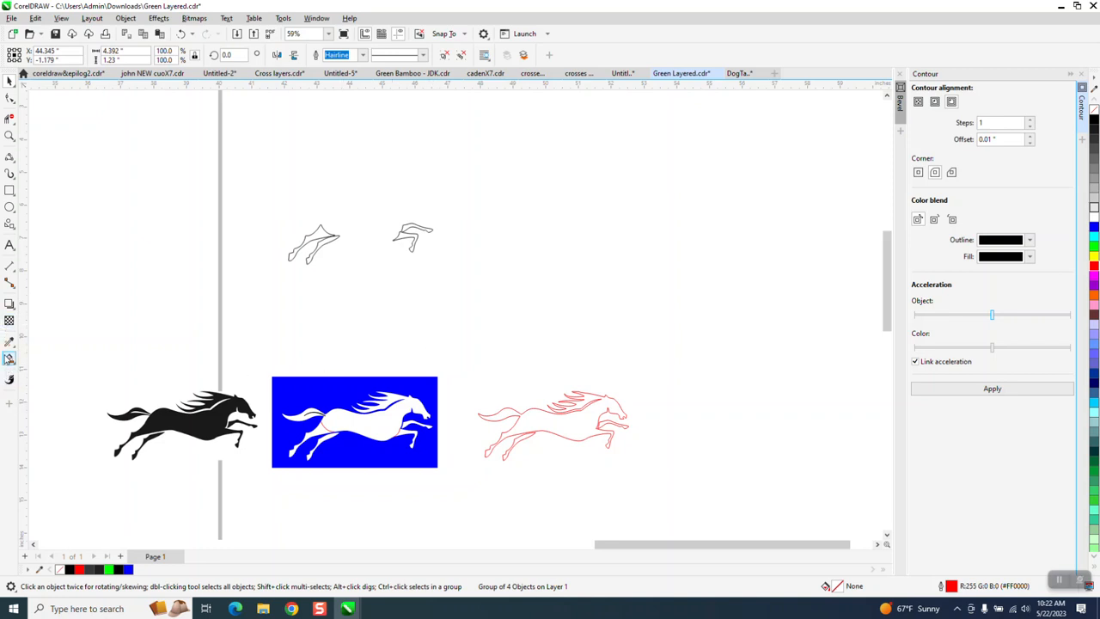
Step: Smart Fill the horse's body, nudge it 6 inches up onto the leg contours, and change it to a dark outline without fill
{"action": "left_click", "coordinate": [9, 359]}
{"action": "left_click", "coordinate": [367, 425]}
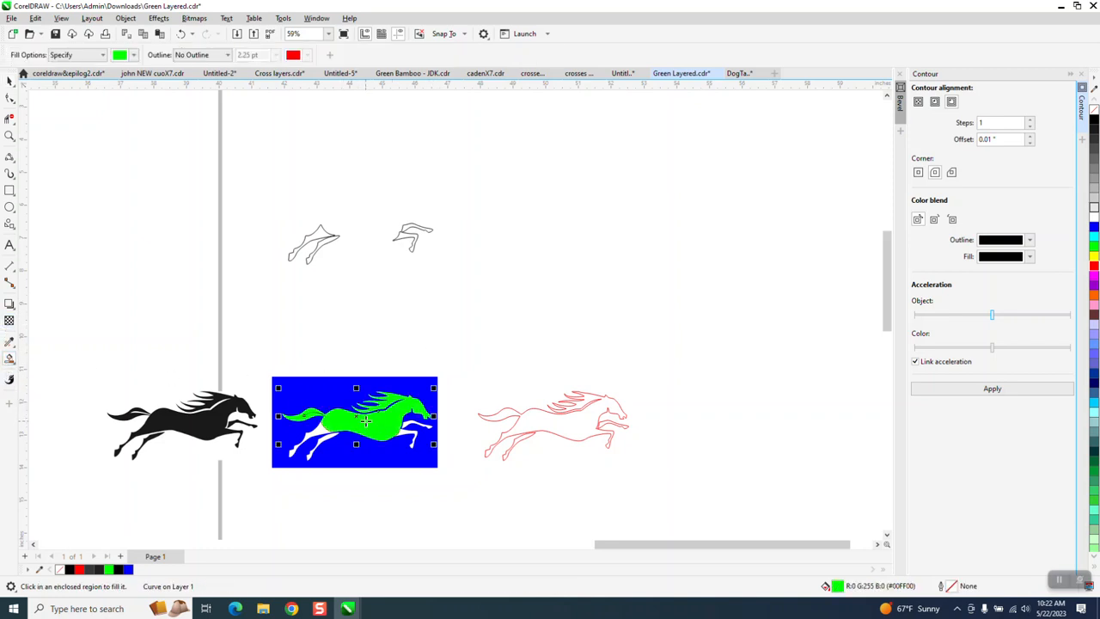
{"action": "key", "text": "Up"}
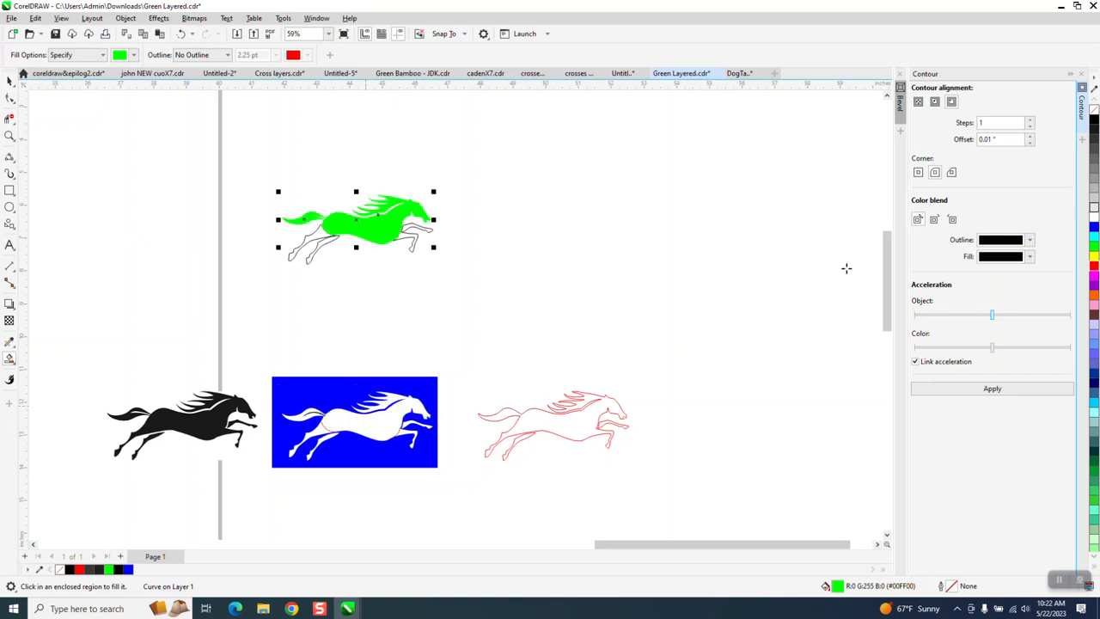
{"action": "left_click", "coordinate": [1094, 110]}
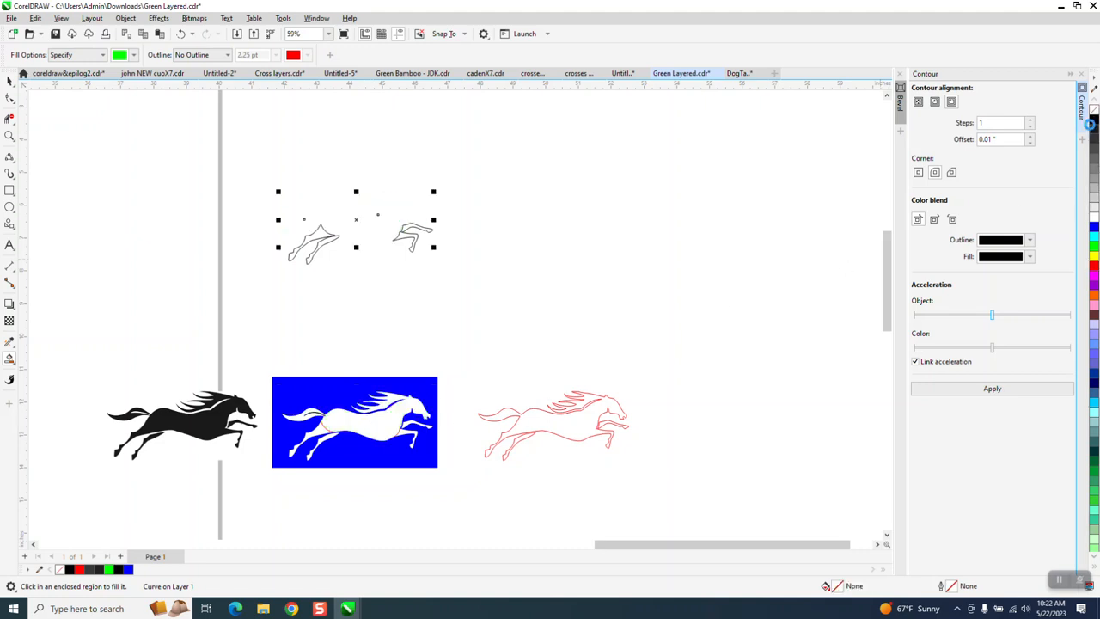
{"action": "right_click", "coordinate": [1090, 125]}
Step: Delete the overlapping contour and body segments where the hind leg and the front legs join the horse's body
{"action": "left_click", "coordinate": [9, 136]}
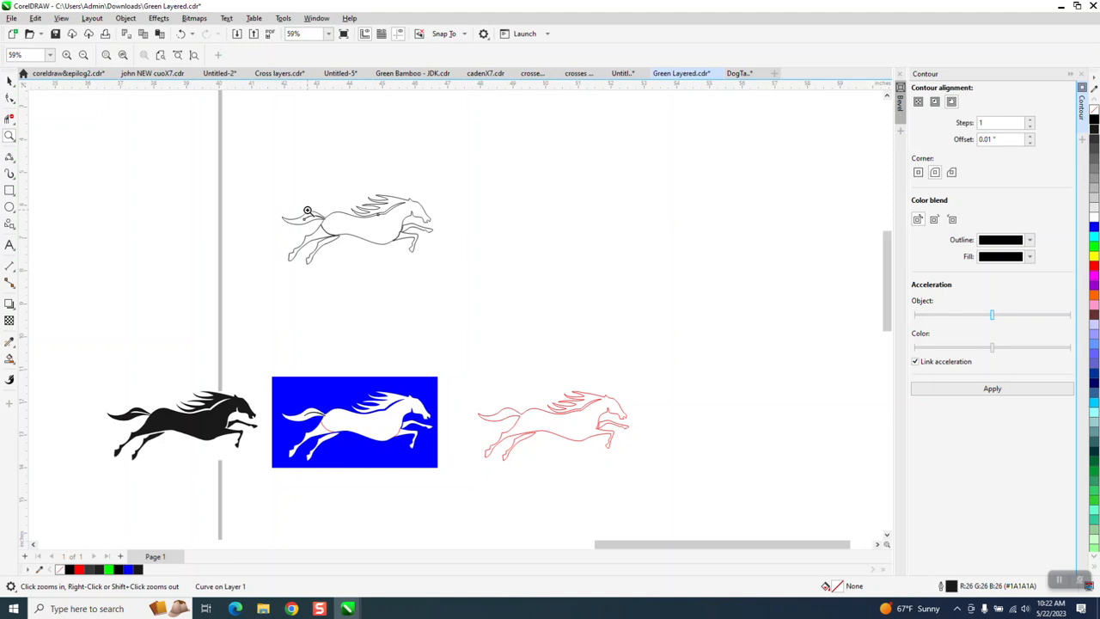
{"action": "left_click_drag", "start_coordinate": [309, 212], "coordinate": [393, 281]}
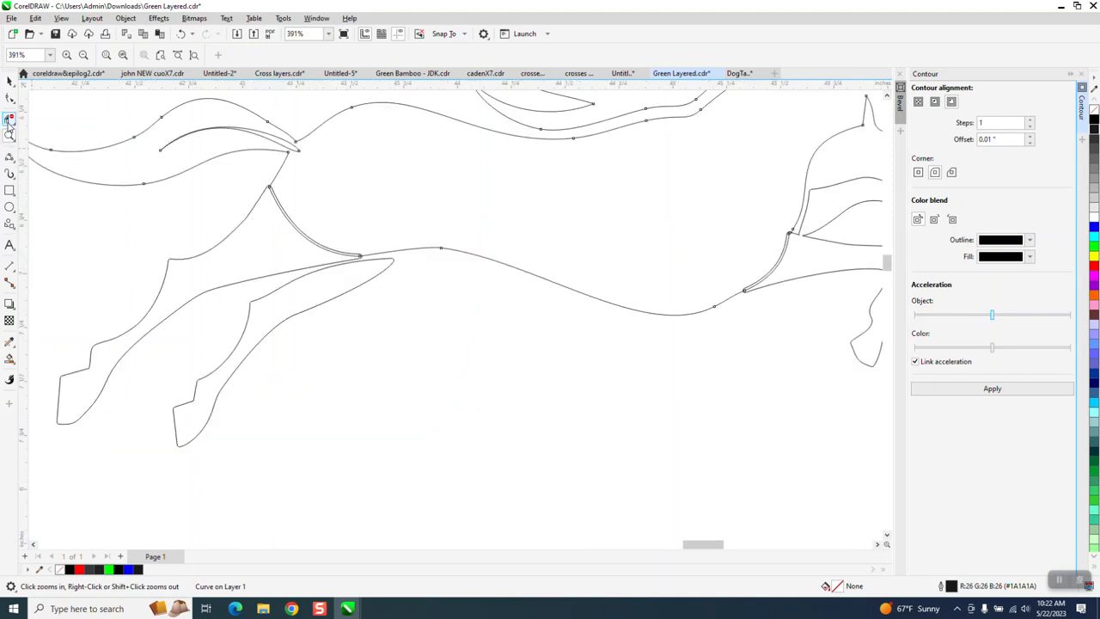
{"action": "left_click_drag", "start_coordinate": [244, 182], "coordinate": [291, 211]}
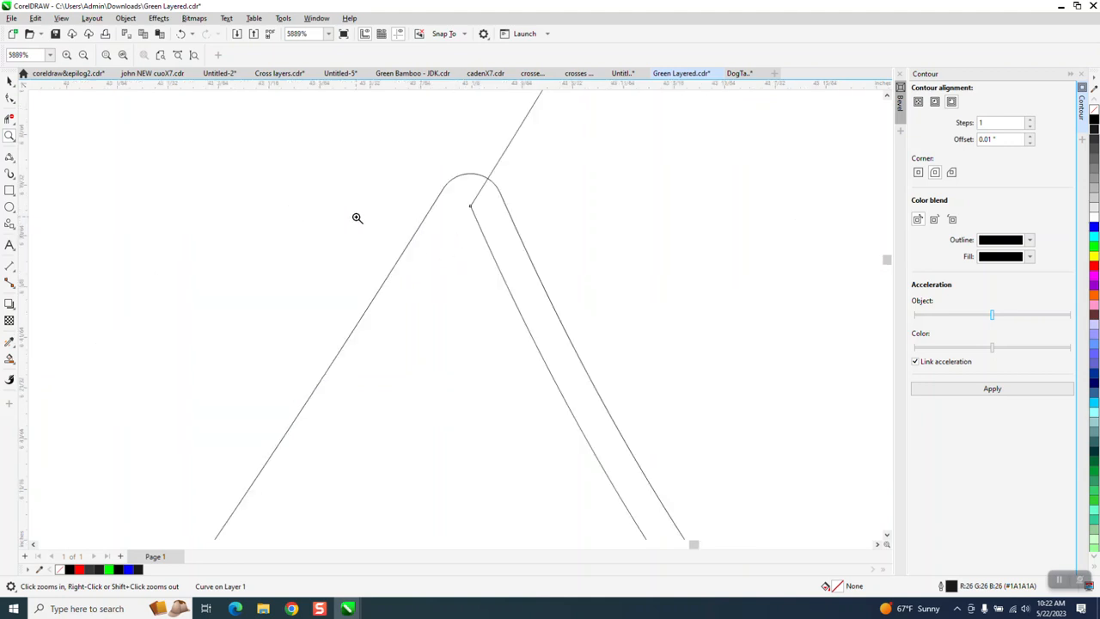
{"action": "left_click", "coordinate": [10, 118]}
{"action": "left_click_drag", "start_coordinate": [569, 261], "coordinate": [481, 363]}
{"action": "scroll", "coordinate": [339, 284], "scroll_direction": "down", "scroll_amount": 5}
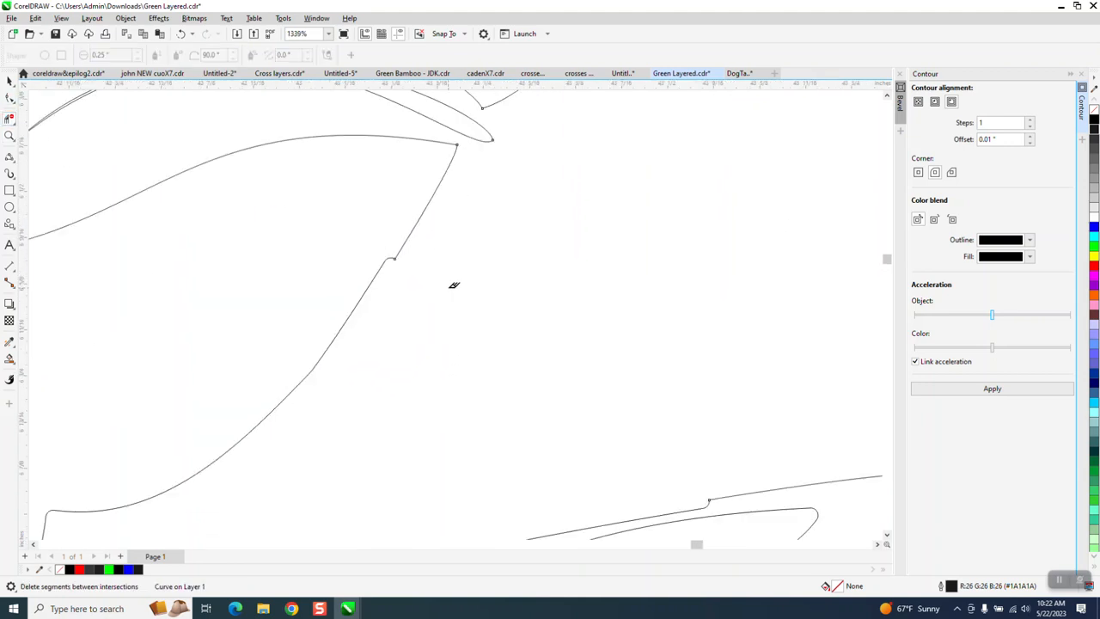
{"action": "scroll", "coordinate": [471, 288], "scroll_direction": "down", "scroll_amount": 3}
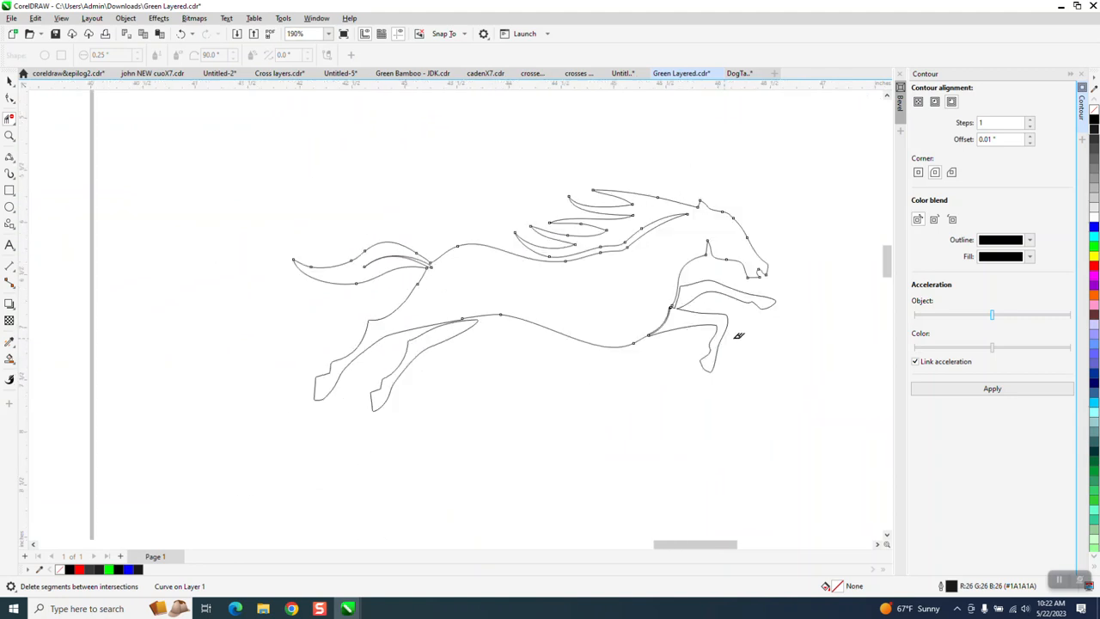
{"action": "left_click", "coordinate": [668, 313]}
Step: Smooth the small bump where the belly line meets the front leg, using the Smooth tool with a 0.1-inch nib
{"action": "left_click", "coordinate": [10, 136]}
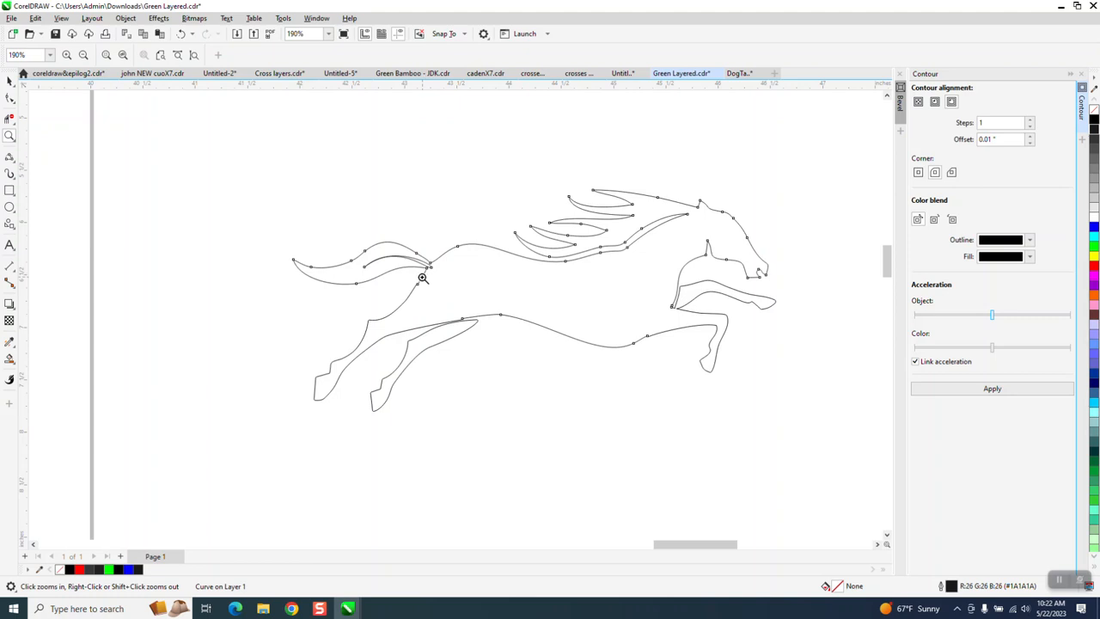
{"action": "left_click_drag", "start_coordinate": [637, 303], "coordinate": [701, 330]}
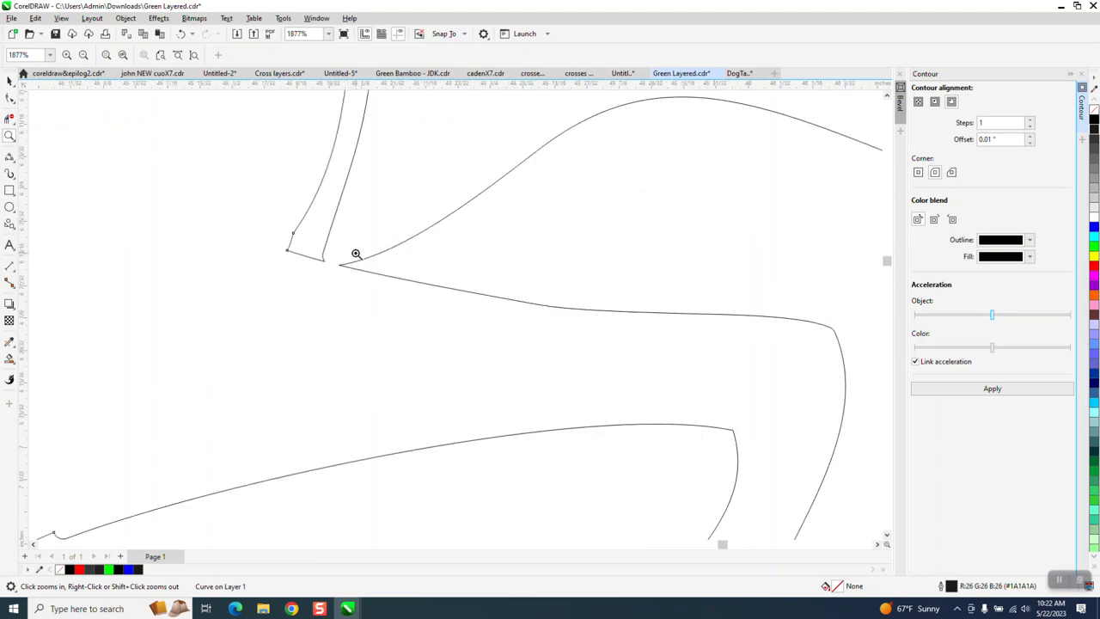
{"action": "scroll", "coordinate": [494, 264], "scroll_direction": "down", "scroll_amount": 2}
{"action": "scroll", "coordinate": [496, 263], "scroll_direction": "down", "scroll_amount": 1}
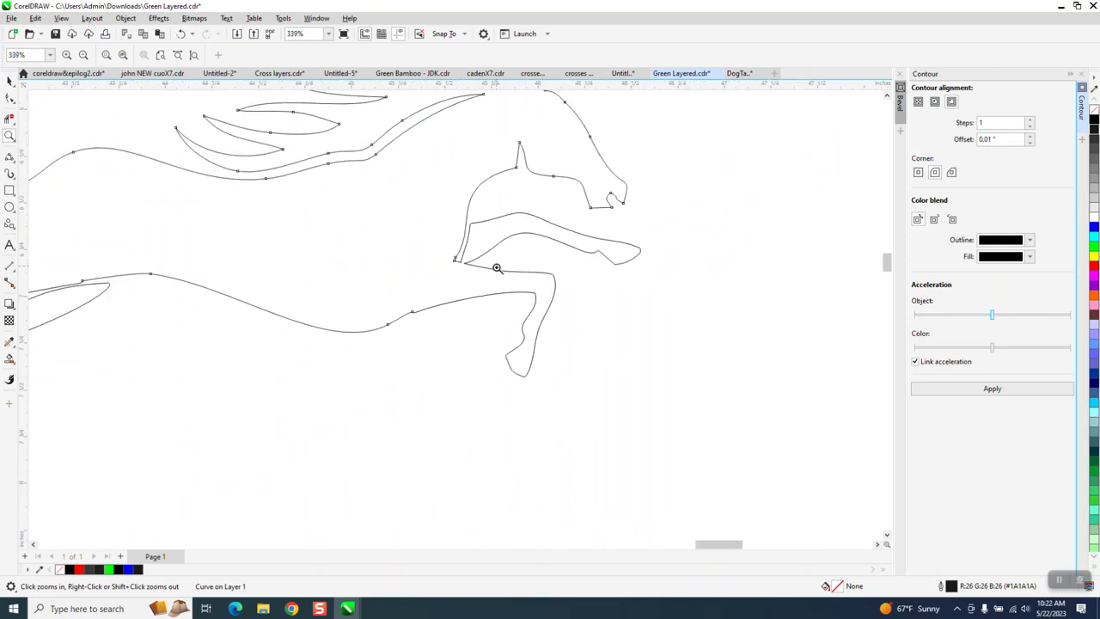
{"action": "left_click_drag", "start_coordinate": [426, 329], "coordinate": [452, 337]}
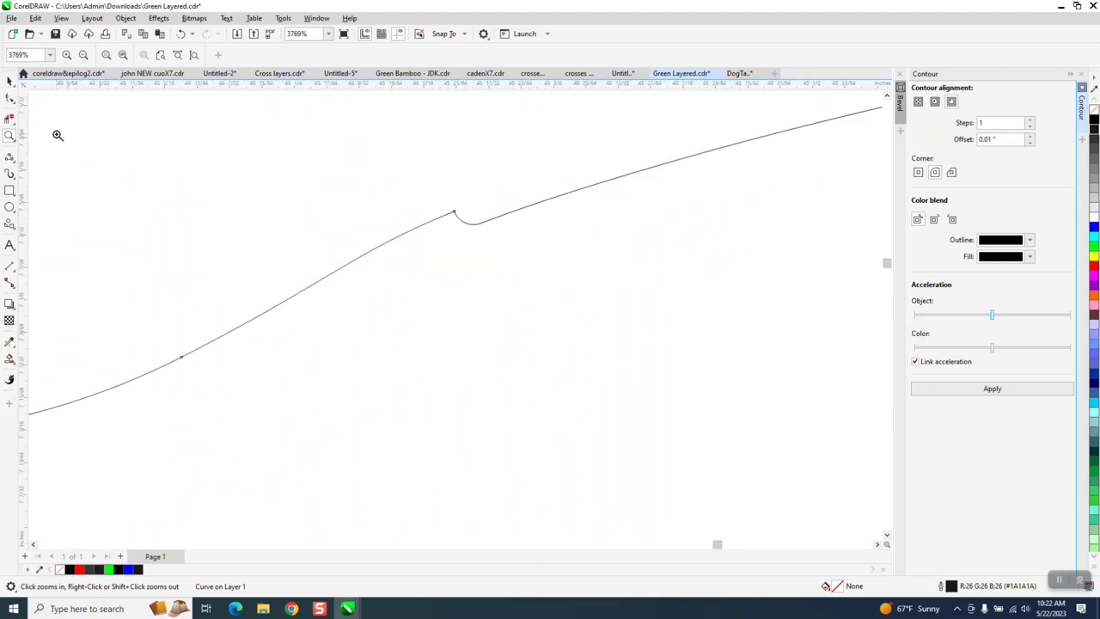
{"action": "left_click", "coordinate": [15, 104]}
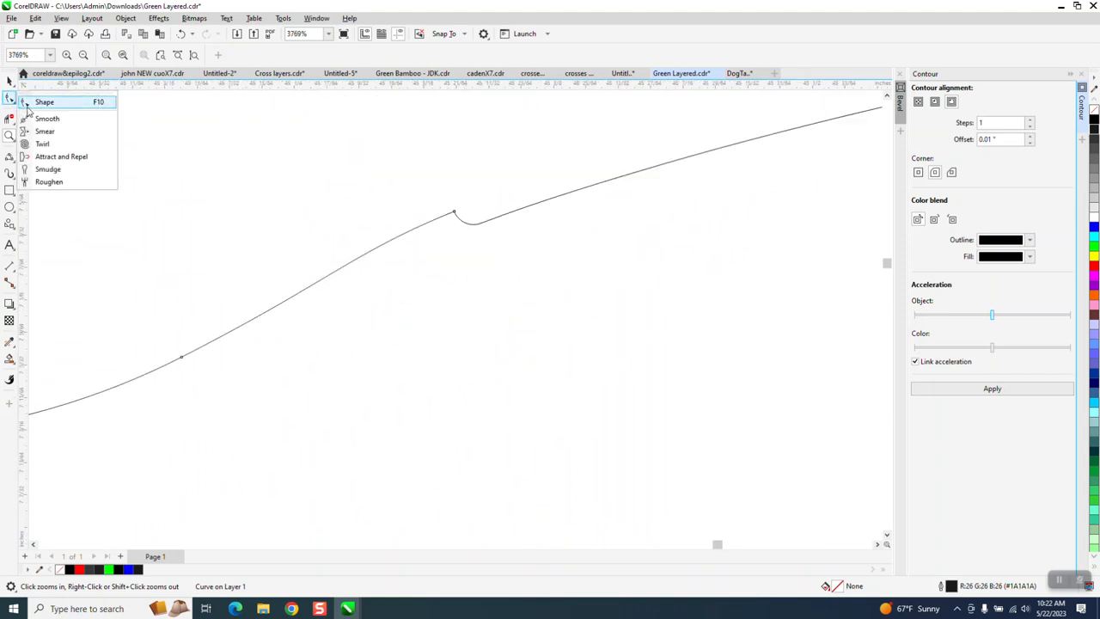
{"action": "left_click", "coordinate": [43, 115]}
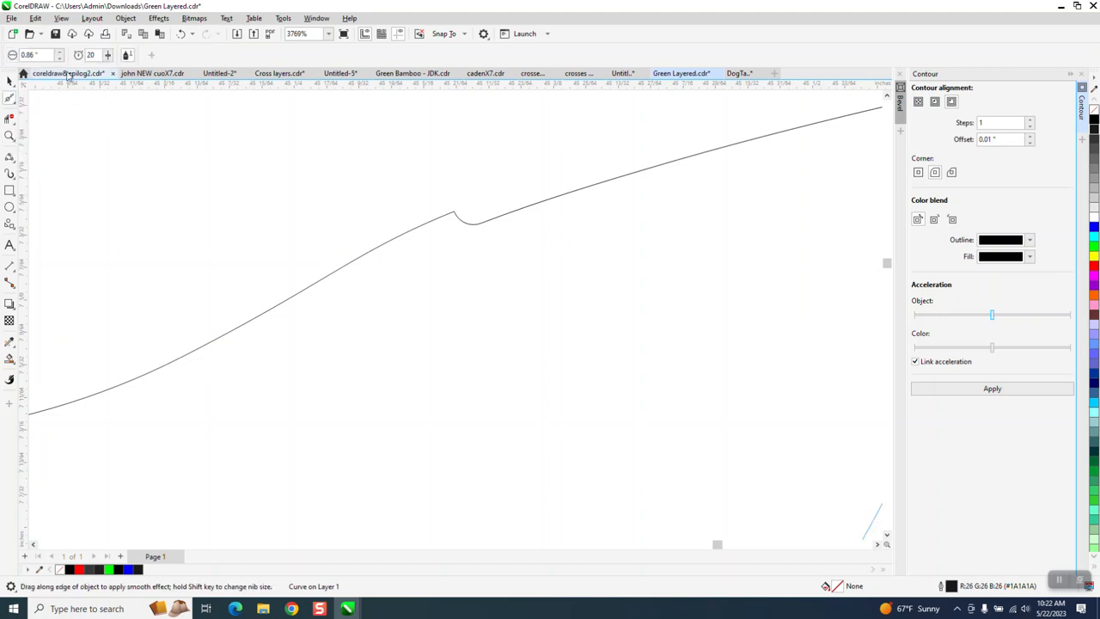
{"action": "scroll", "coordinate": [388, 310], "scroll_direction": "down", "scroll_amount": 3}
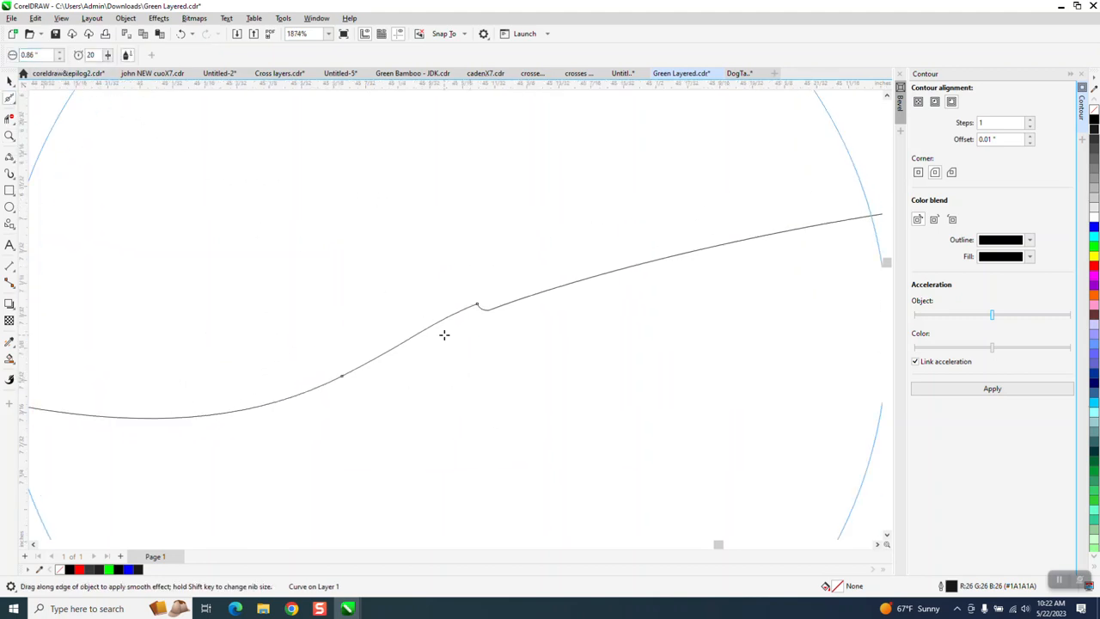
{"action": "double_click", "coordinate": [37, 55]}
{"action": "type", "text": ".1"}
{"action": "key", "text": "Return"}
{"action": "left_click", "coordinate": [471, 315]}
{"action": "mouse_move", "coordinate": [473, 314]}
{"action": "left_mouse_down"}
{"action": "mouse_move", "coordinate": [460, 320]}
{"action": "mouse_move", "coordinate": [481, 312]}
{"action": "left_mouse_up"}
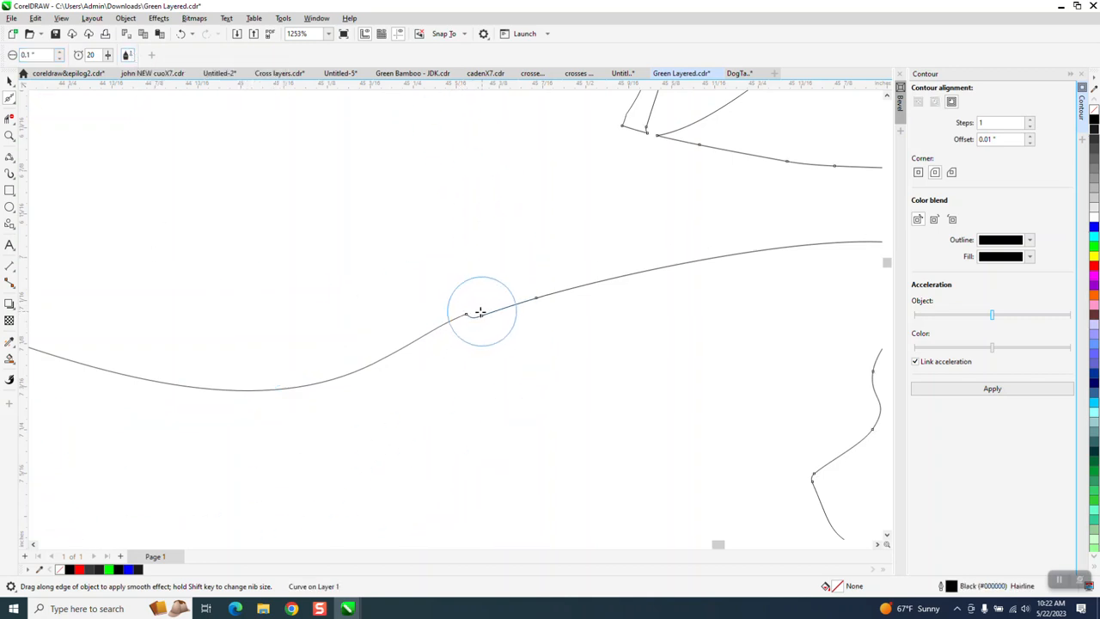
Step: Enlarge the Smooth nib to 0.23 inch and smooth the belly bump at the front leg again
{"action": "left_click", "coordinate": [60, 54]}
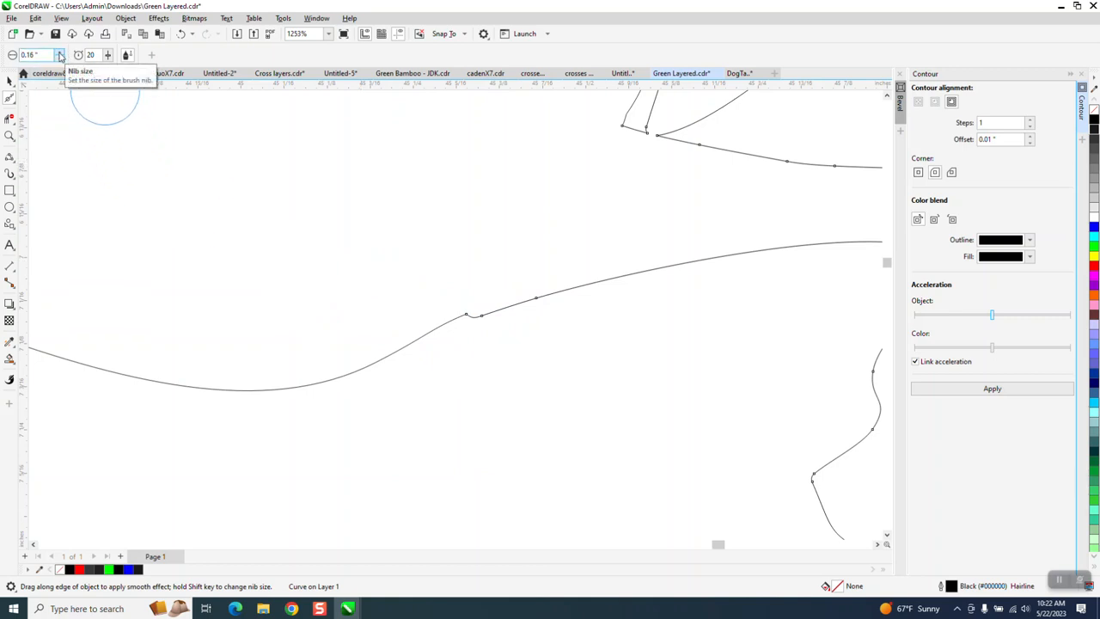
{"action": "left_click", "coordinate": [60, 54]}
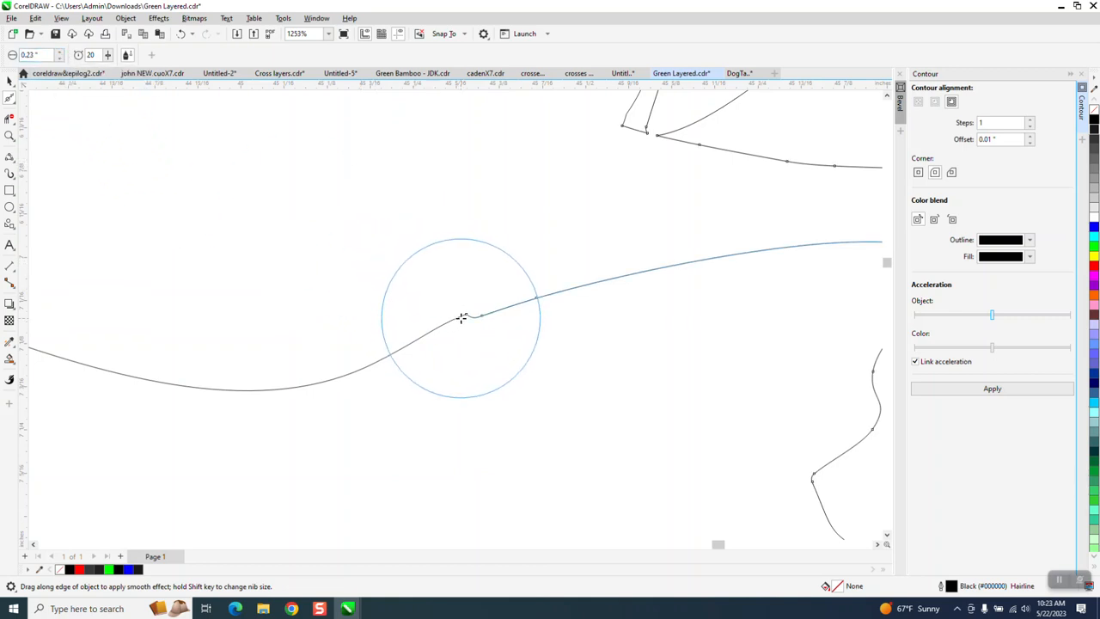
{"action": "left_click_drag", "start_coordinate": [478, 314], "coordinate": [450, 324]}
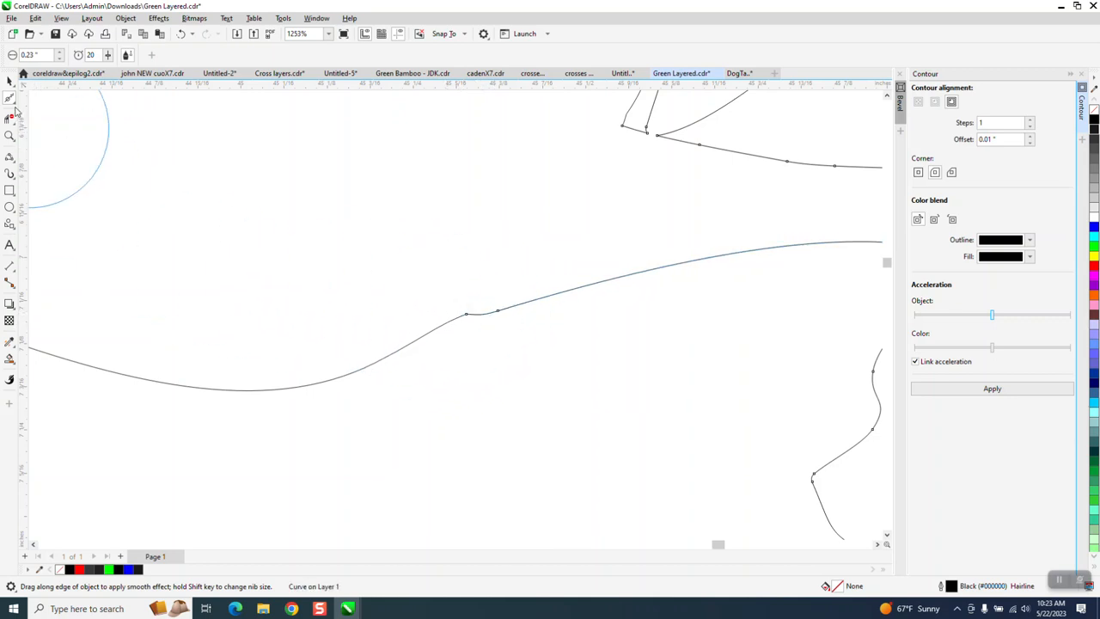
Step: Try to delete the nodes at the belly bump with the Shape tool, and undo the deletion
{"action": "left_click", "coordinate": [13, 102]}
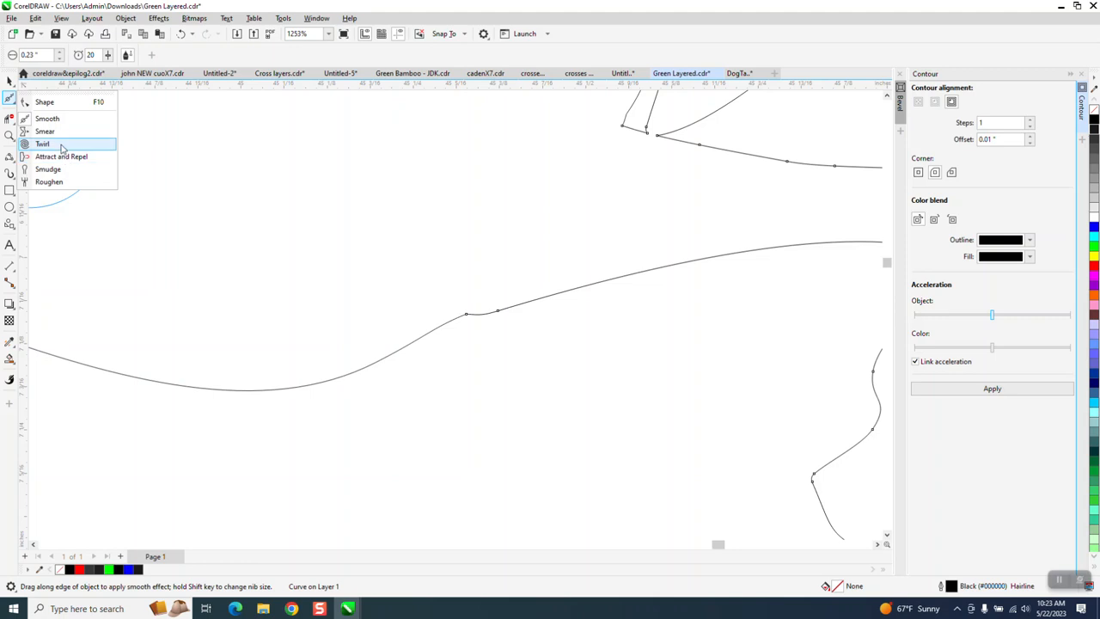
{"action": "left_click", "coordinate": [44, 101]}
{"action": "left_click_drag", "start_coordinate": [458, 301], "coordinate": [481, 339]}
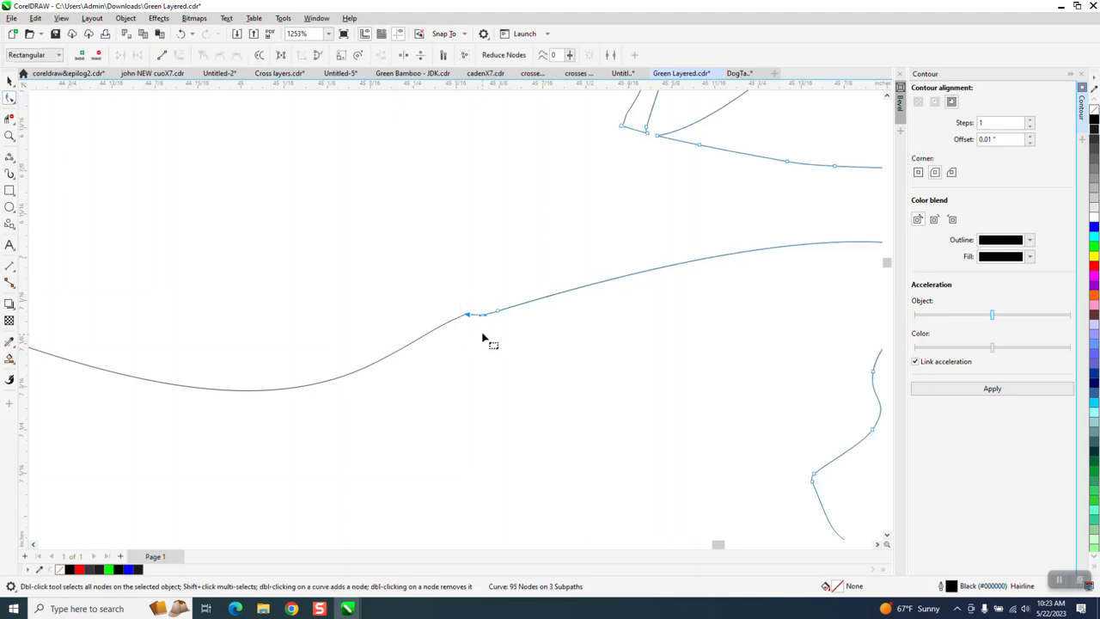
{"action": "key", "text": "Delete"}
{"action": "key", "text": "ctrl+z"}
Step: Smart Fill the merged horse body and the separate hind leg in green, nudging each filled piece 6 inches right
{"action": "scroll", "coordinate": [371, 350], "scroll_direction": "down", "scroll_amount": 3}
{"action": "scroll", "coordinate": [378, 347], "scroll_direction": "down", "scroll_amount": 2}
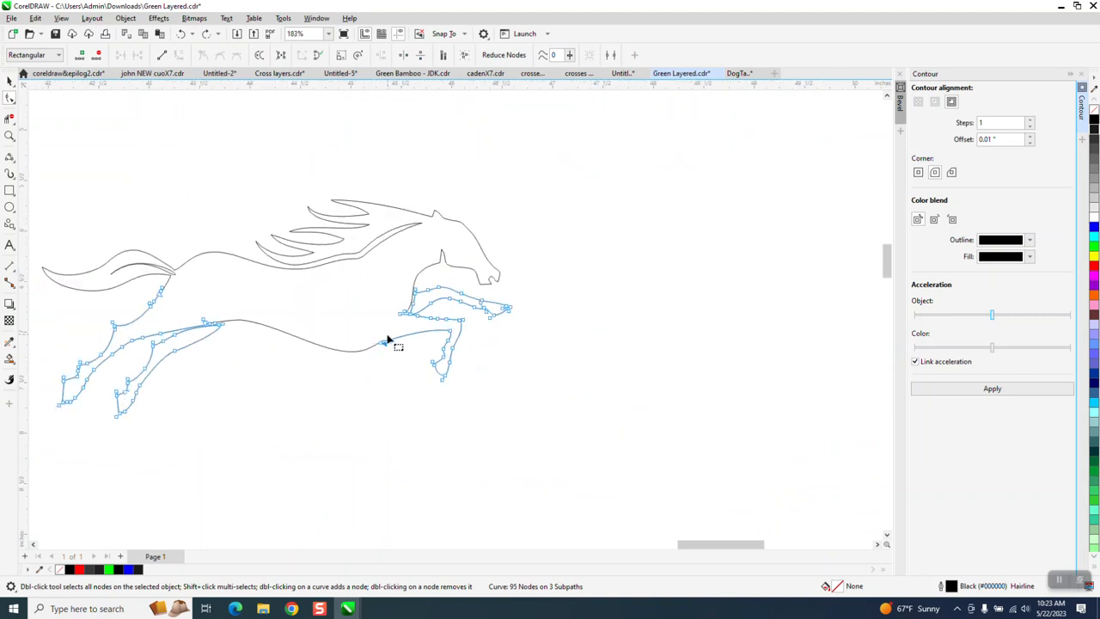
{"action": "scroll", "coordinate": [297, 292], "scroll_direction": "down", "scroll_amount": 1}
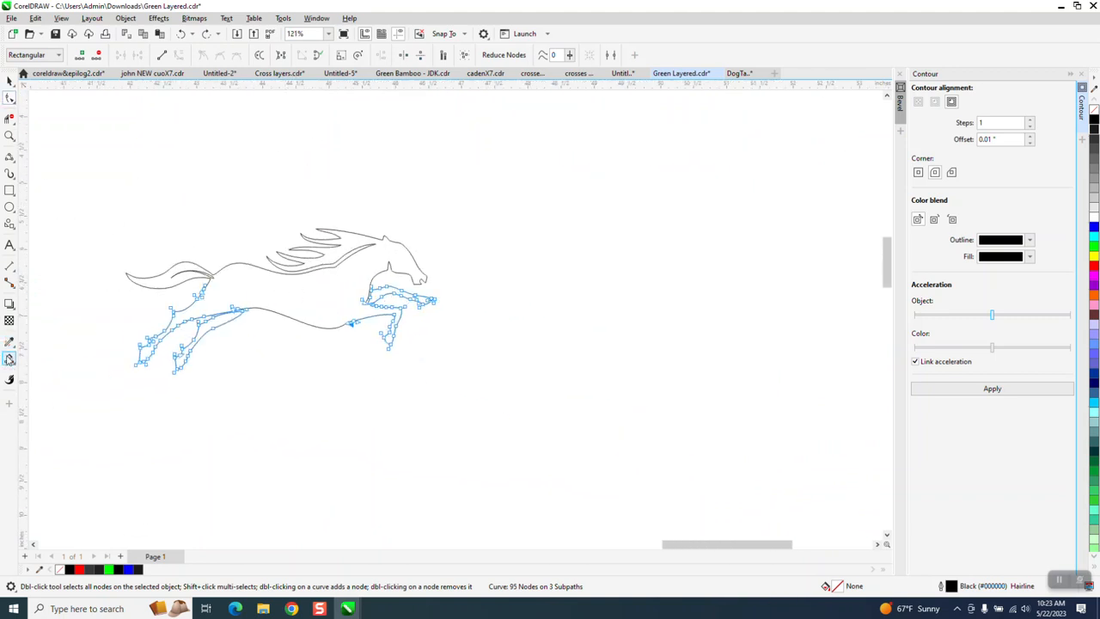
{"action": "left_click", "coordinate": [9, 357]}
{"action": "left_click", "coordinate": [243, 294]}
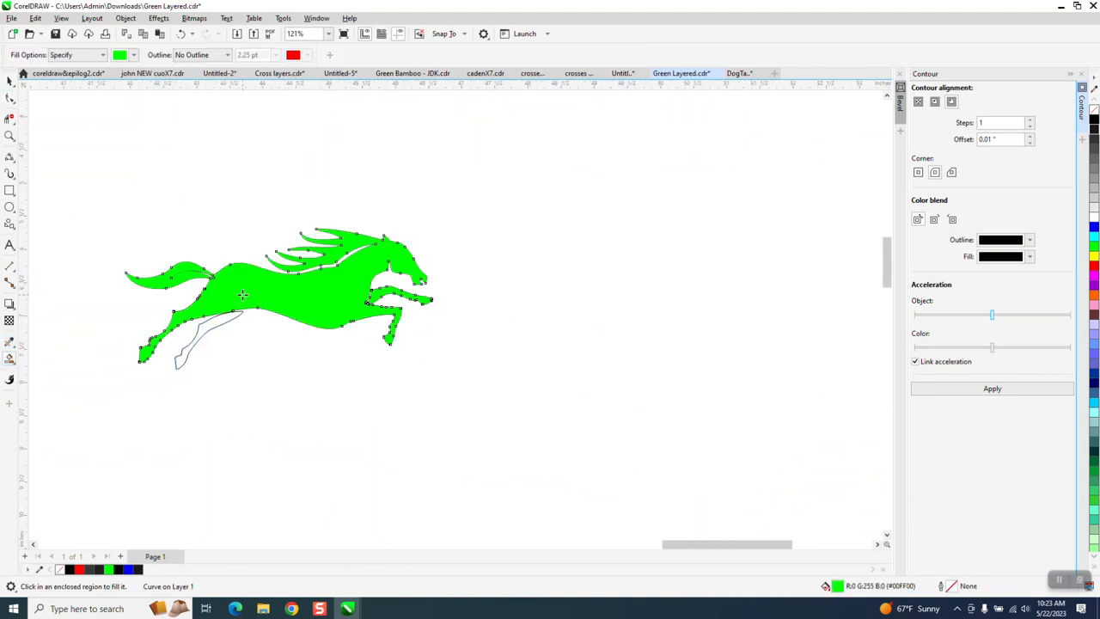
{"action": "key", "text": "Right"}
{"action": "left_click", "coordinate": [228, 319]}
{"action": "key", "text": "Right"}
{"action": "scroll", "coordinate": [159, 317], "scroll_direction": "down", "scroll_amount": 1}
Step: Change both green horse pieces to a red hairline outline without fill
{"action": "left_click", "coordinate": [9, 80]}
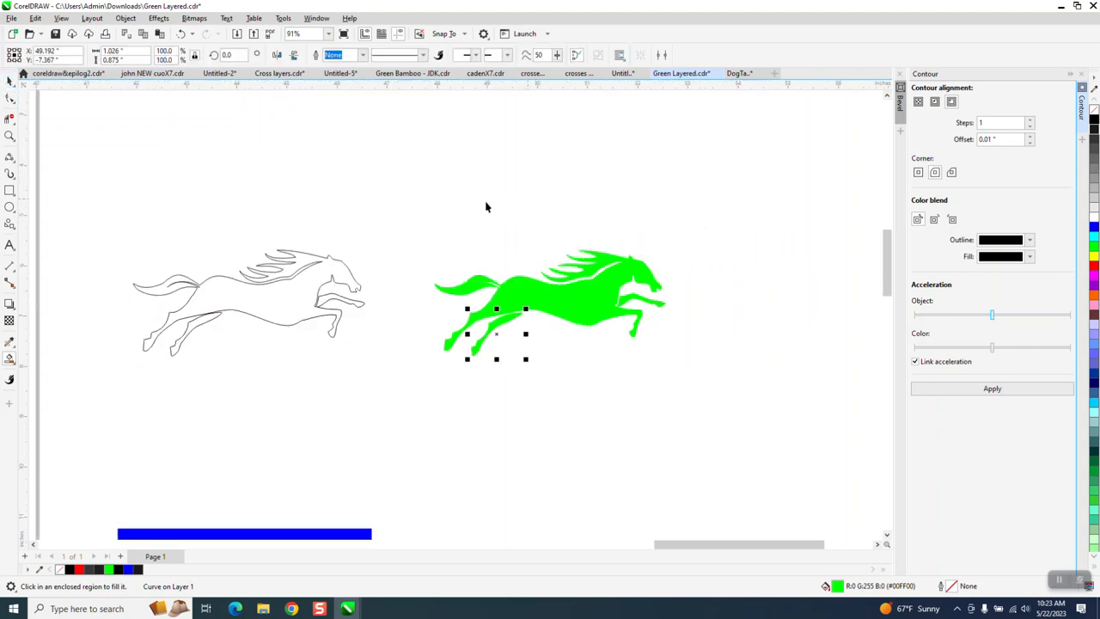
{"action": "left_click_drag", "start_coordinate": [411, 207], "coordinate": [784, 401]}
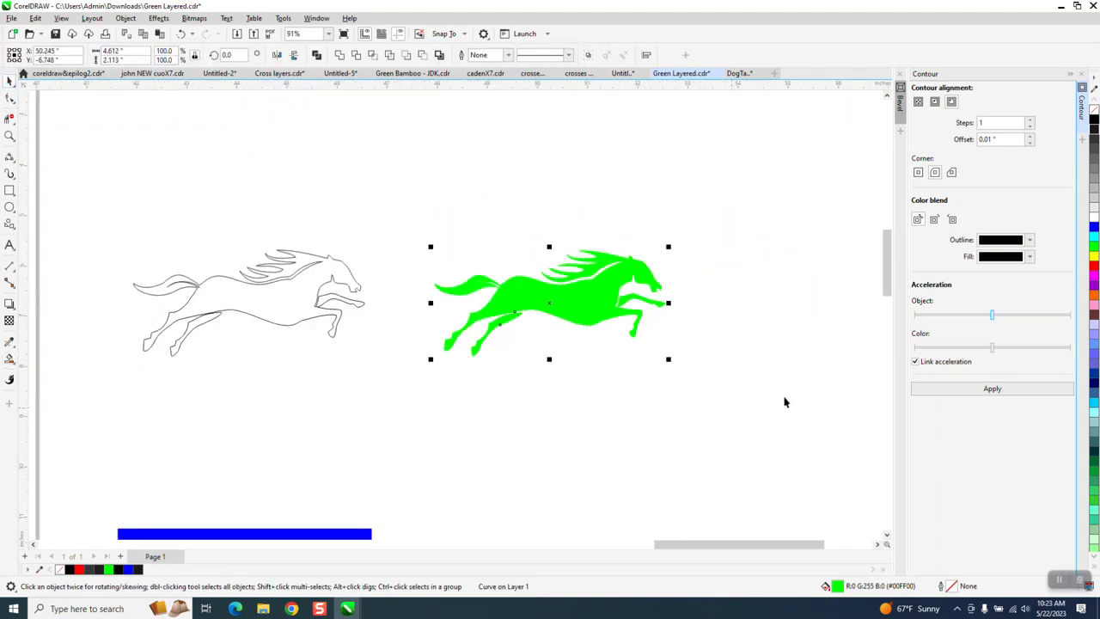
{"action": "left_click", "coordinate": [1094, 115]}
{"action": "right_click", "coordinate": [1094, 267]}
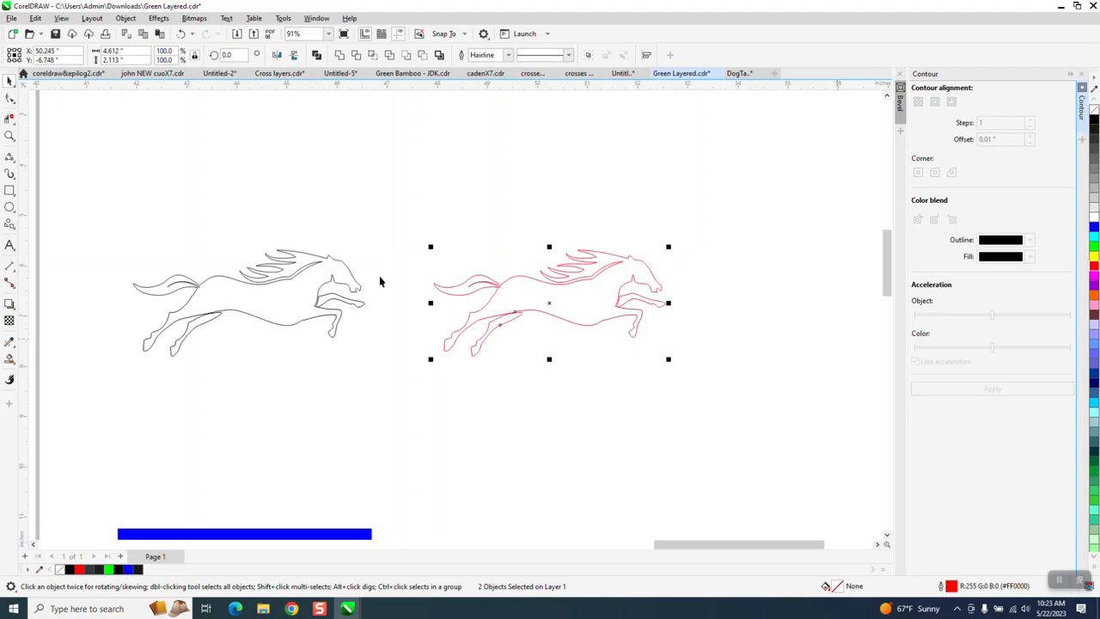
Step: Delete the extra node forming the bump where the red belly line meets the front leg
{"action": "left_click", "coordinate": [10, 136]}
{"action": "left_click_drag", "start_coordinate": [594, 310], "coordinate": [646, 344]}
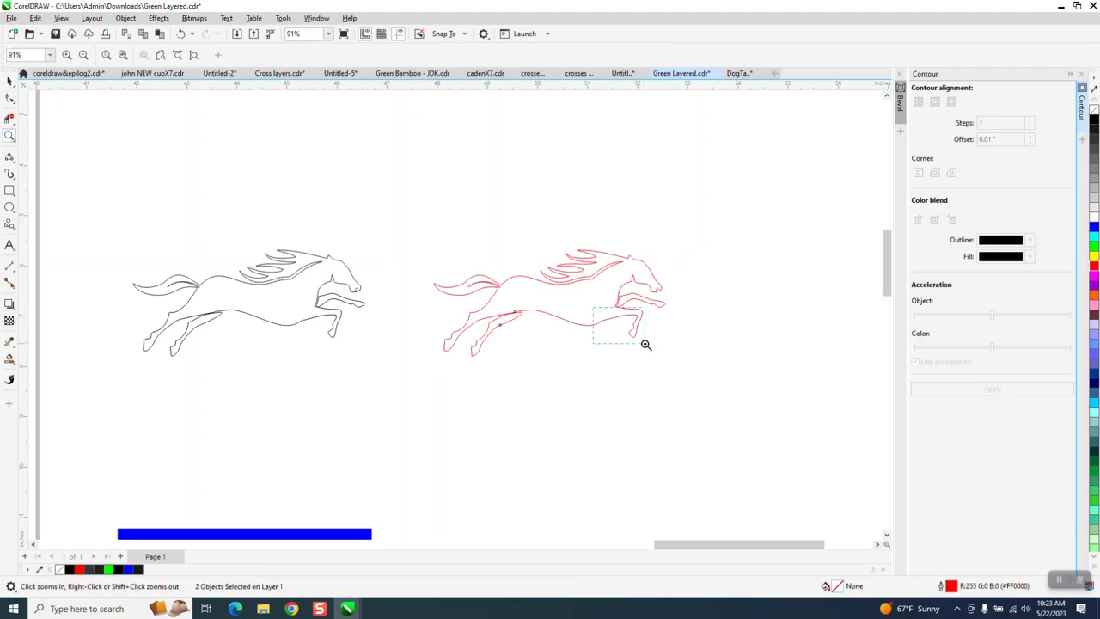
{"action": "left_click", "coordinate": [10, 97]}
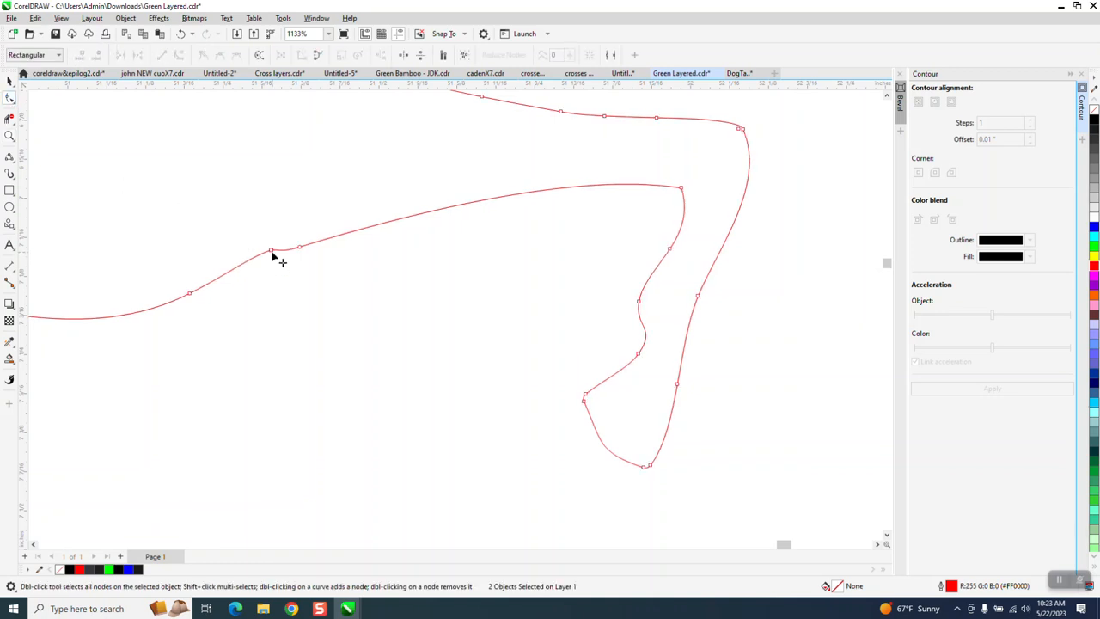
{"action": "scroll", "coordinate": [425, 328], "scroll_direction": "down", "scroll_amount": 3}
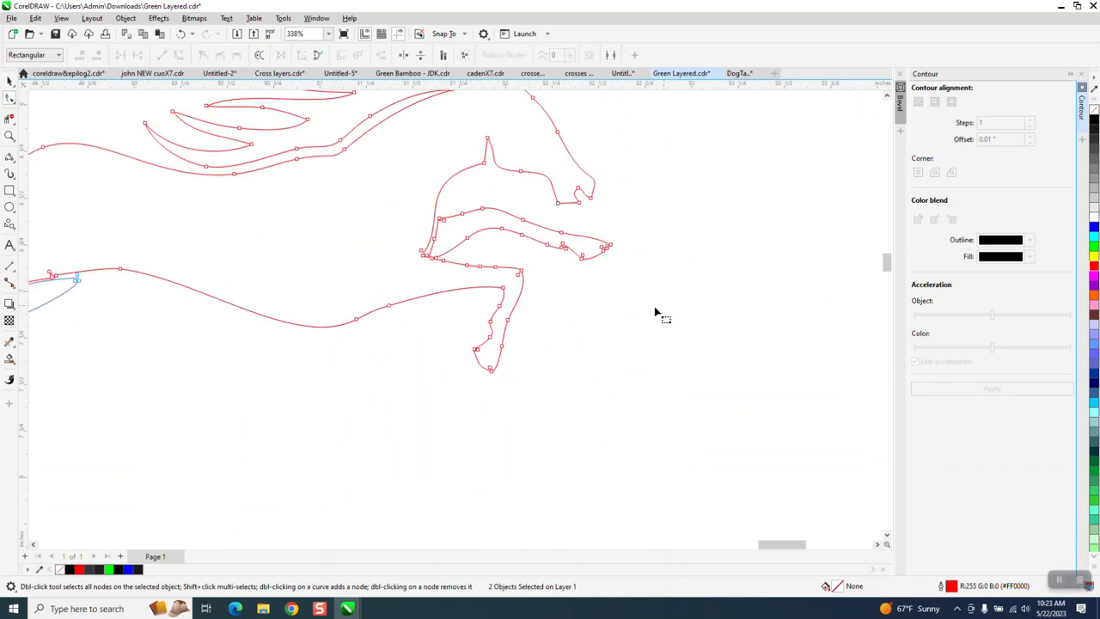
Step: Delete the stray nodes forming small bumps where the red hind leg joins the rump and belly
{"action": "scroll", "coordinate": [662, 311], "scroll_direction": "down", "scroll_amount": 1}
{"action": "left_click", "coordinate": [10, 135]}
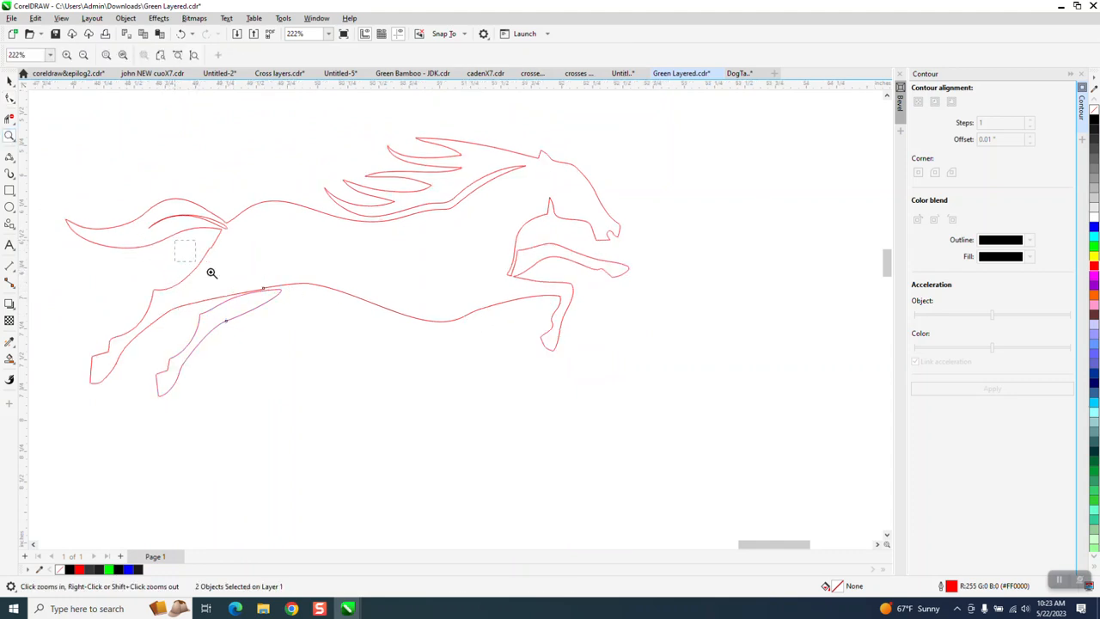
{"action": "left_click_drag", "start_coordinate": [178, 246], "coordinate": [313, 306]}
{"action": "left_click", "coordinate": [11, 98]}
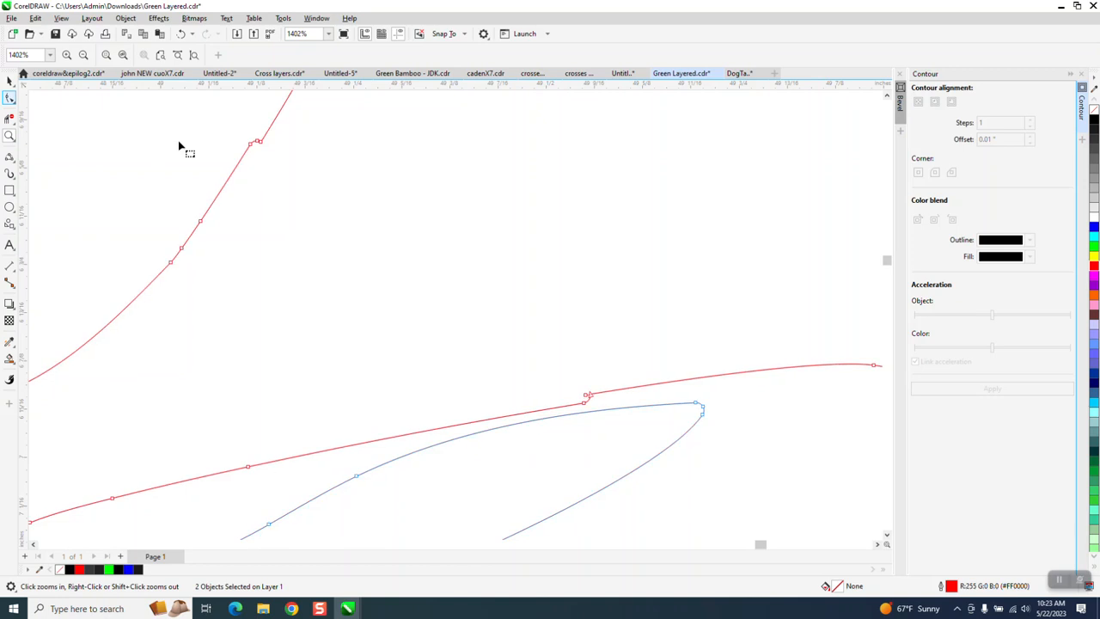
{"action": "key", "text": "Delete"}
{"action": "left_click", "coordinate": [604, 423]}
Step: Draw a shallow 3-point curve about 0.056 inch wide across the open base of the raised front leg
{"action": "scroll", "coordinate": [400, 393], "scroll_direction": "down", "scroll_amount": 4}
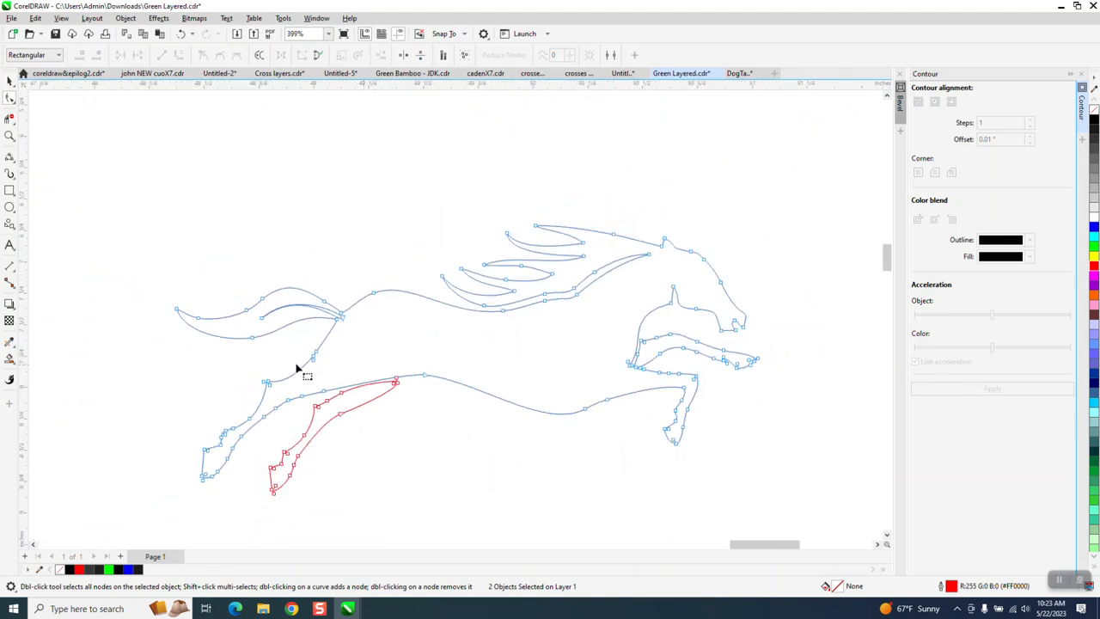
{"action": "scroll", "coordinate": [296, 369], "scroll_direction": "down", "scroll_amount": 2}
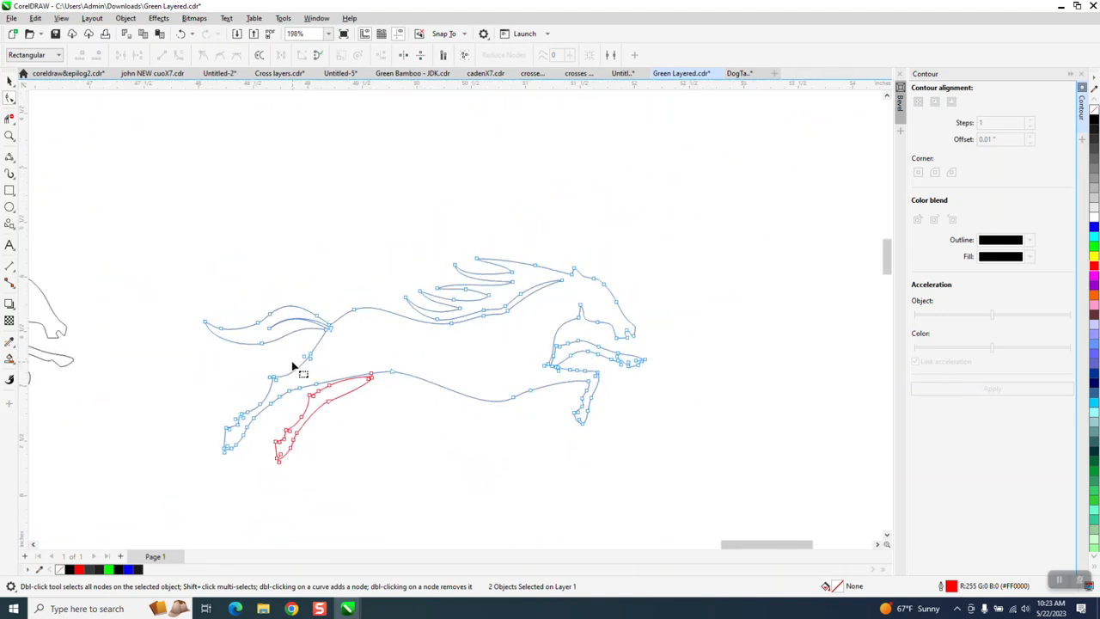
{"action": "left_click", "coordinate": [8, 136]}
{"action": "left_click_drag", "start_coordinate": [503, 324], "coordinate": [645, 412]}
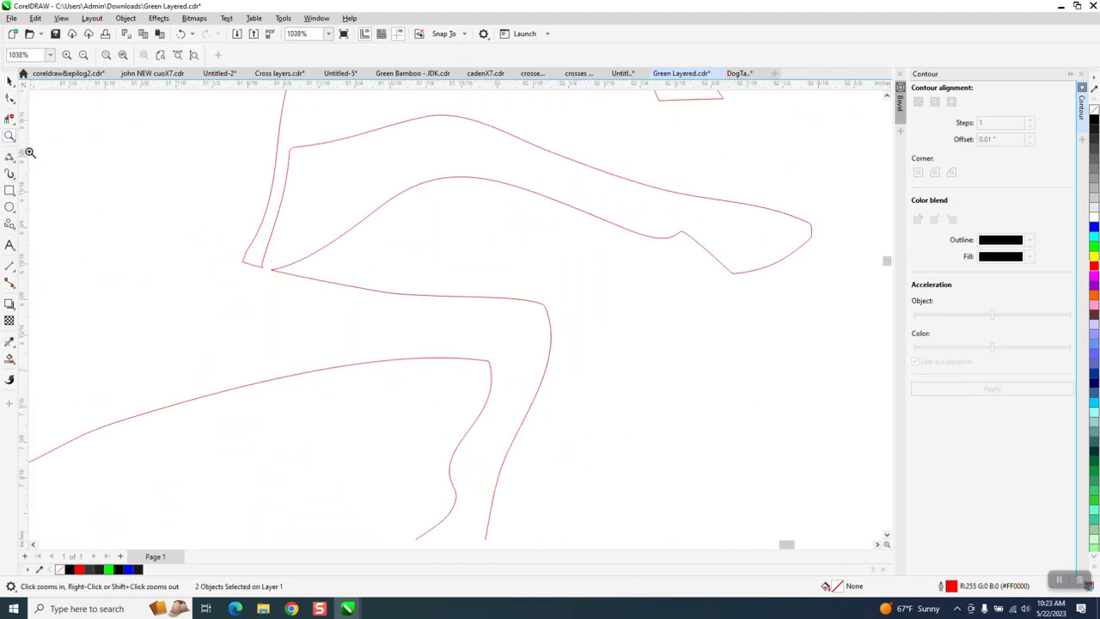
{"action": "left_click", "coordinate": [14, 163]}
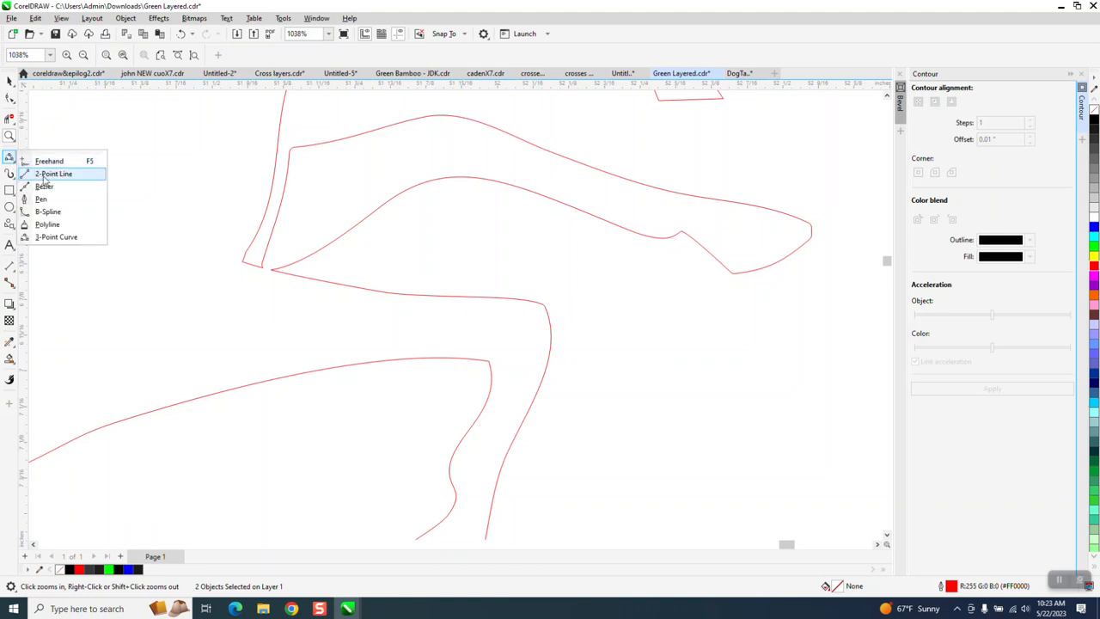
{"action": "left_click", "coordinate": [48, 234]}
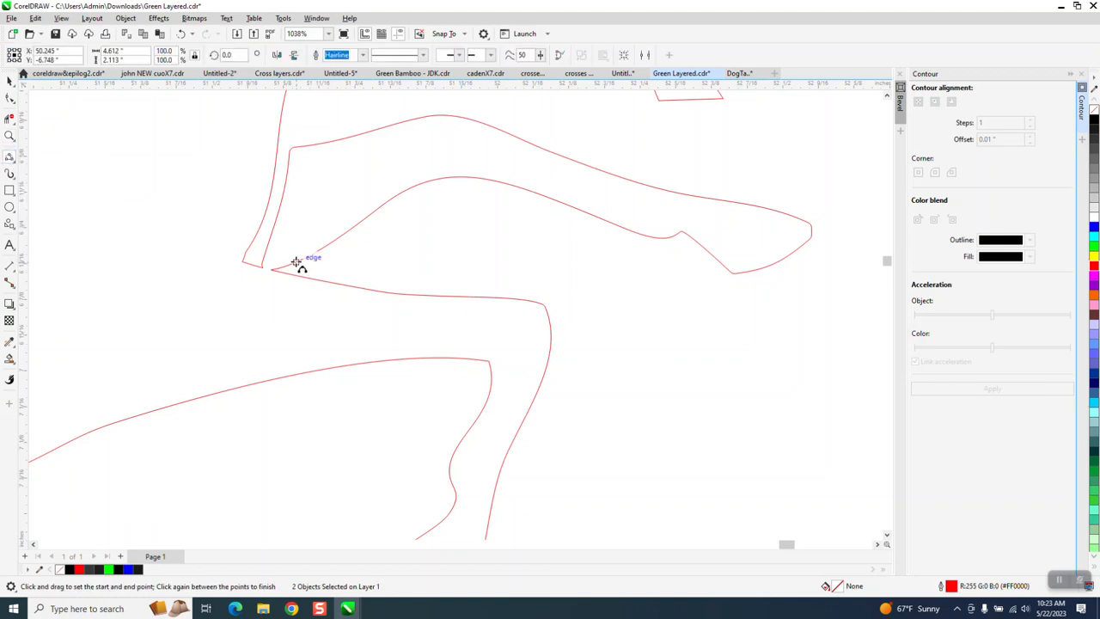
{"action": "left_click_drag", "start_coordinate": [294, 263], "coordinate": [266, 264]}
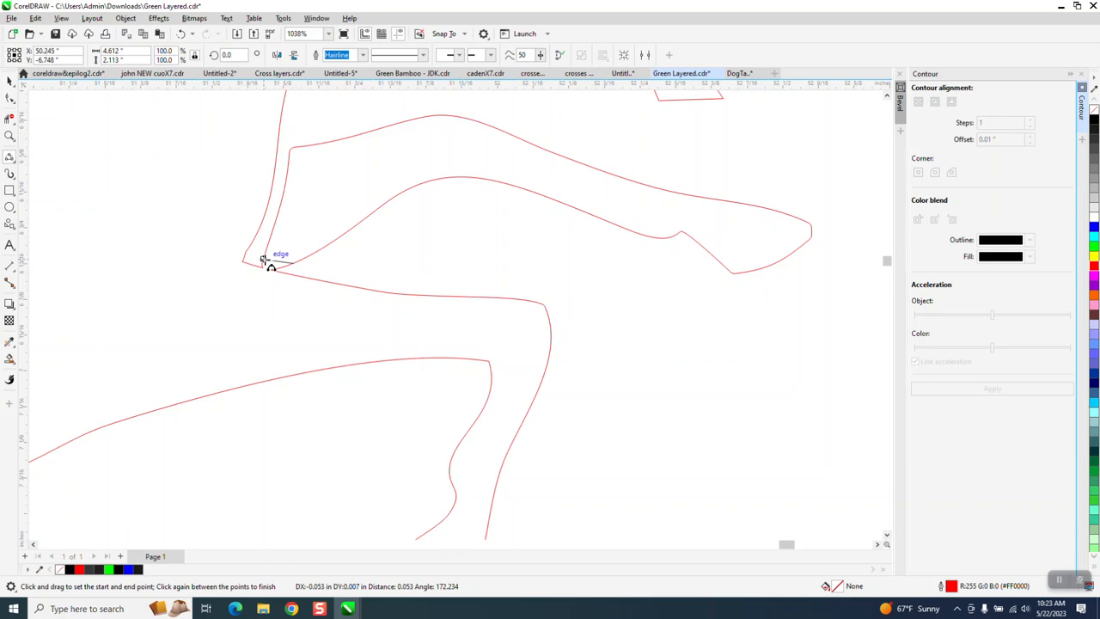
{"action": "left_click", "coordinate": [275, 264]}
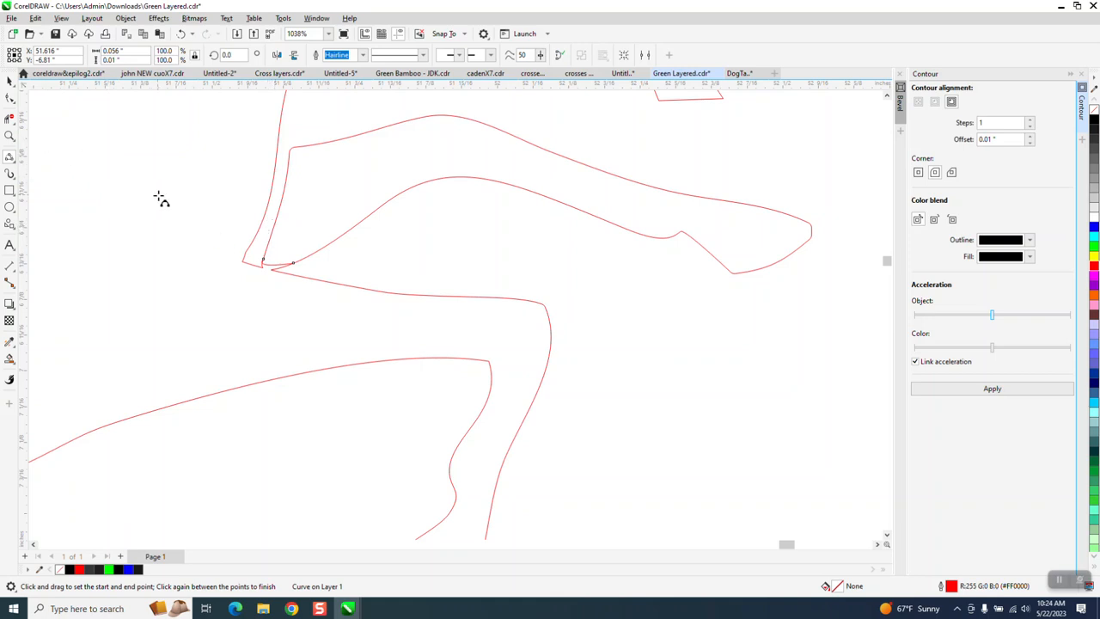
Step: Smart Fill the red horse body, hind leg and raised front leg in green, nudging each filled piece 6 inches right
{"action": "left_click", "coordinate": [9, 135]}
{"action": "left_click_drag", "start_coordinate": [207, 239], "coordinate": [468, 337]}
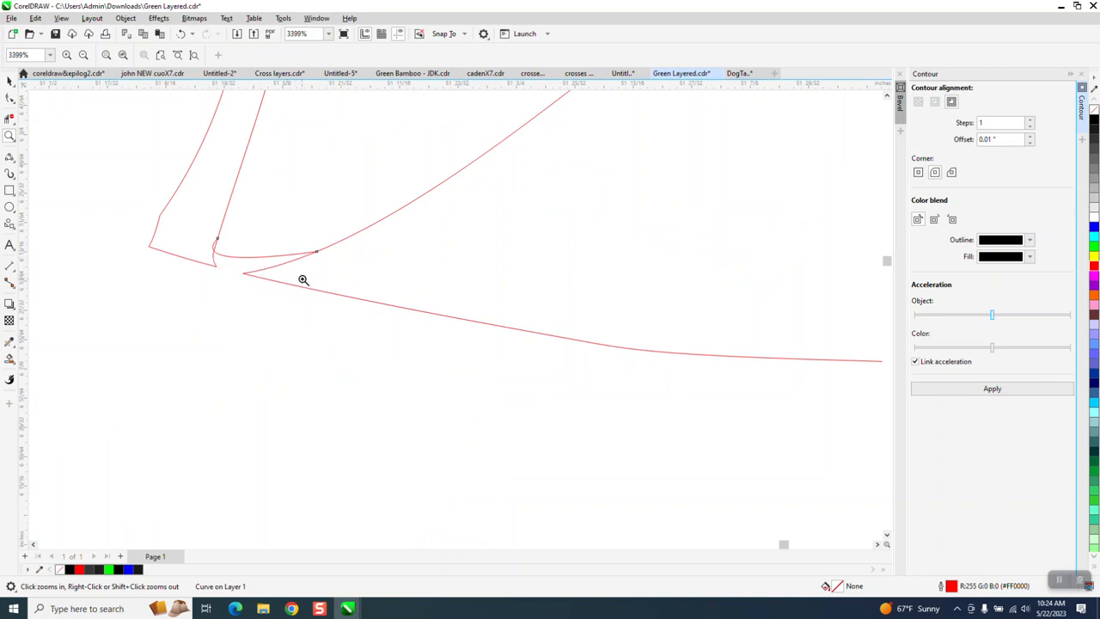
{"action": "scroll", "coordinate": [302, 280], "scroll_direction": "down", "scroll_amount": 3}
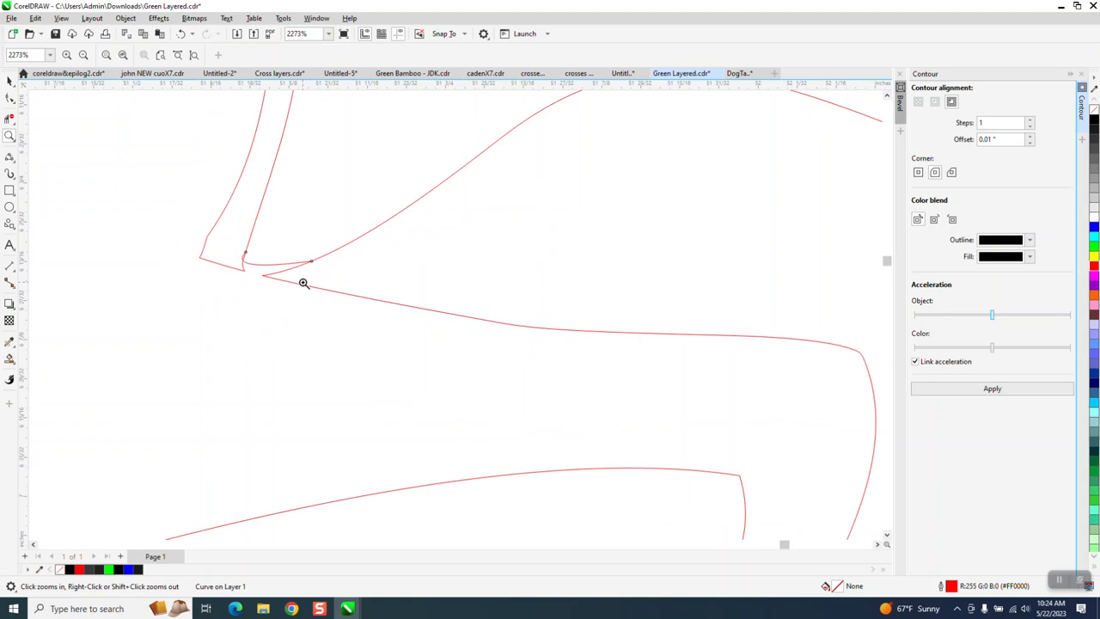
{"action": "scroll", "coordinate": [303, 279], "scroll_direction": "down", "scroll_amount": 4}
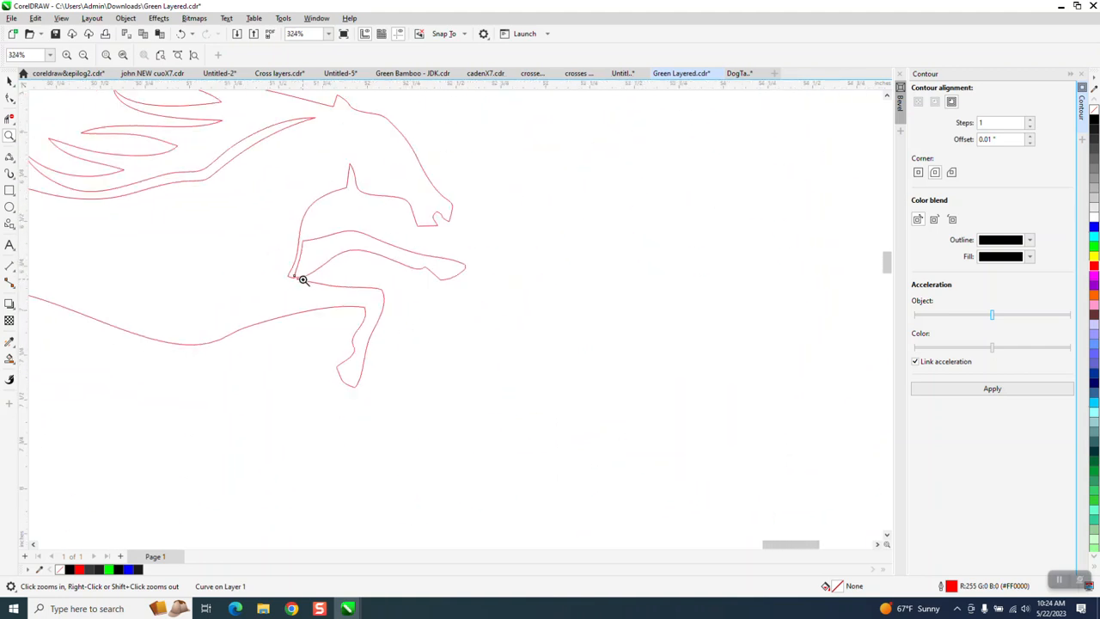
{"action": "left_click", "coordinate": [10, 358]}
{"action": "left_click", "coordinate": [201, 272]}
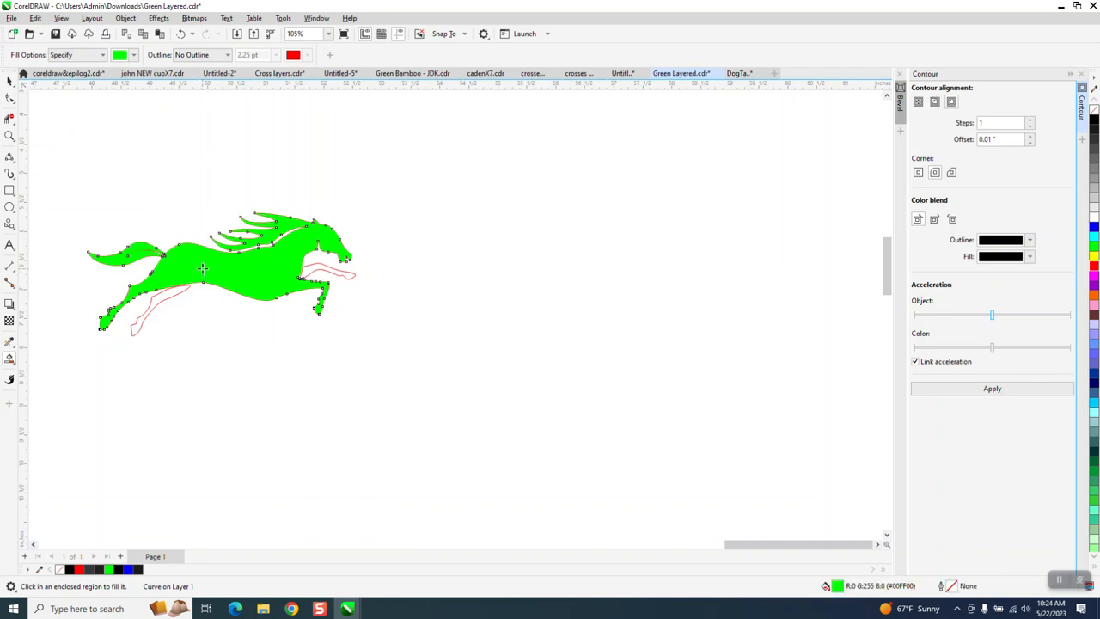
{"action": "key", "text": "Right"}
{"action": "left_click", "coordinate": [172, 294]}
{"action": "key", "text": "Right"}
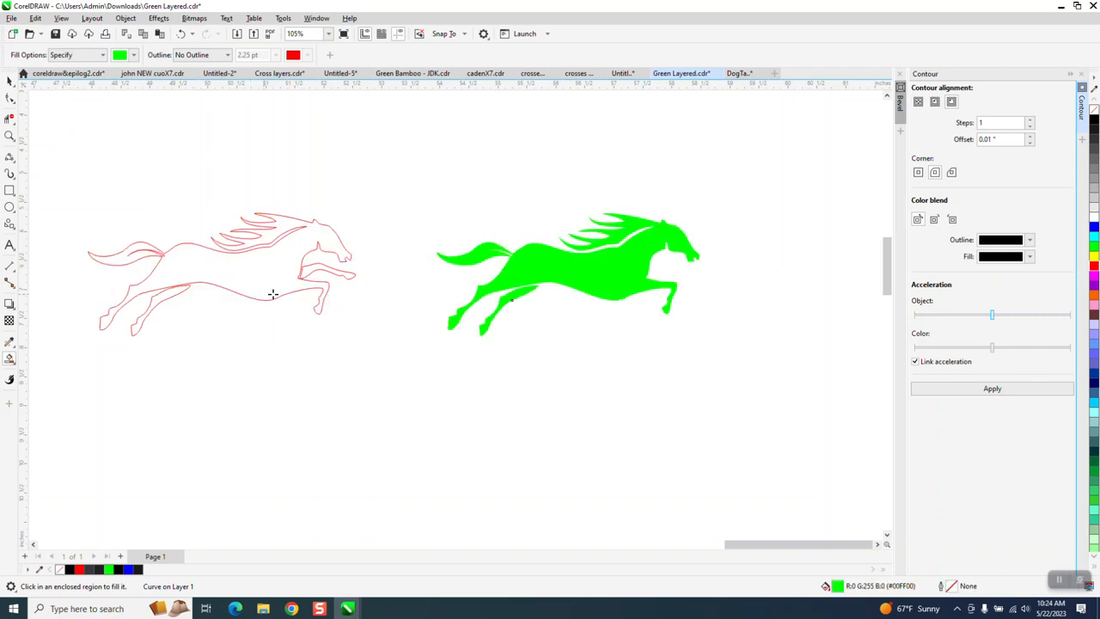
{"action": "left_click", "coordinate": [311, 273]}
{"action": "key", "text": "Right"}
Step: Give the three green horse pieces a red hairline outline and no fill
{"action": "left_click", "coordinate": [9, 81]}
{"action": "left_click_drag", "start_coordinate": [423, 196], "coordinate": [733, 361]}
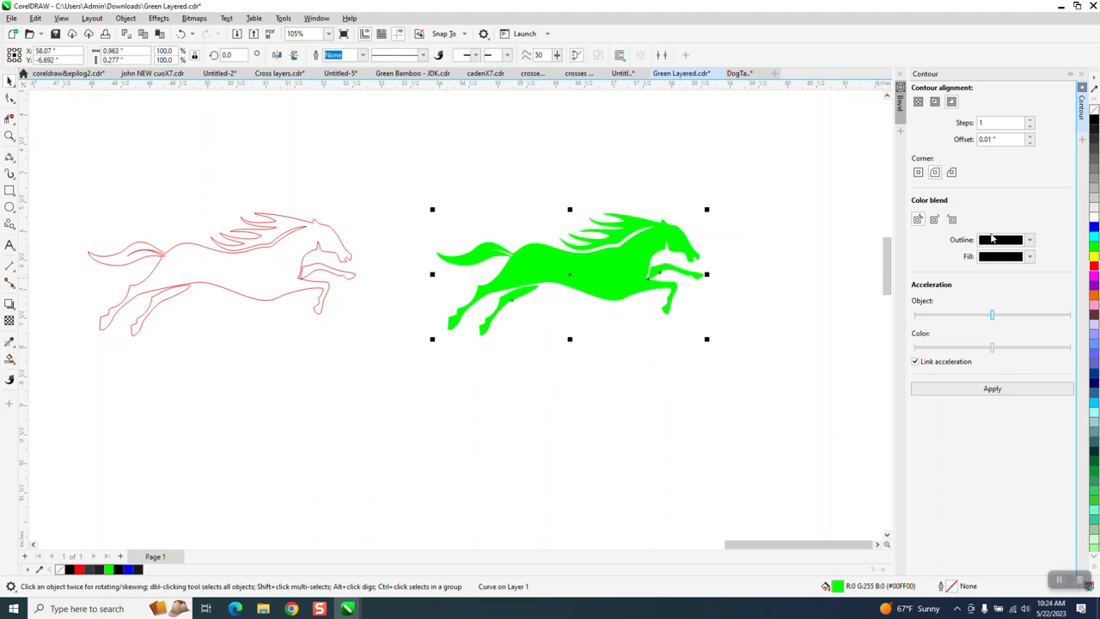
{"action": "left_click", "coordinate": [1095, 112]}
{"action": "right_click", "coordinate": [1095, 270]}
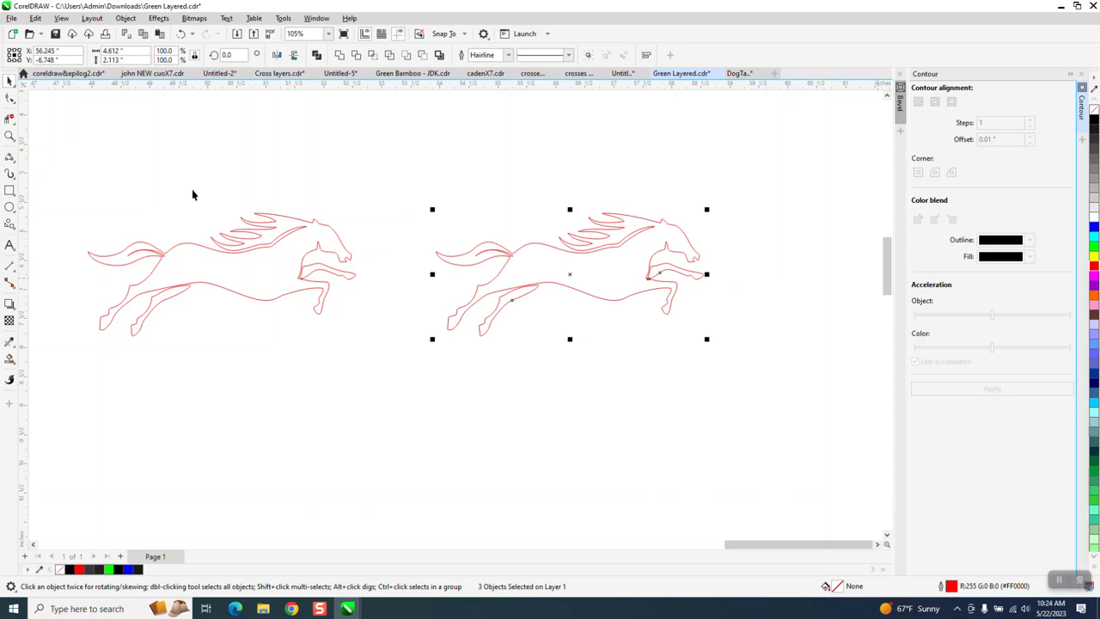
Step: Draw a 3-point curve about 0.052 inch wide from the chest tip to the start of the lower front leg's upper line
{"action": "left_click", "coordinate": [10, 135]}
{"action": "left_click_drag", "start_coordinate": [613, 245], "coordinate": [669, 294]}
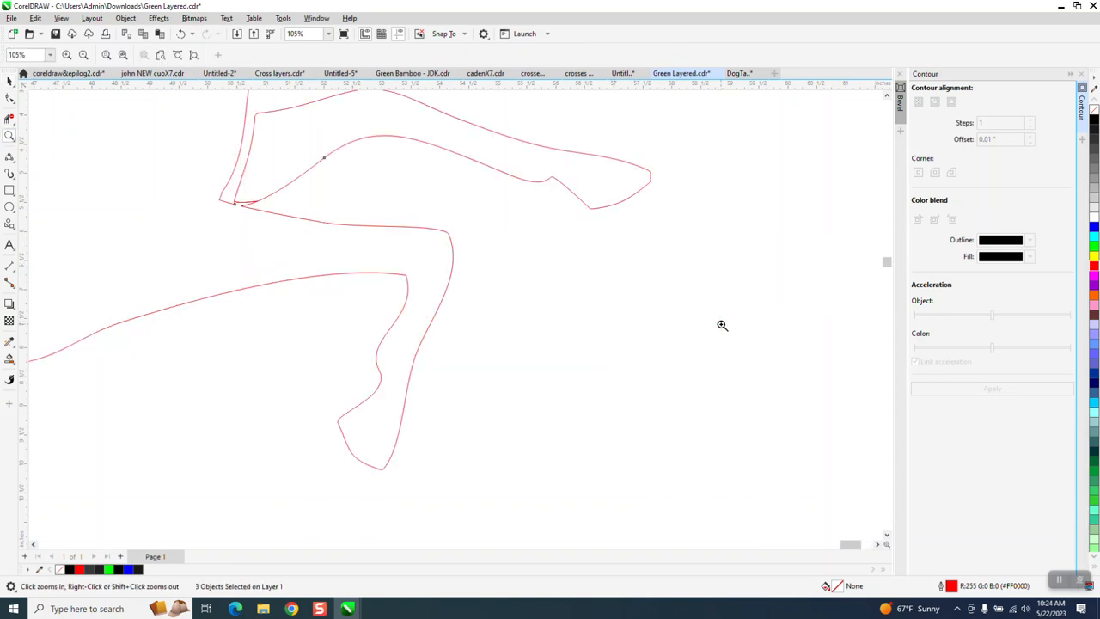
{"action": "left_click_drag", "start_coordinate": [200, 205], "coordinate": [383, 259]}
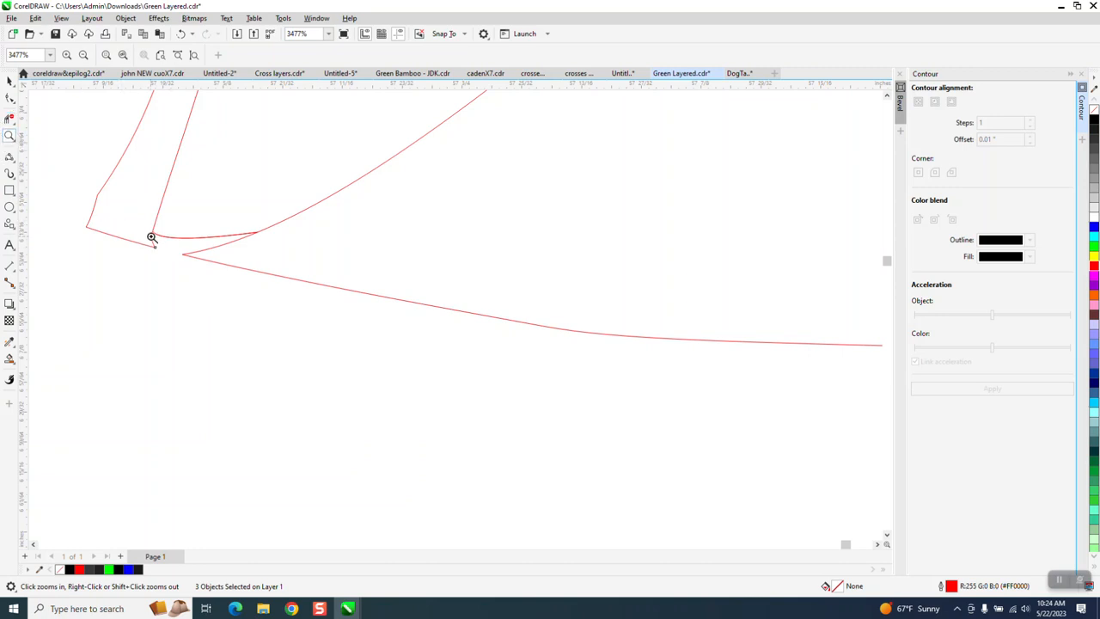
{"action": "left_click", "coordinate": [12, 159]}
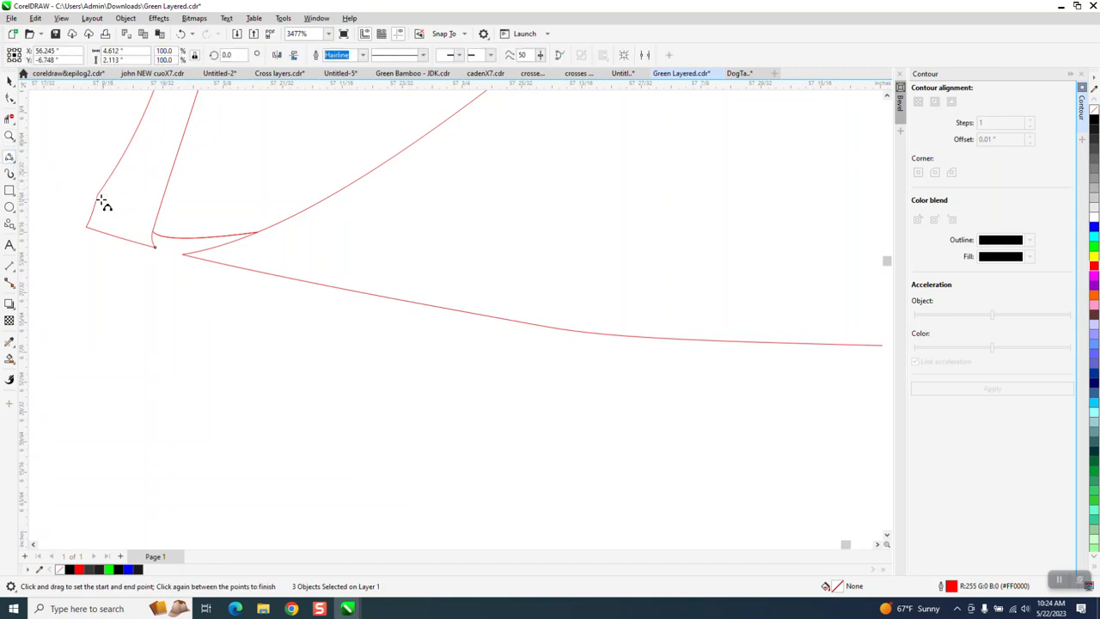
{"action": "left_click_drag", "start_coordinate": [93, 215], "coordinate": [188, 255]}
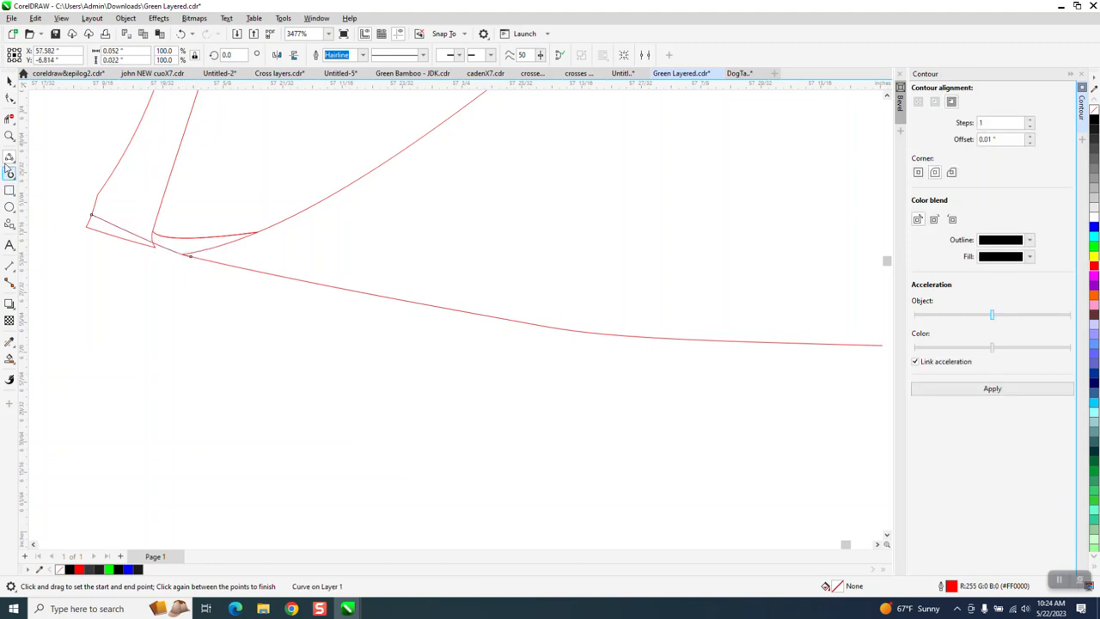
Step: Remove the surplus segments around the new chest curve with Virtual Segment Delete, separating the raised front leg from the body
{"action": "left_click", "coordinate": [10, 120]}
{"action": "left_click", "coordinate": [216, 248]}
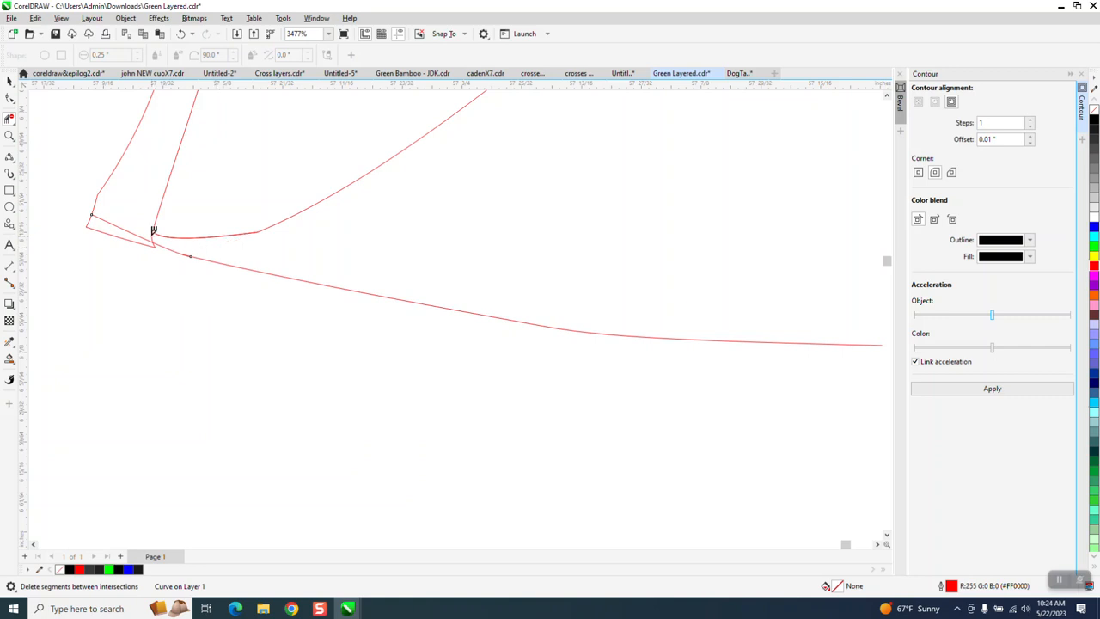
{"action": "left_click", "coordinate": [141, 240]}
{"action": "scroll", "coordinate": [185, 293], "scroll_direction": "down", "scroll_amount": 6}
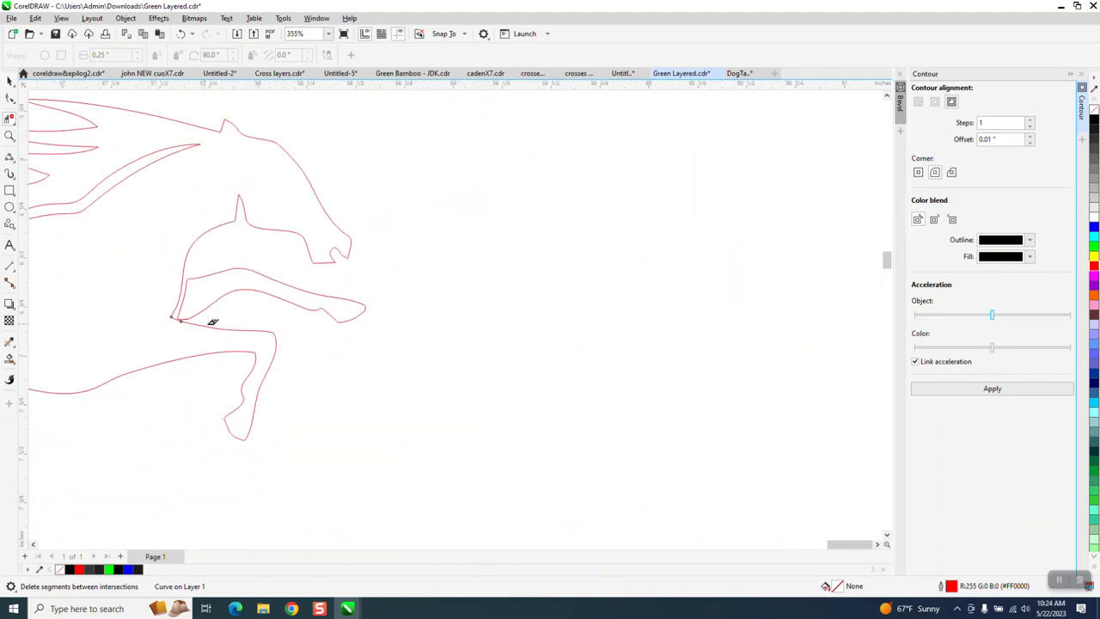
Step: Select the three nodes at the base of the raised front leg and shift them slightly up off the duplicate line
{"action": "left_click", "coordinate": [10, 135]}
{"action": "left_click_drag", "start_coordinate": [169, 309], "coordinate": [248, 351]}
{"action": "left_click", "coordinate": [10, 97]}
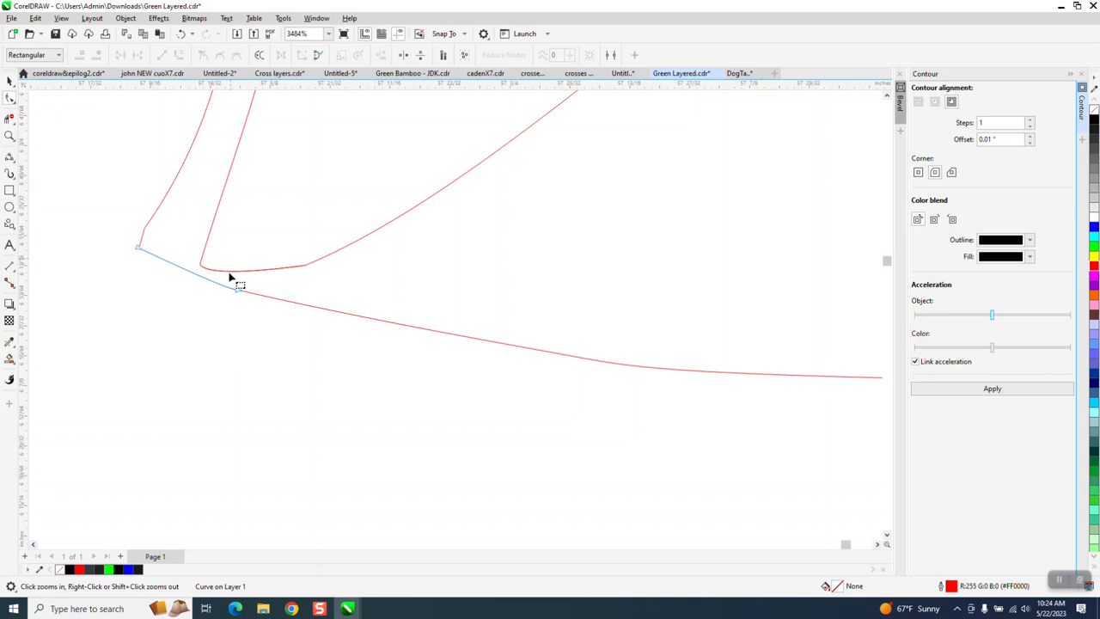
{"action": "left_click", "coordinate": [229, 276]}
{"action": "left_click", "coordinate": [230, 274]}
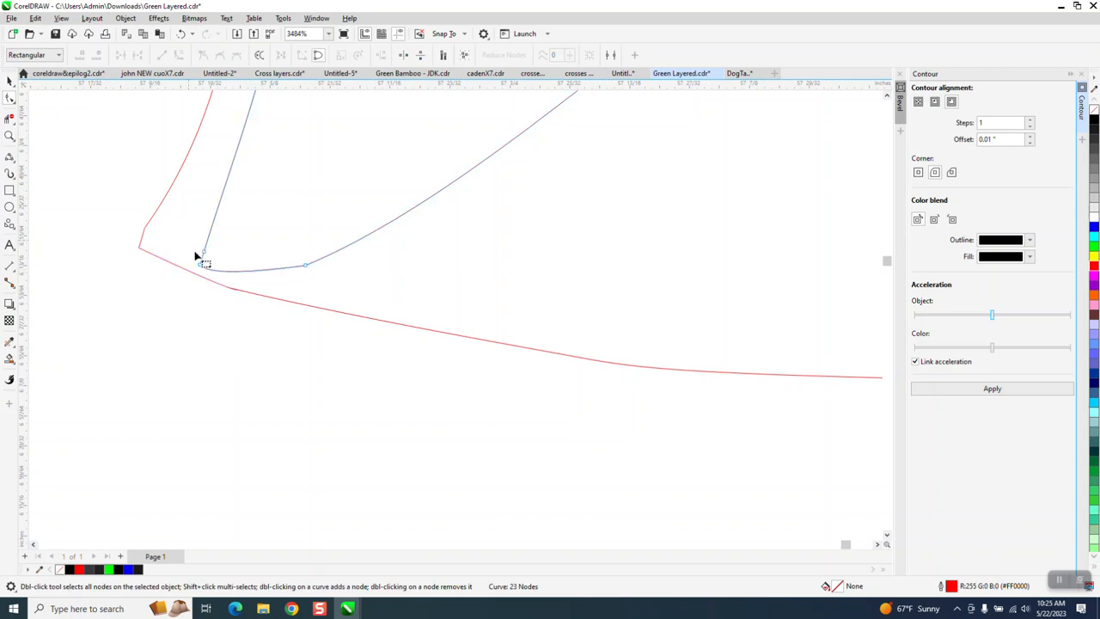
{"action": "left_click_drag", "start_coordinate": [197, 252], "coordinate": [314, 263]}
{"action": "scroll", "coordinate": [296, 332], "scroll_direction": "down", "scroll_amount": 1}
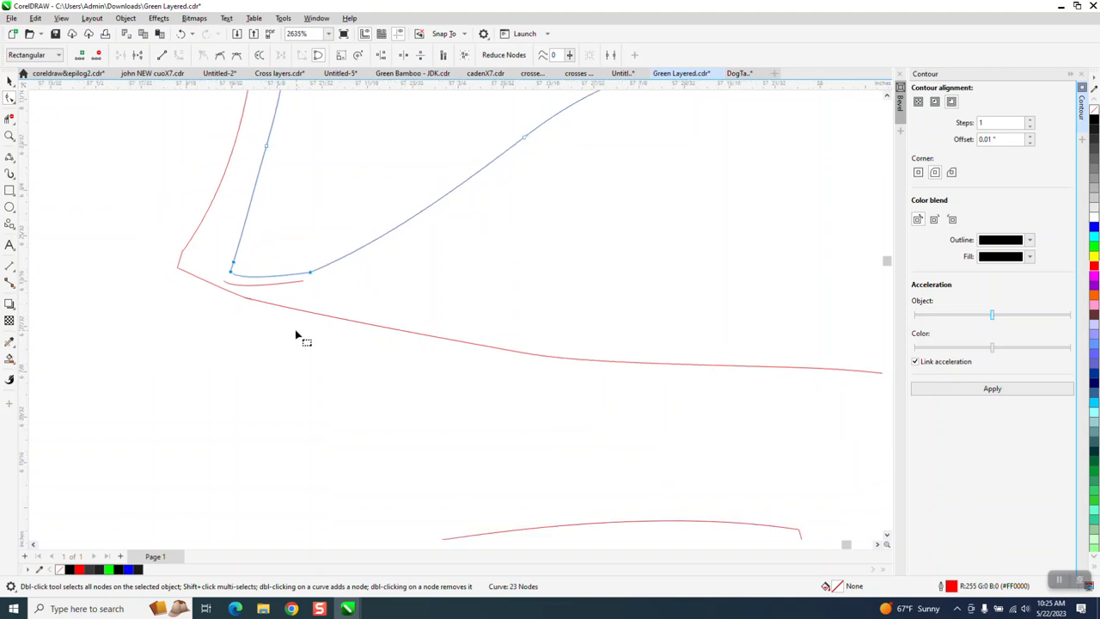
Step: Smart Fill the cleaned horse body, hind leg and raised front leg in green, nudging each filled piece 6 inches up
{"action": "left_click", "coordinate": [273, 289]}
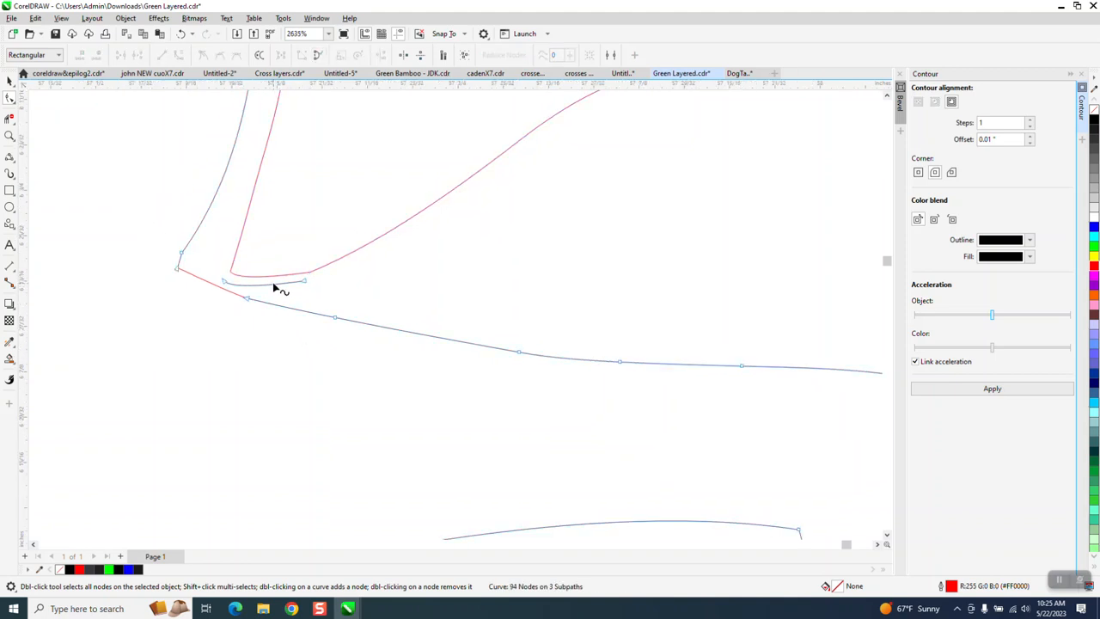
{"action": "left_click", "coordinate": [9, 81]}
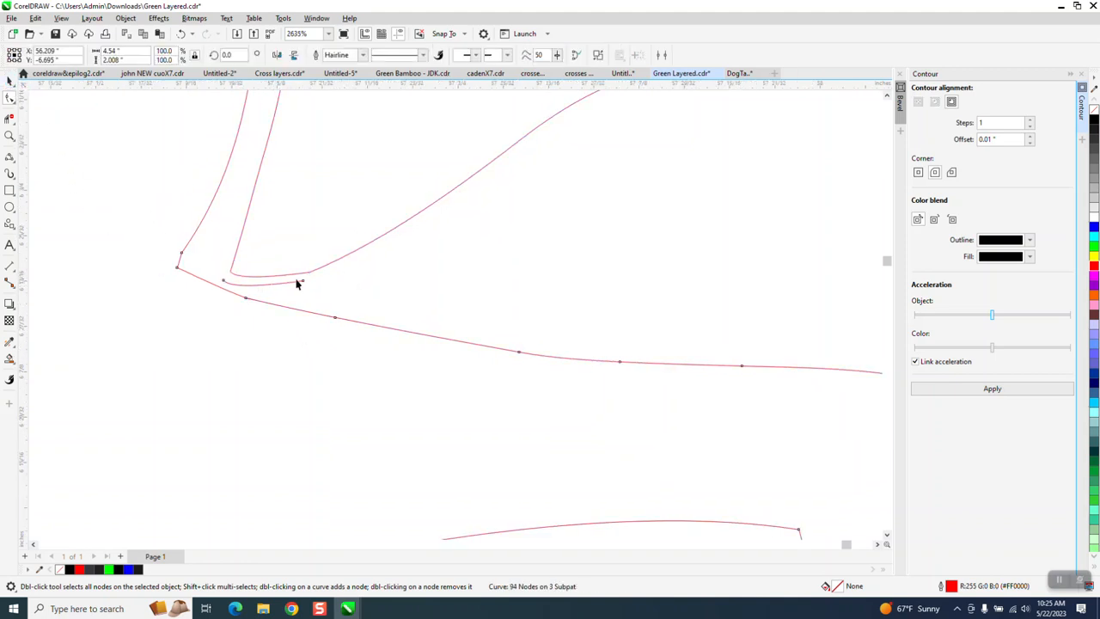
{"action": "scroll", "coordinate": [447, 400], "scroll_direction": "down", "scroll_amount": 2}
{"action": "left_click", "coordinate": [510, 285]}
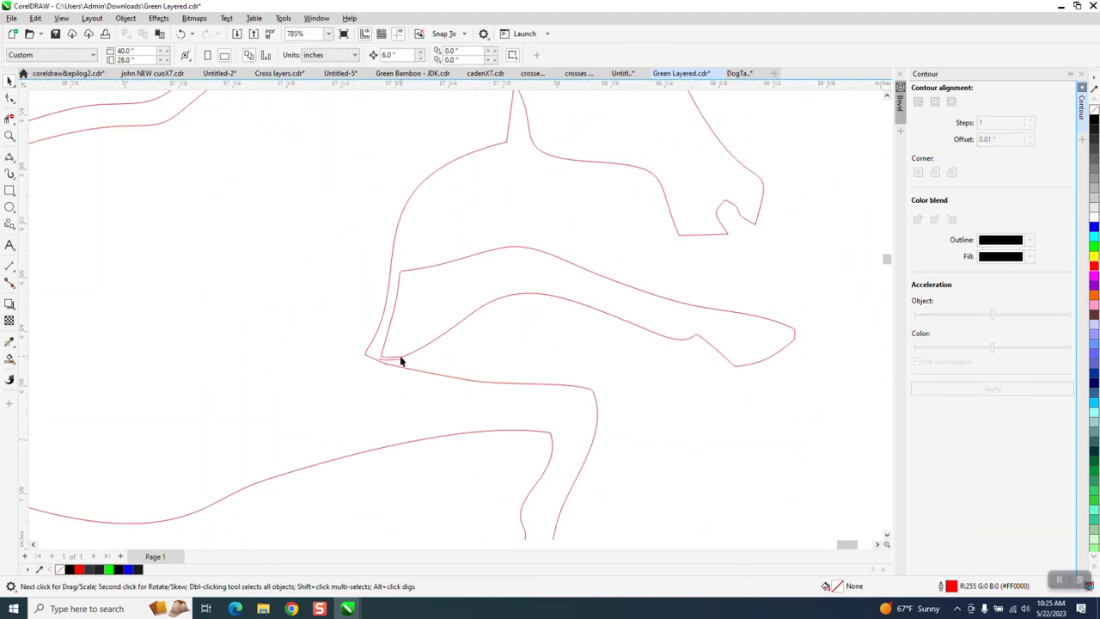
{"action": "left_click", "coordinate": [394, 360]}
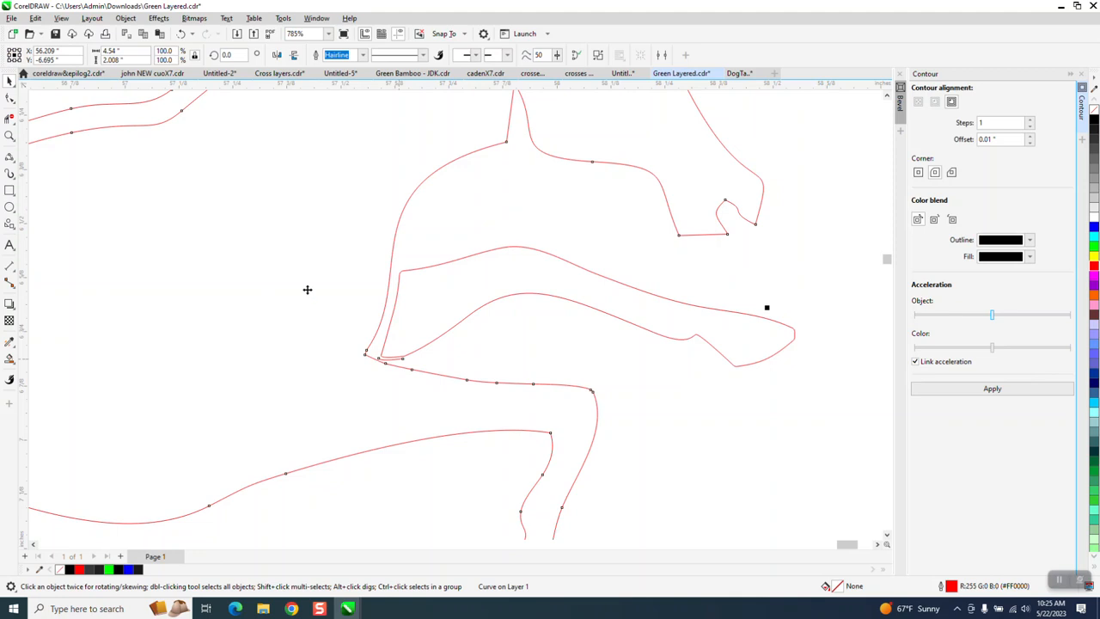
{"action": "scroll", "coordinate": [290, 330], "scroll_direction": "down", "scroll_amount": 1}
{"action": "scroll", "coordinate": [290, 330], "scroll_direction": "down", "scroll_amount": 4}
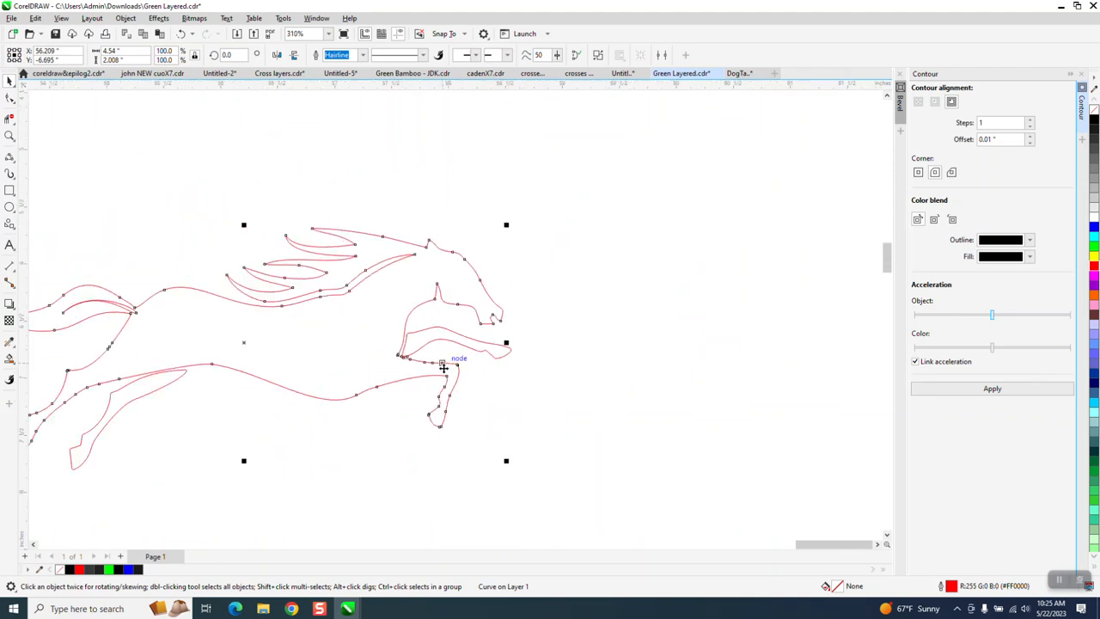
{"action": "left_click", "coordinate": [10, 359]}
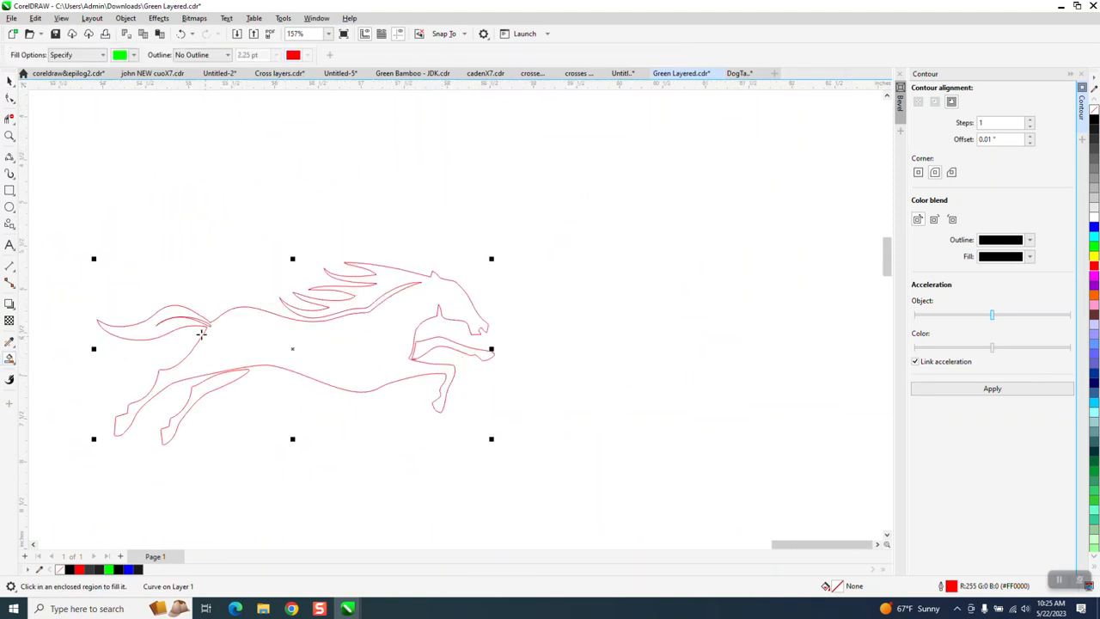
{"action": "left_click", "coordinate": [228, 348]}
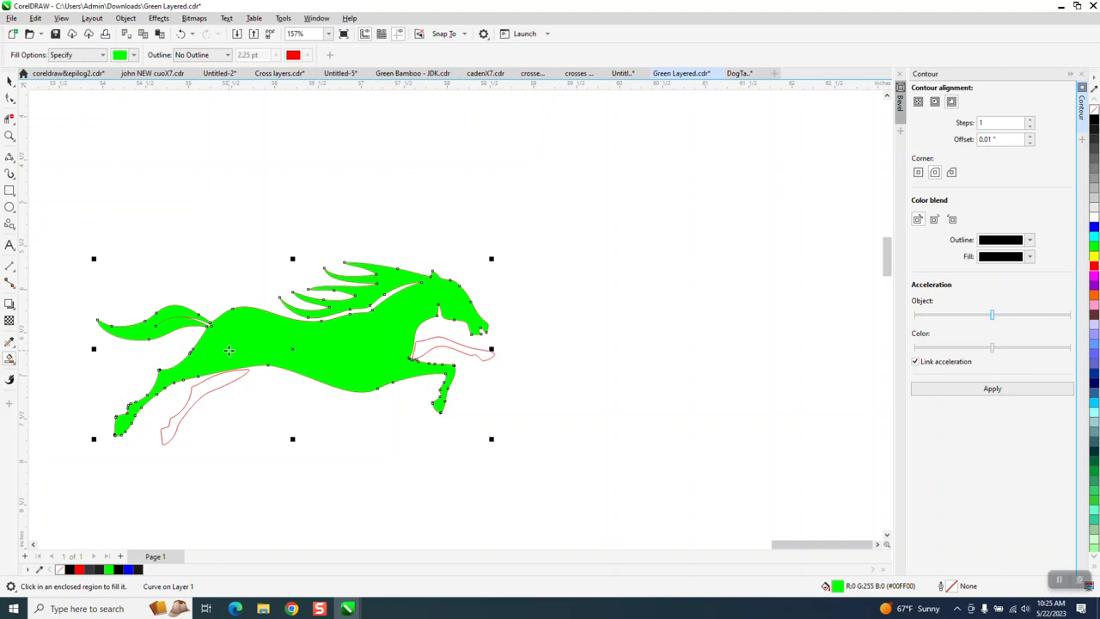
{"action": "key", "text": "ctrl+z"}
{"action": "left_click", "coordinate": [220, 382]}
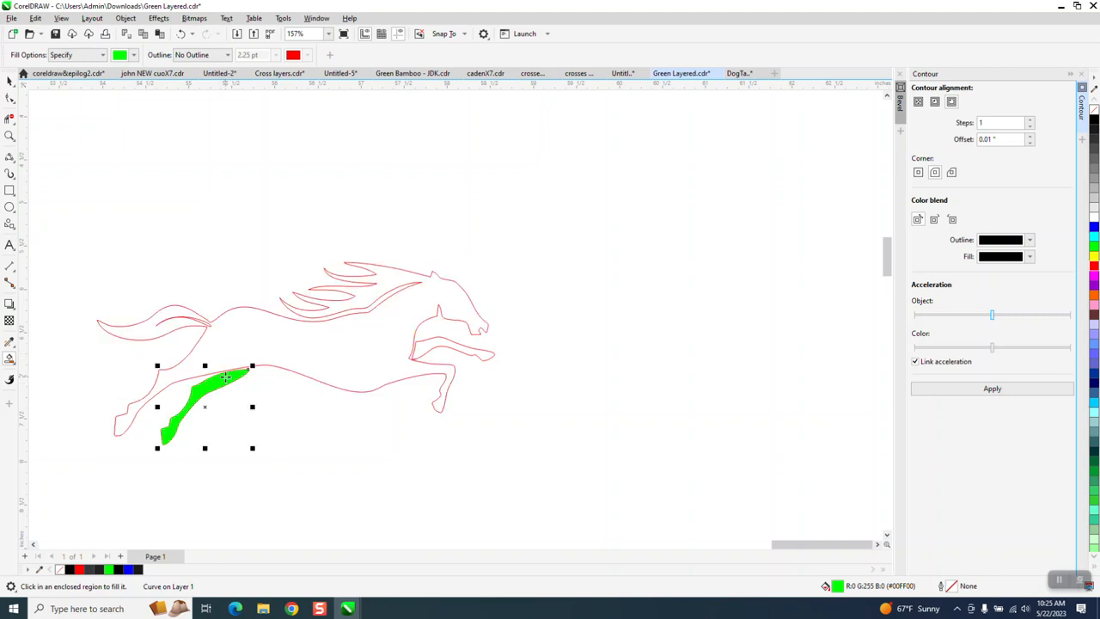
{"action": "key", "text": "ctrl+z"}
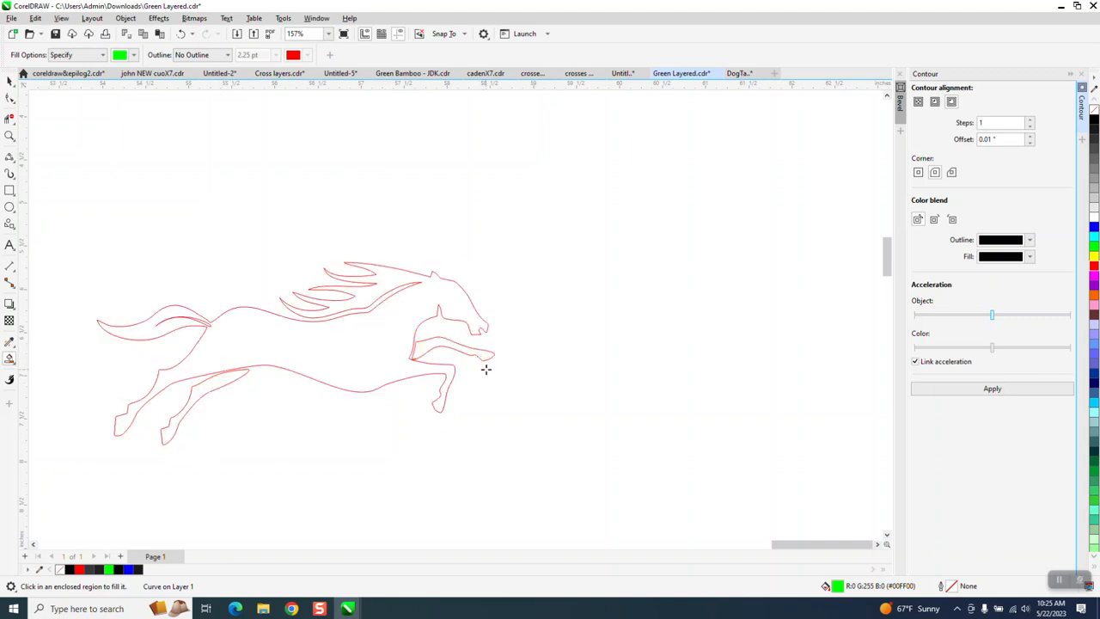
Step: Change the three green pieces of the upper horse to a black hairline outline without fill
{"action": "left_click", "coordinate": [10, 80]}
{"action": "scroll", "coordinate": [447, 435], "scroll_direction": "down", "scroll_amount": 4}
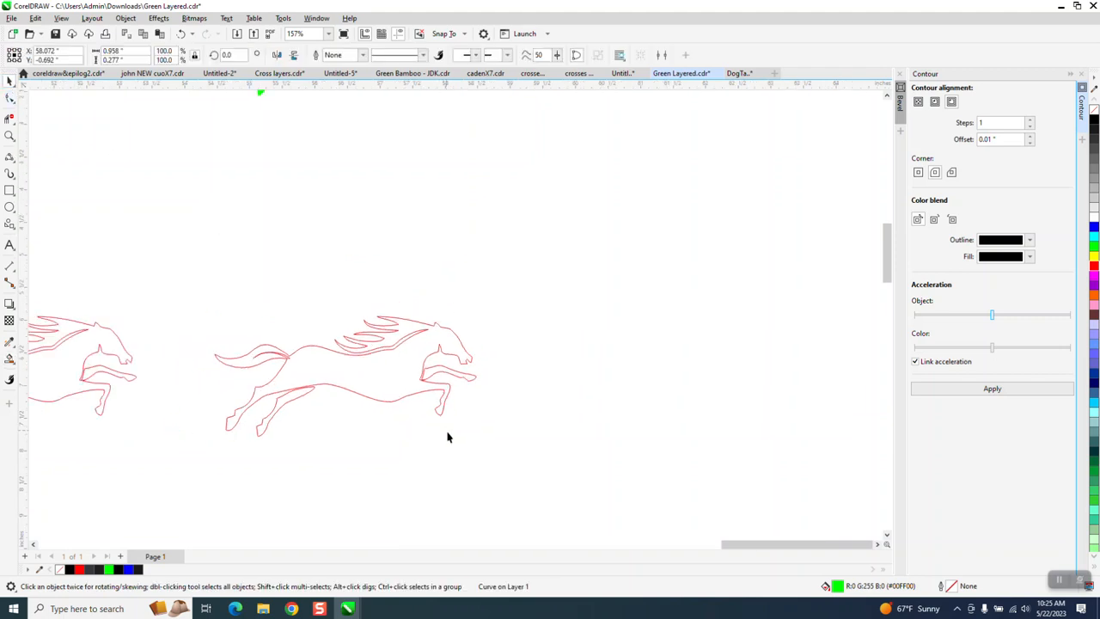
{"action": "left_click_drag", "start_coordinate": [327, 169], "coordinate": [524, 283]}
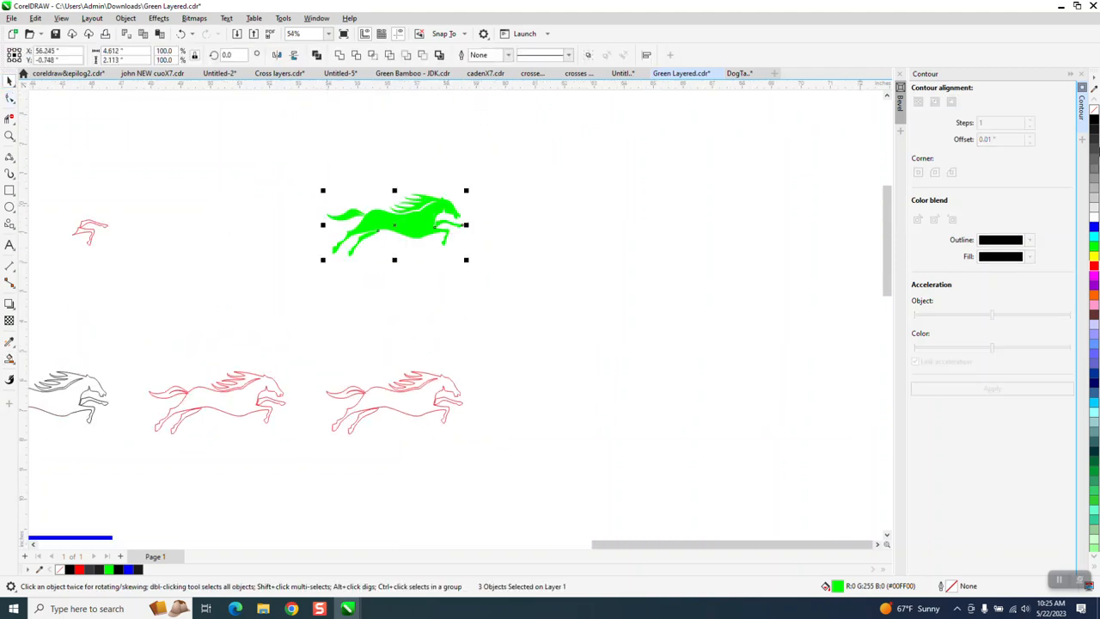
{"action": "left_click", "coordinate": [1092, 108]}
{"action": "right_click", "coordinate": [1093, 120]}
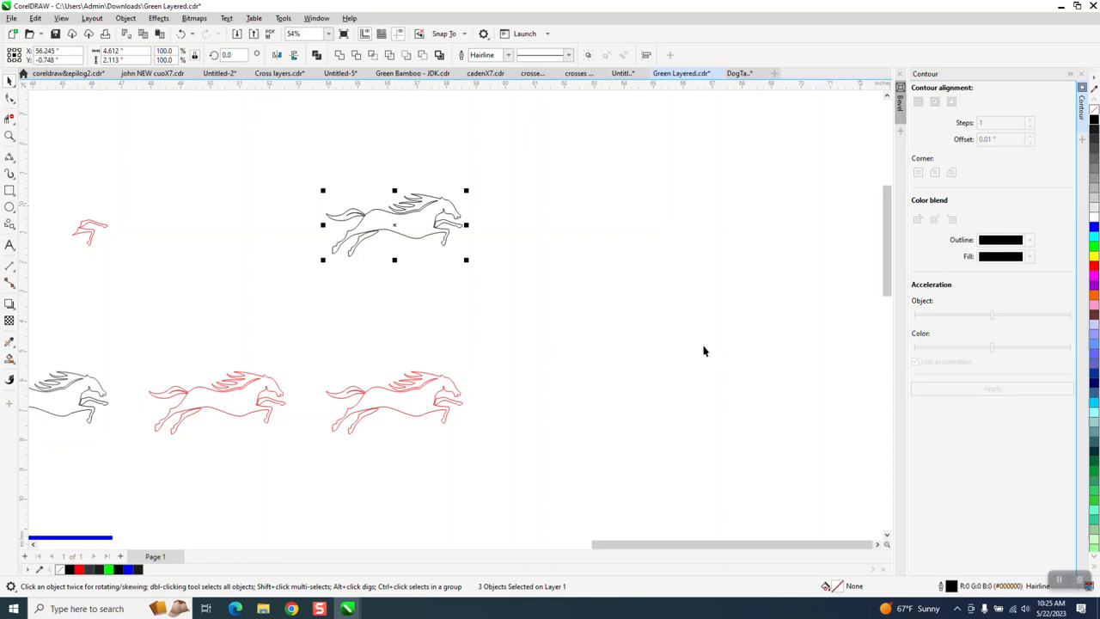
Step: Move the earlier black outline horse from the row below to directly beneath the new outlined horse and compare the two up close
{"action": "scroll", "coordinate": [657, 360], "scroll_direction": "down", "scroll_amount": 1}
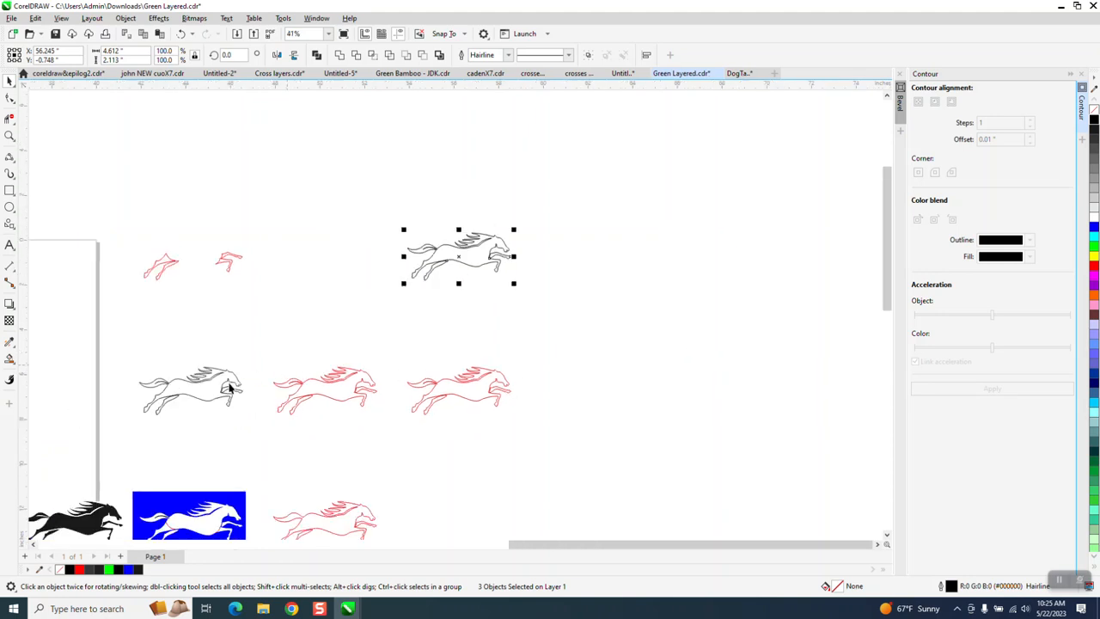
{"action": "scroll", "coordinate": [284, 400], "scroll_direction": "down", "scroll_amount": 2}
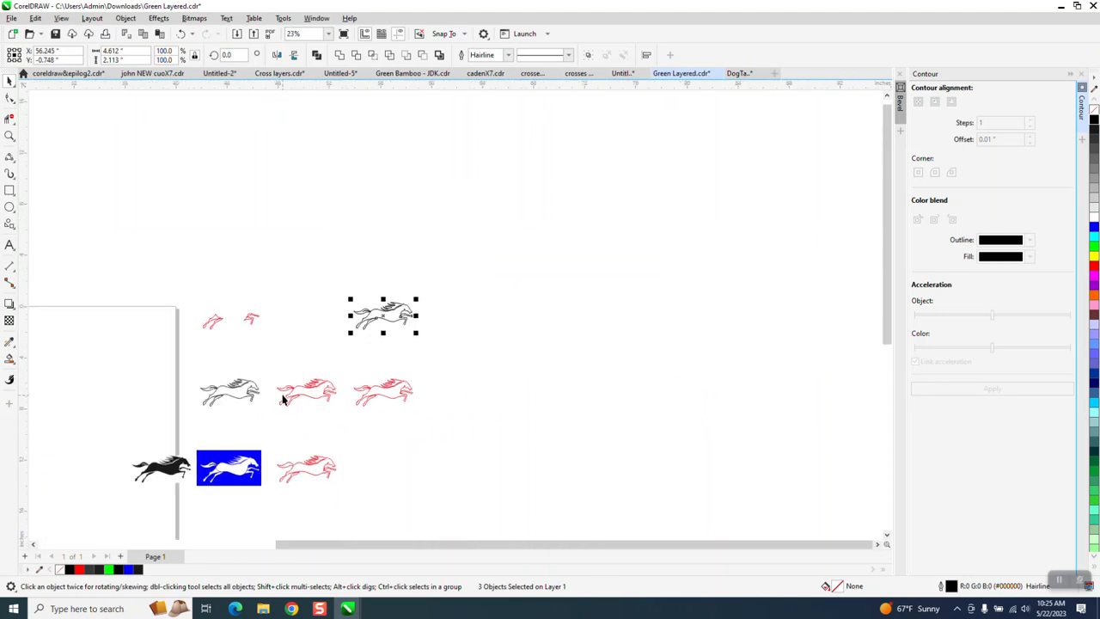
{"action": "left_click_drag", "start_coordinate": [238, 400], "coordinate": [381, 348]}
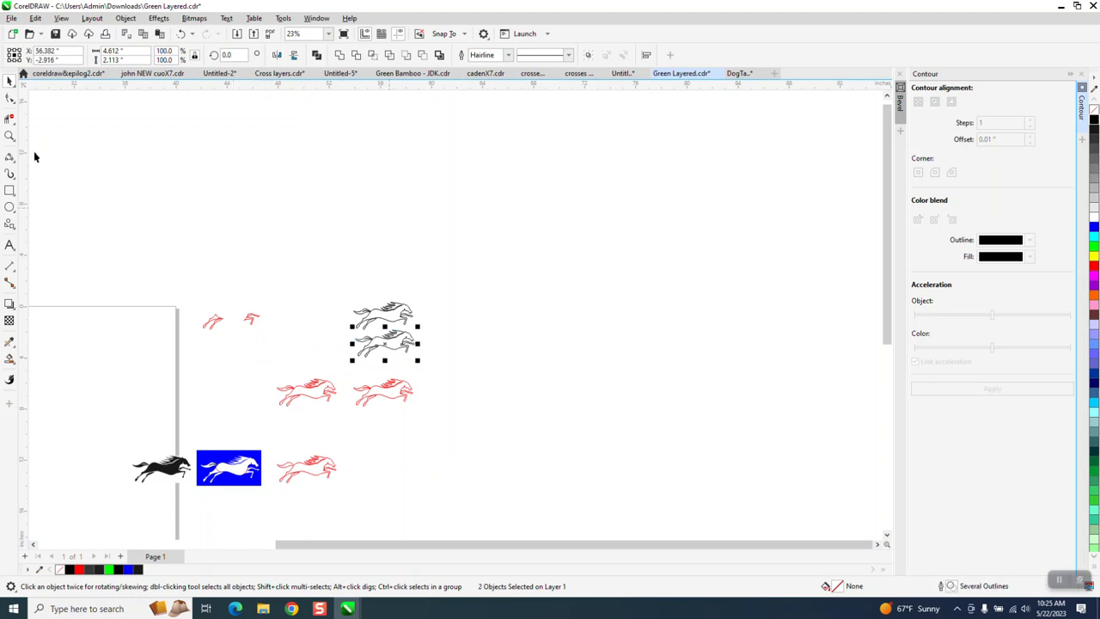
{"action": "left_click", "coordinate": [9, 136]}
{"action": "left_click_drag", "start_coordinate": [320, 288], "coordinate": [499, 390]}
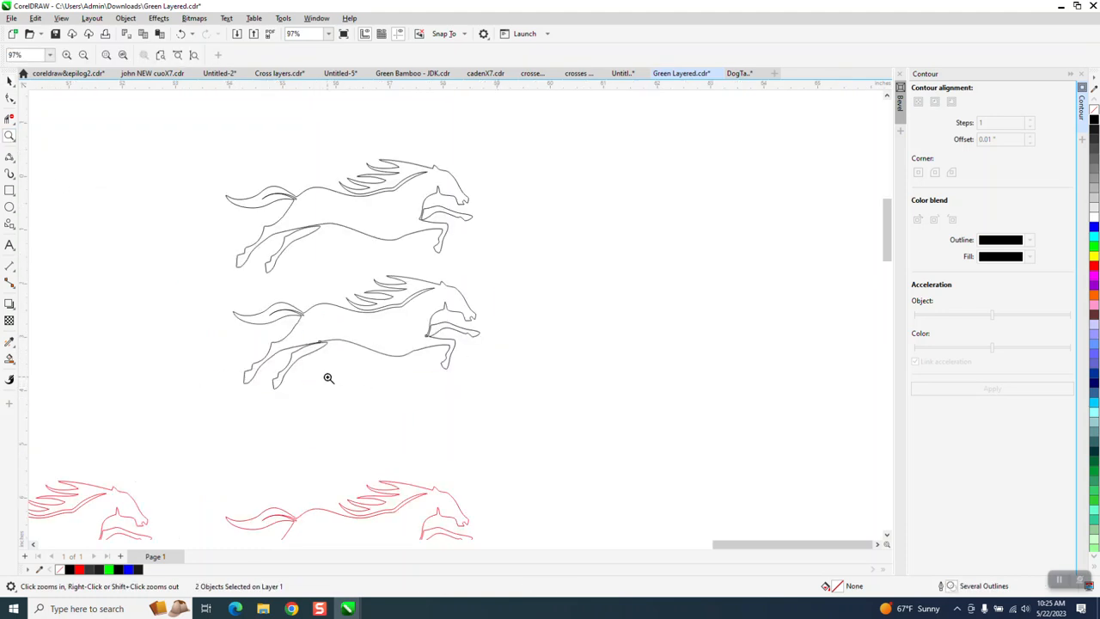
{"action": "left_click_drag", "start_coordinate": [226, 211], "coordinate": [577, 462]}
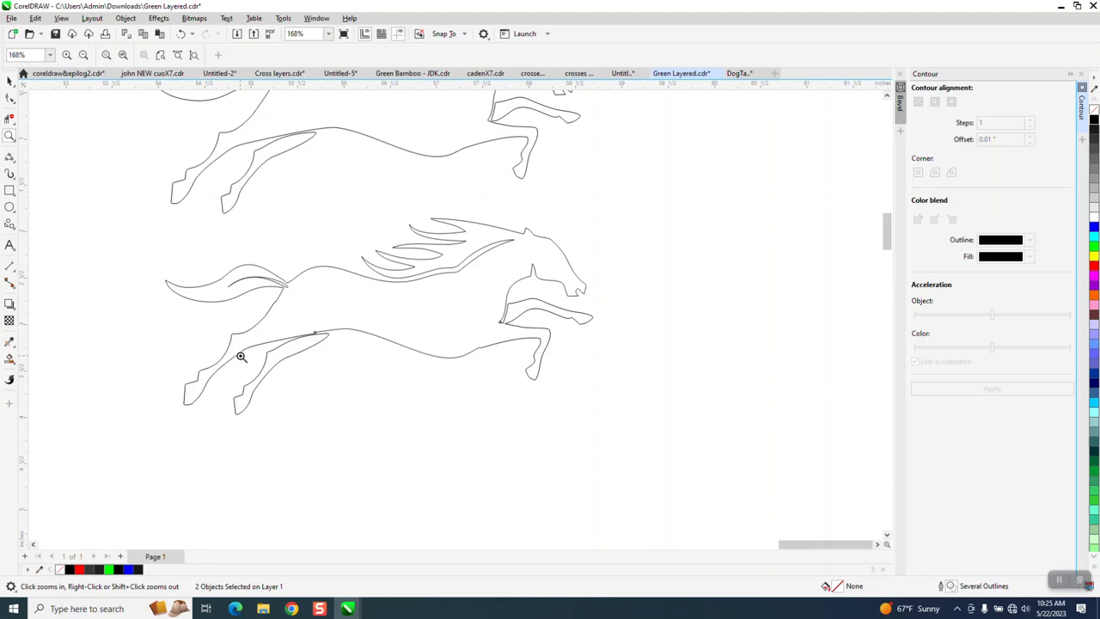
{"action": "scroll", "coordinate": [241, 355], "scroll_direction": "down", "scroll_amount": 1}
{"action": "left_click_drag", "start_coordinate": [454, 313], "coordinate": [537, 351]}
{"action": "right_click", "coordinate": [533, 431]}
Step: Move the solid black horse out of the red rectangle to just above the two outlined horses and compare all three
{"action": "scroll", "coordinate": [534, 430], "scroll_direction": "down", "scroll_amount": 6}
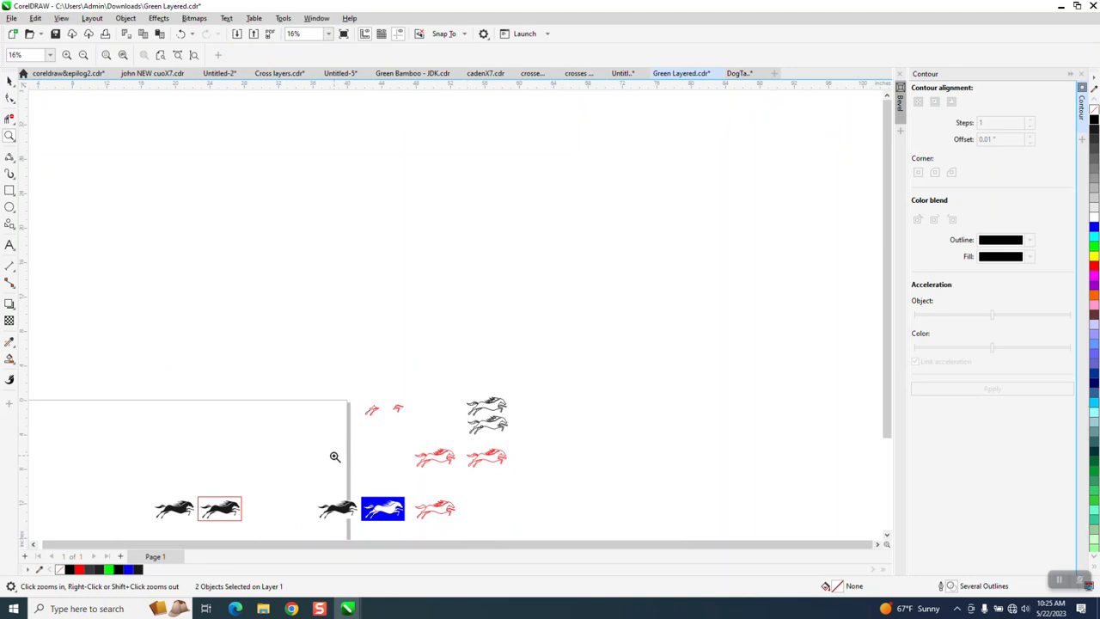
{"action": "left_click", "coordinate": [8, 81]}
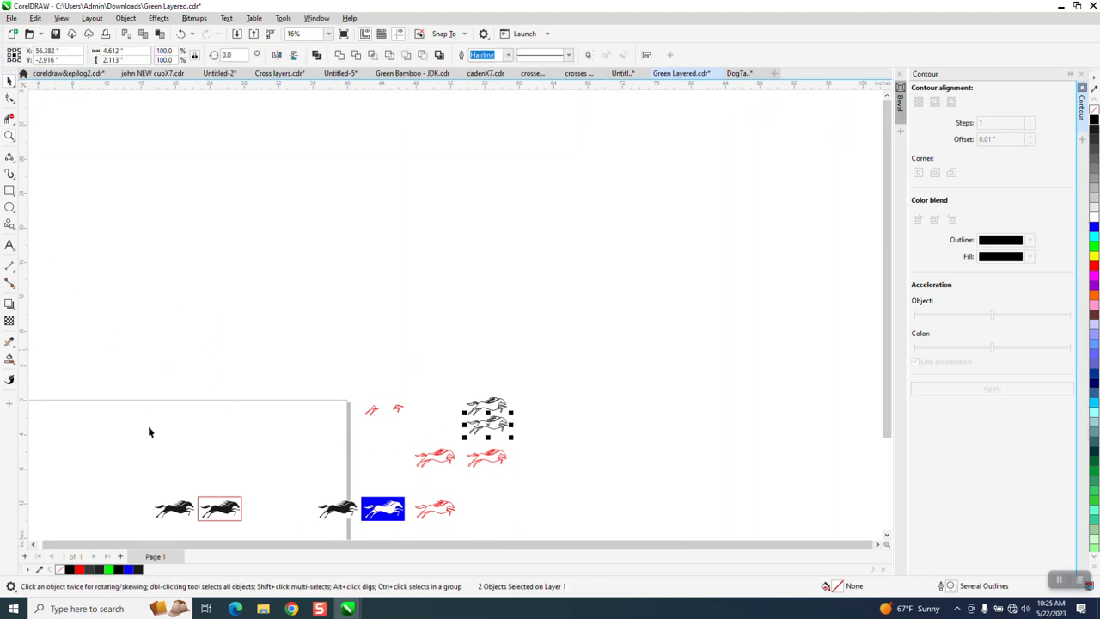
{"action": "left_click_drag", "start_coordinate": [219, 510], "coordinate": [486, 388]}
{"action": "left_click", "coordinate": [9, 136]}
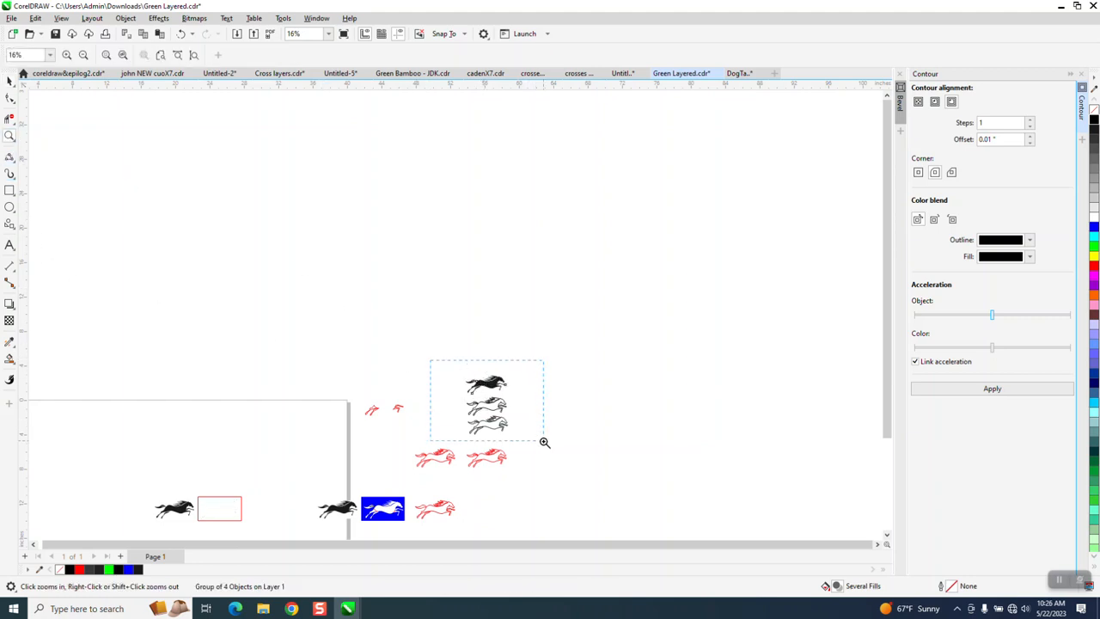
{"action": "left_click_drag", "start_coordinate": [544, 441], "coordinate": [536, 446]}
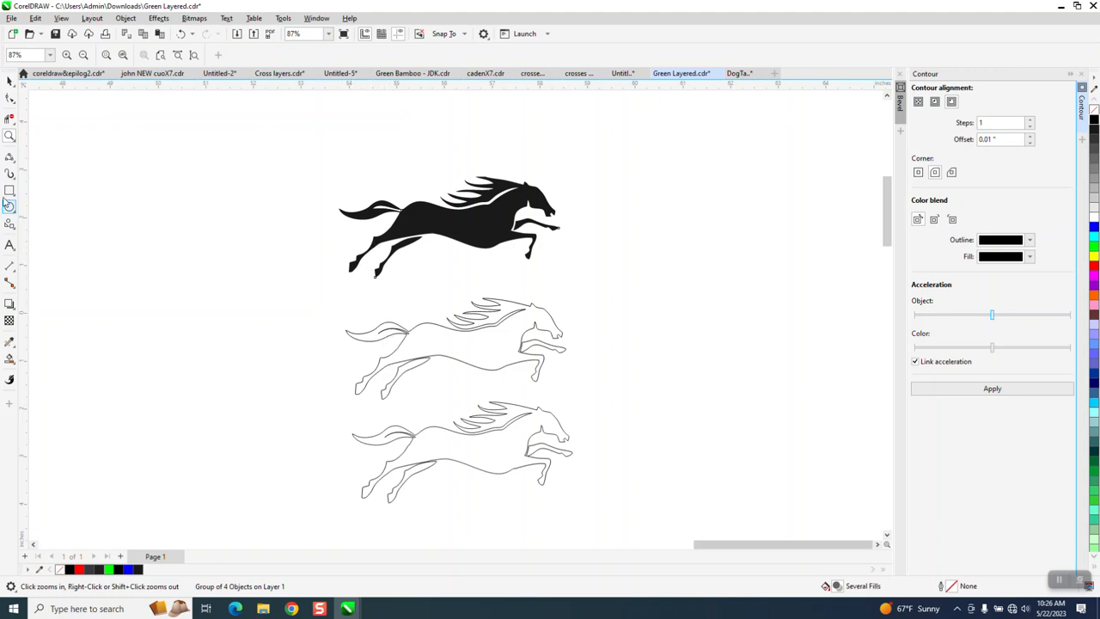
{"action": "left_click_drag", "start_coordinate": [301, 191], "coordinate": [672, 526]}
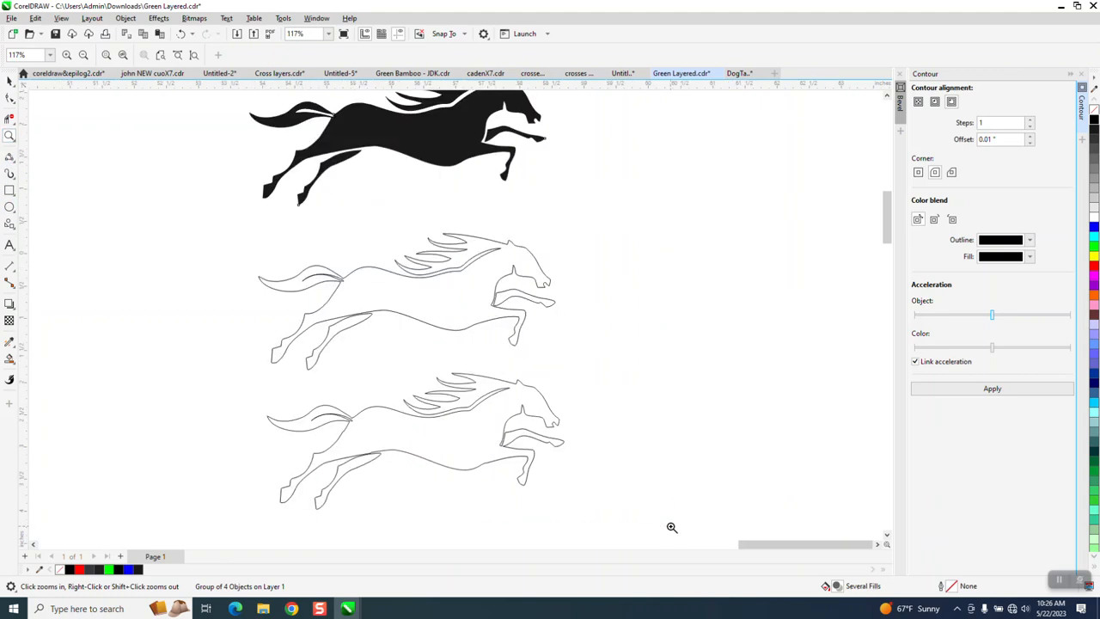